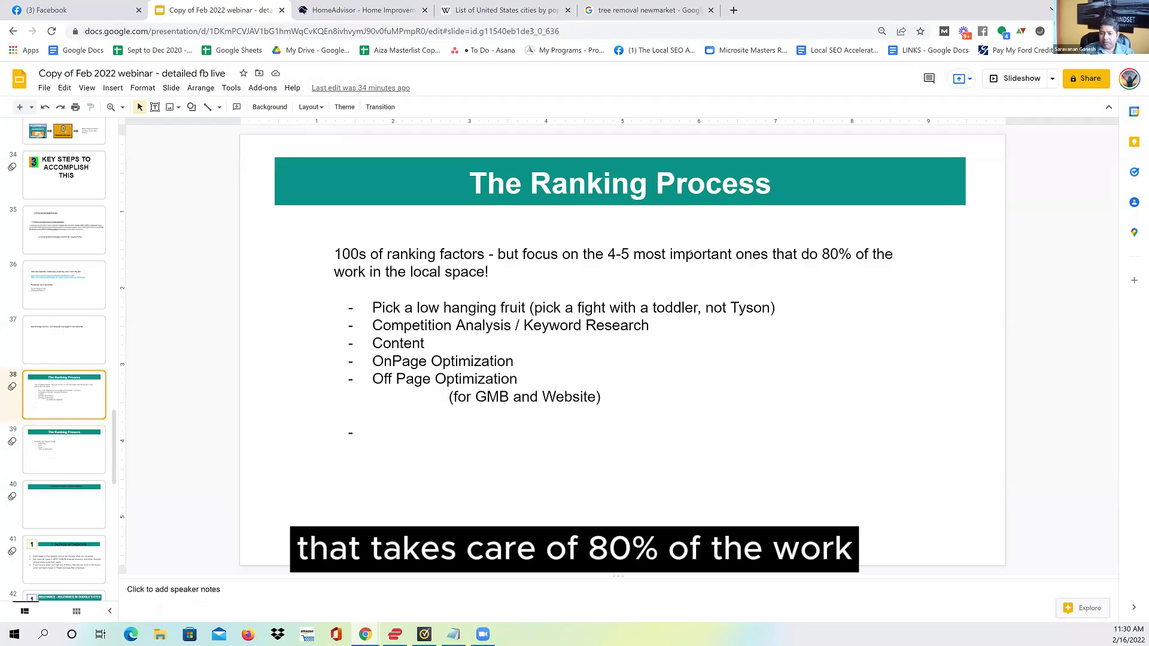
Highlight the "fight with a toddler" wording in the first bullet of The Ranking Process slide.
drag(496, 307, 609, 308)
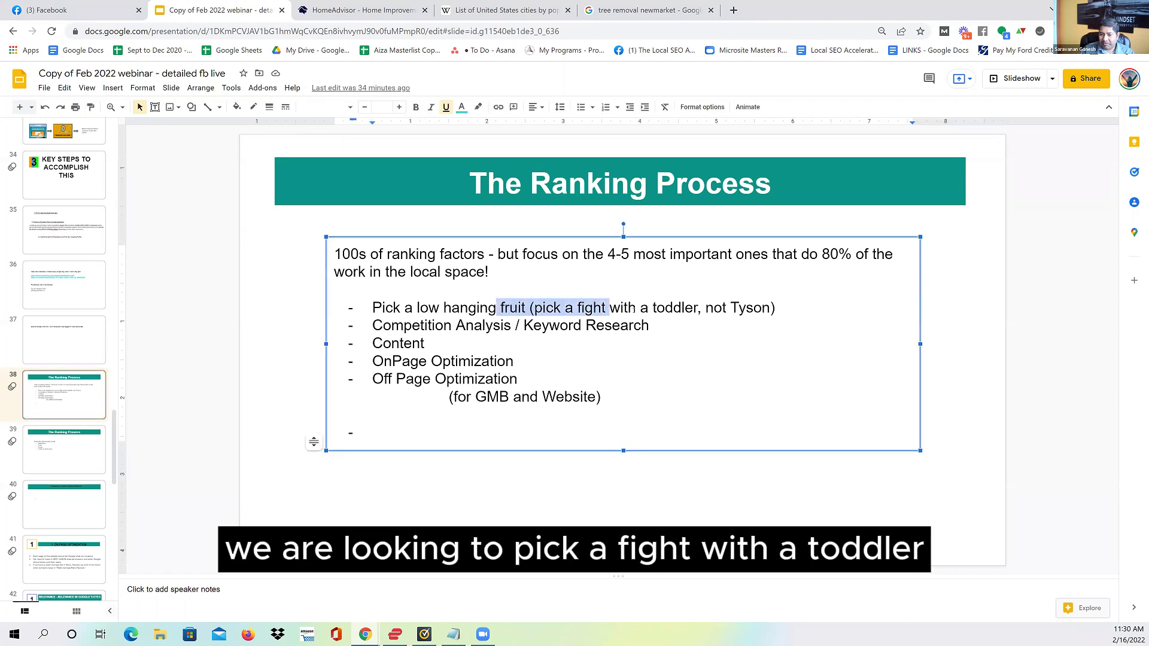
drag(706, 308, 572, 307)
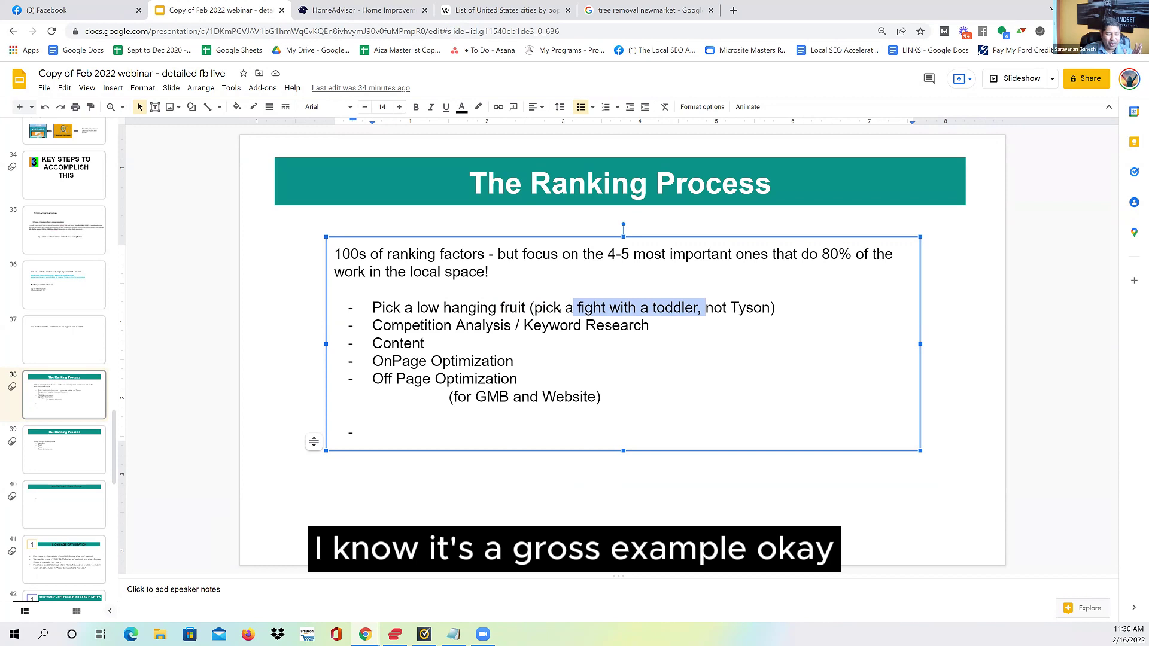
click(545, 308)
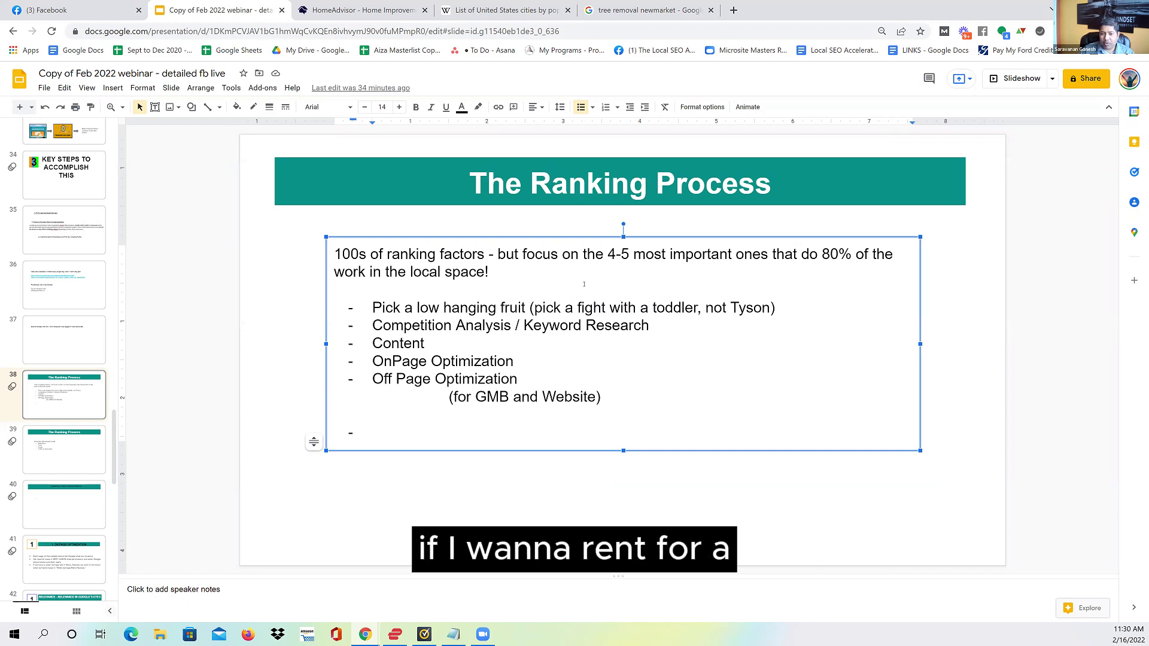
Look through the Wikipedia table of United States cities by population and open the HomeAdvisor page.
click(618, 6)
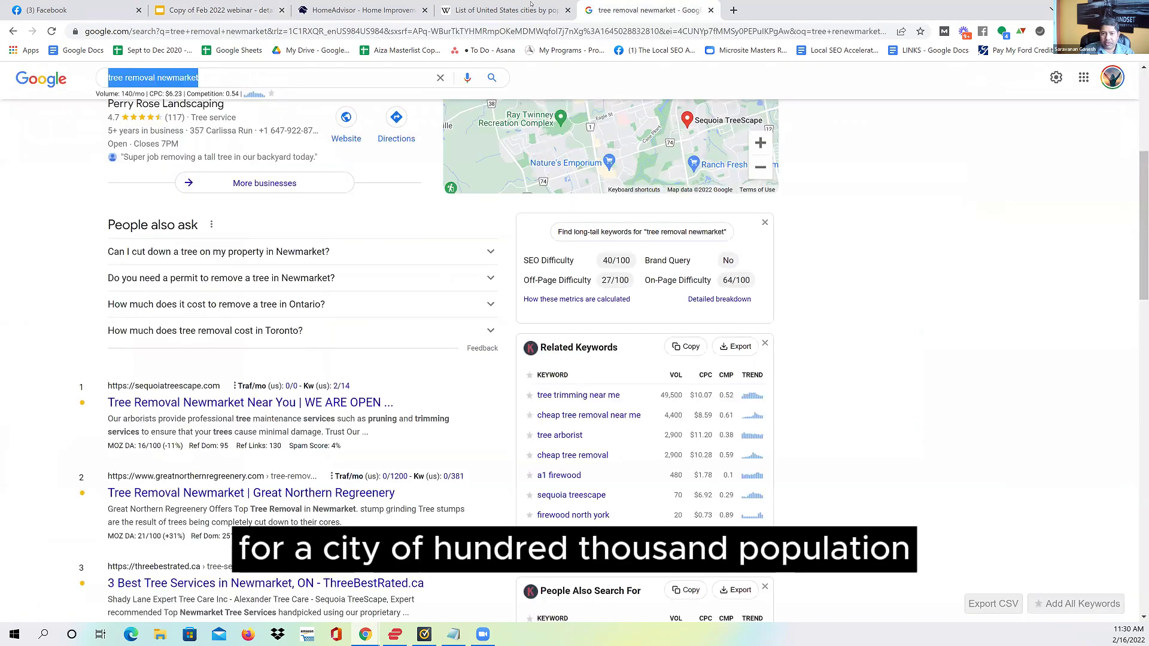
click(506, 10)
scroll(408, 381, down, 20)
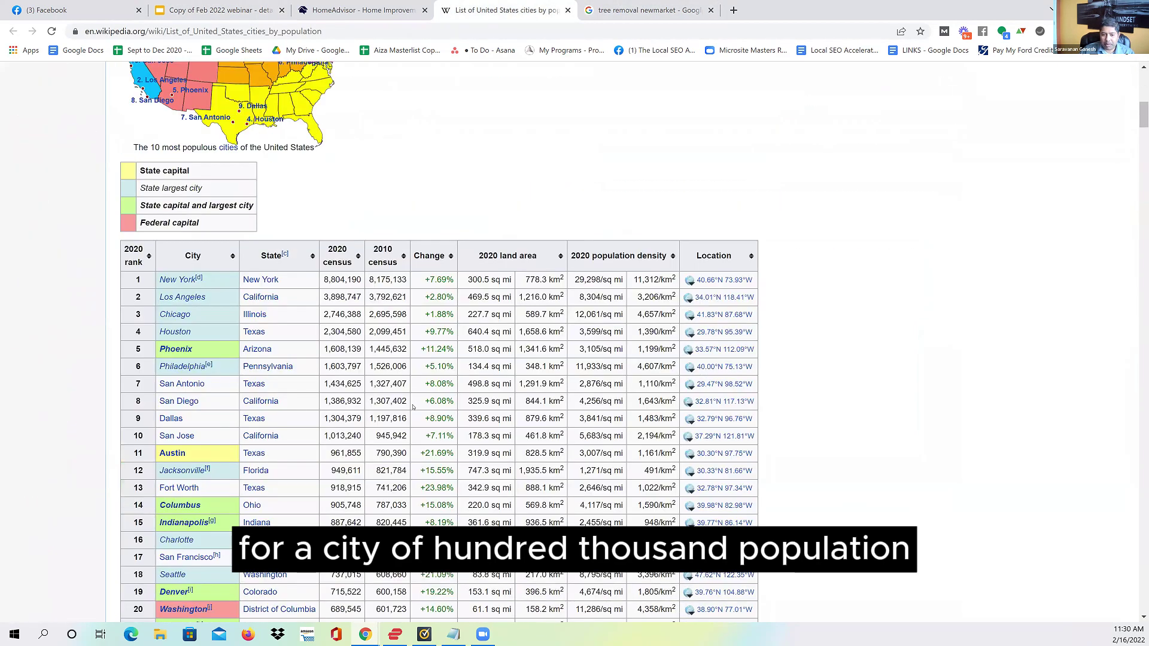
click(358, 9)
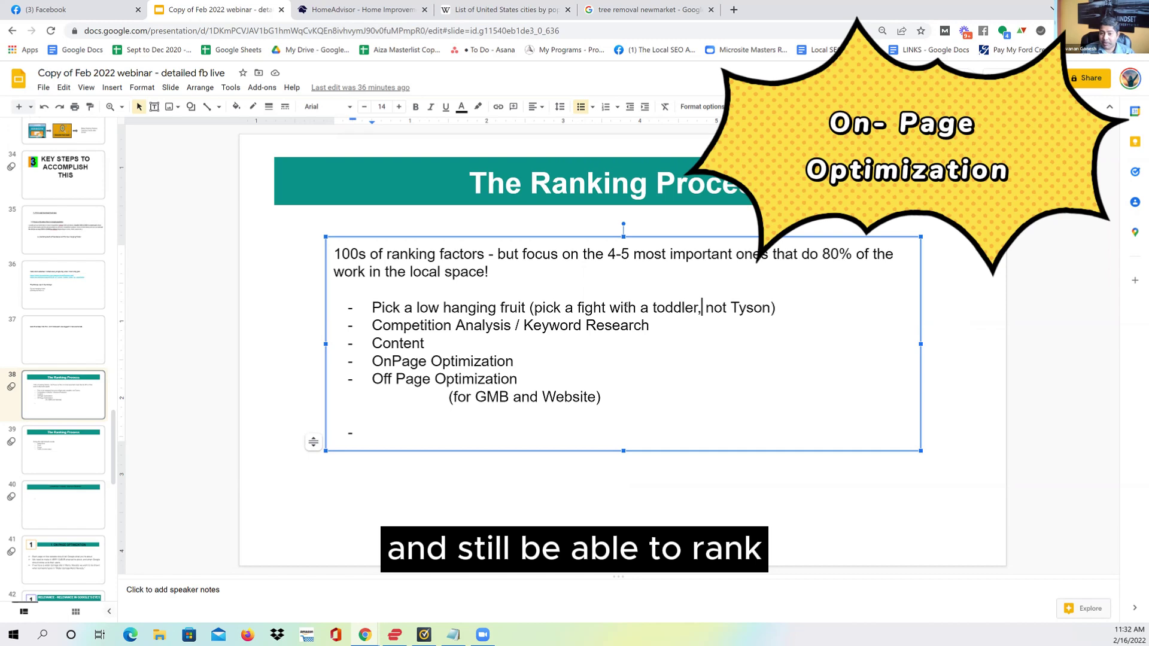
Open the junkremovalypsilantimi.com website and look through its home page down to the list of junk removal services.
click(595, 17)
click(596, 29)
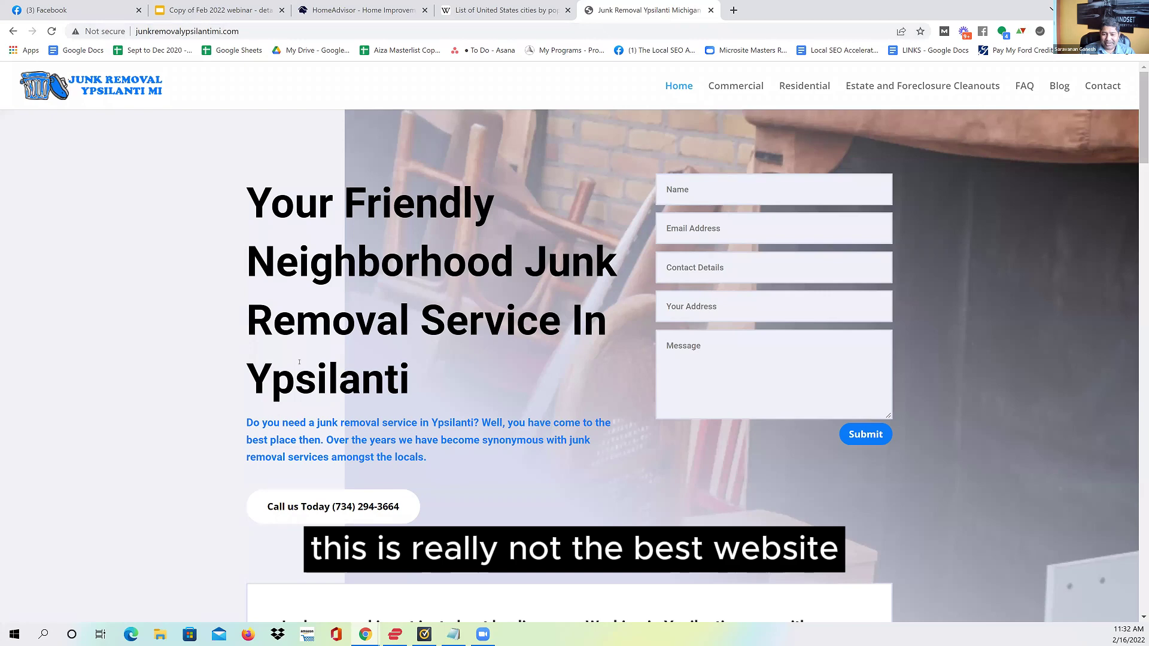
scroll(299, 361, down, 7)
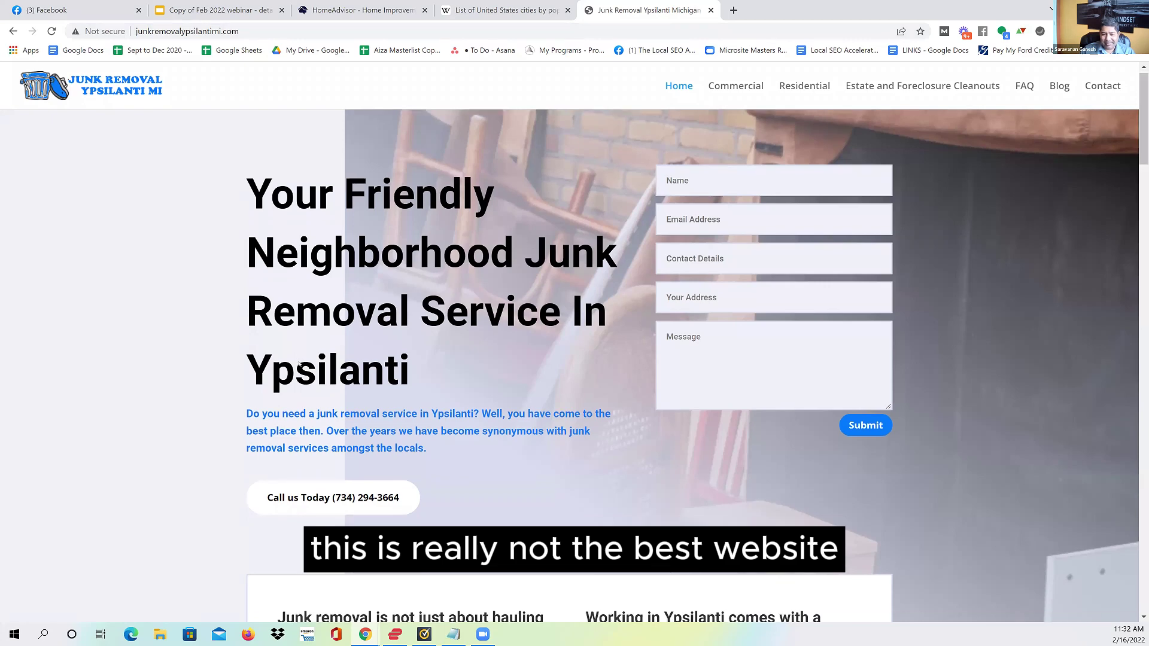
scroll(199, 472, down, 10)
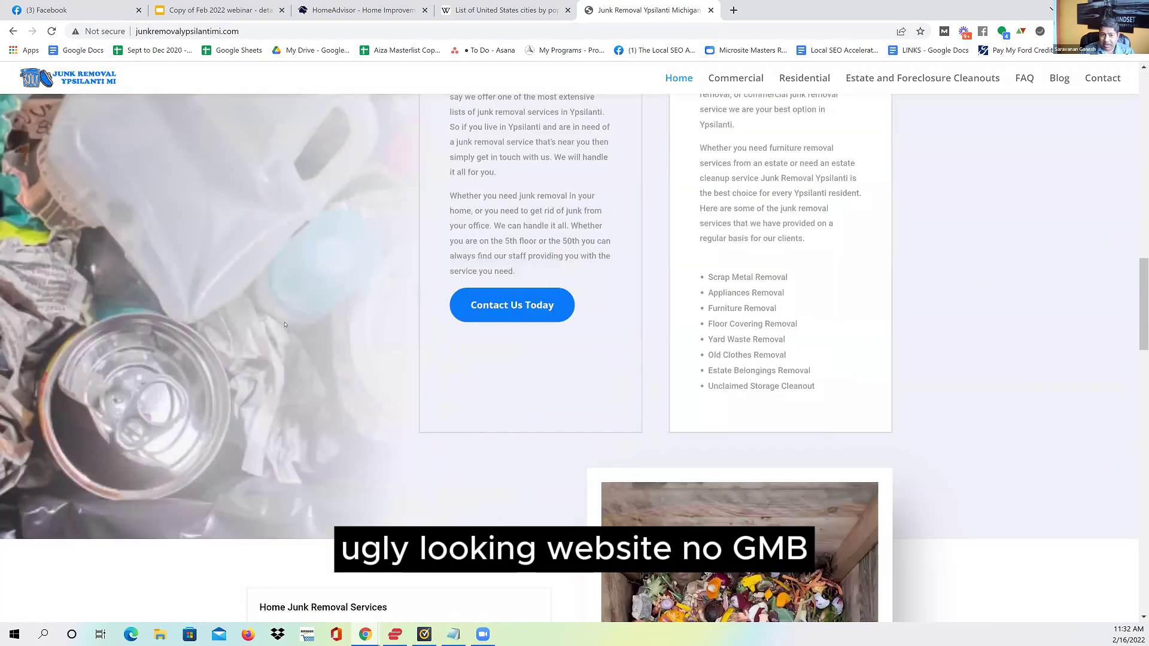
Search Google for the website's indexed pages with site:junkremovalypsilantimi.com.
click(270, 32)
key(Home)
text(site:)
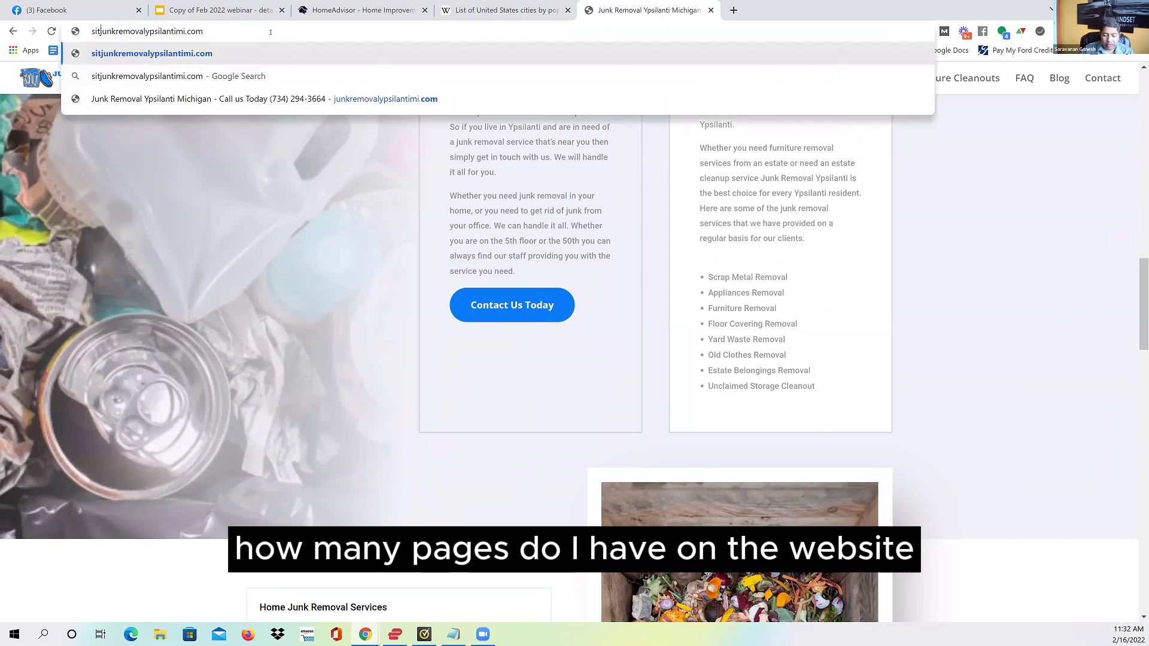
key(Return)
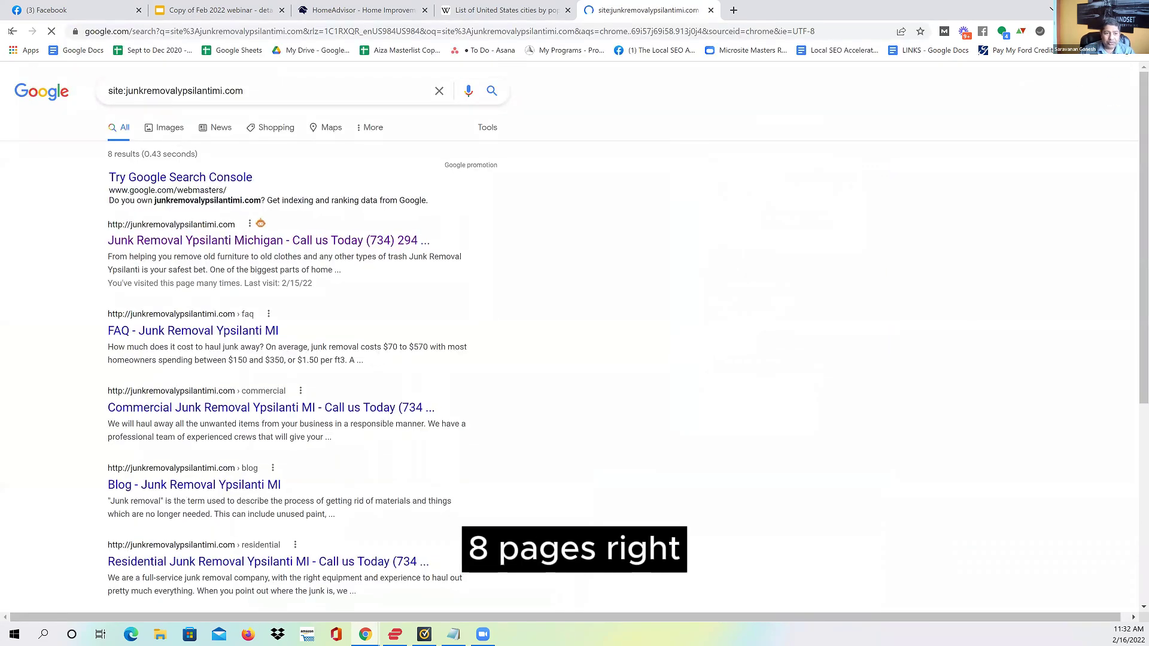
Return to the website and run a Google search for "junk removal ypsilanti mi".
key(alt+Left)
click(173, 32)
text(ji)
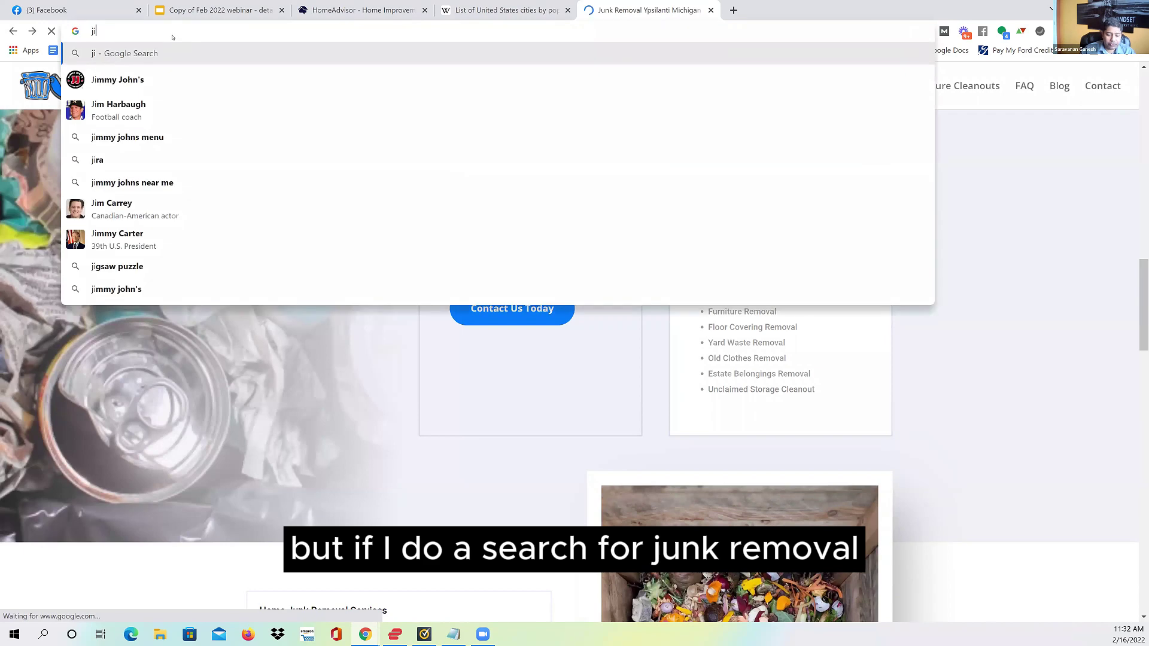
key(BackSpace)
text(unk)
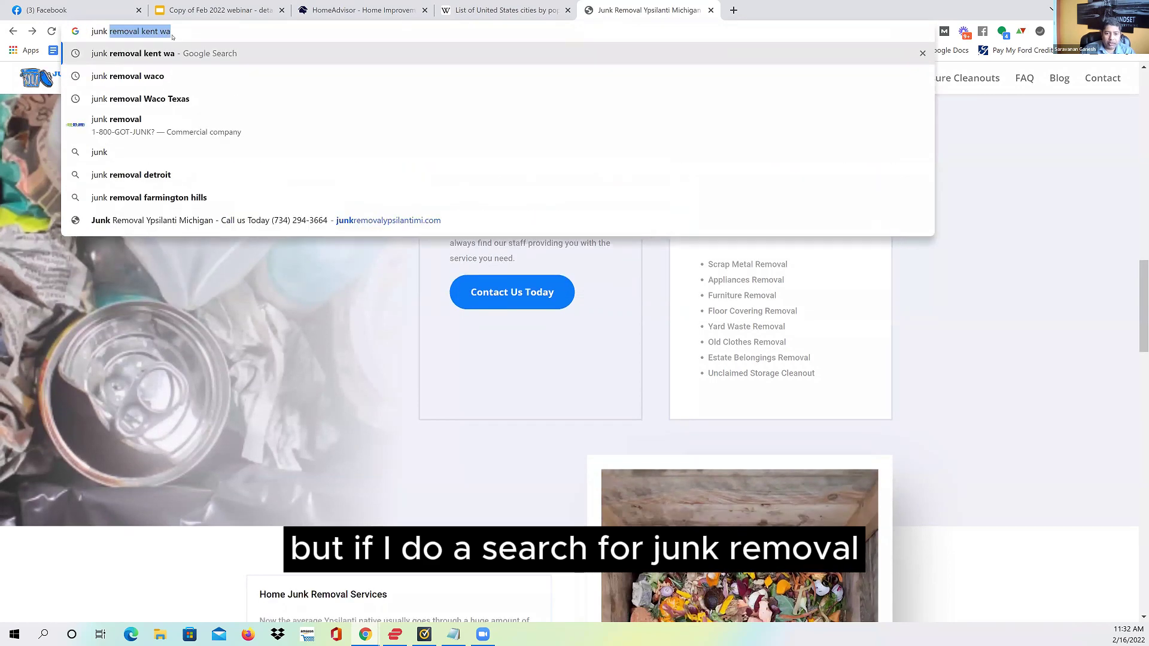
text( removal yp)
key(Return)
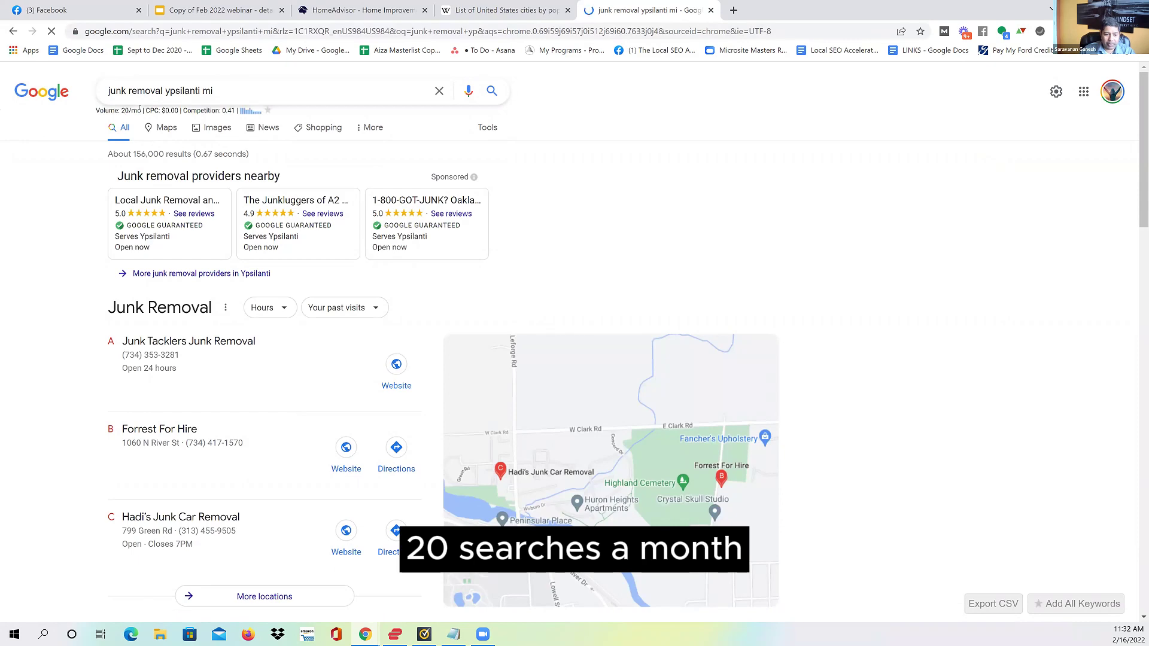
Examine the sponsored, map and organic results for the junk removal query and highlight the main keyword in the search box.
scroll(304, 298, down, 4)
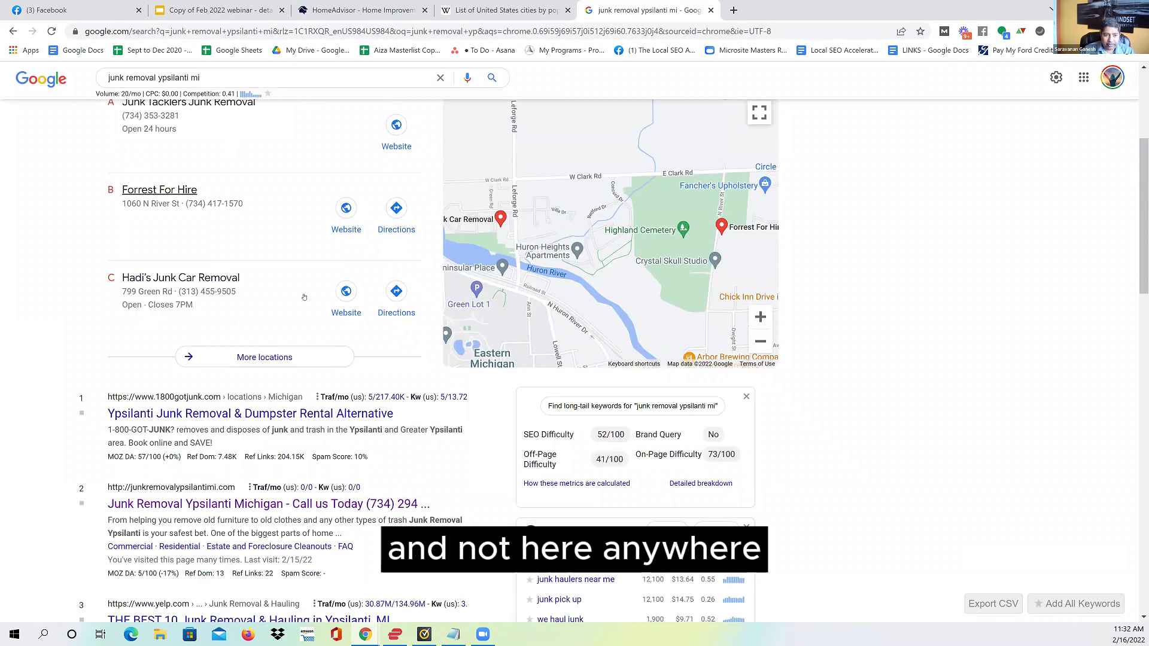
scroll(304, 298, down, 3)
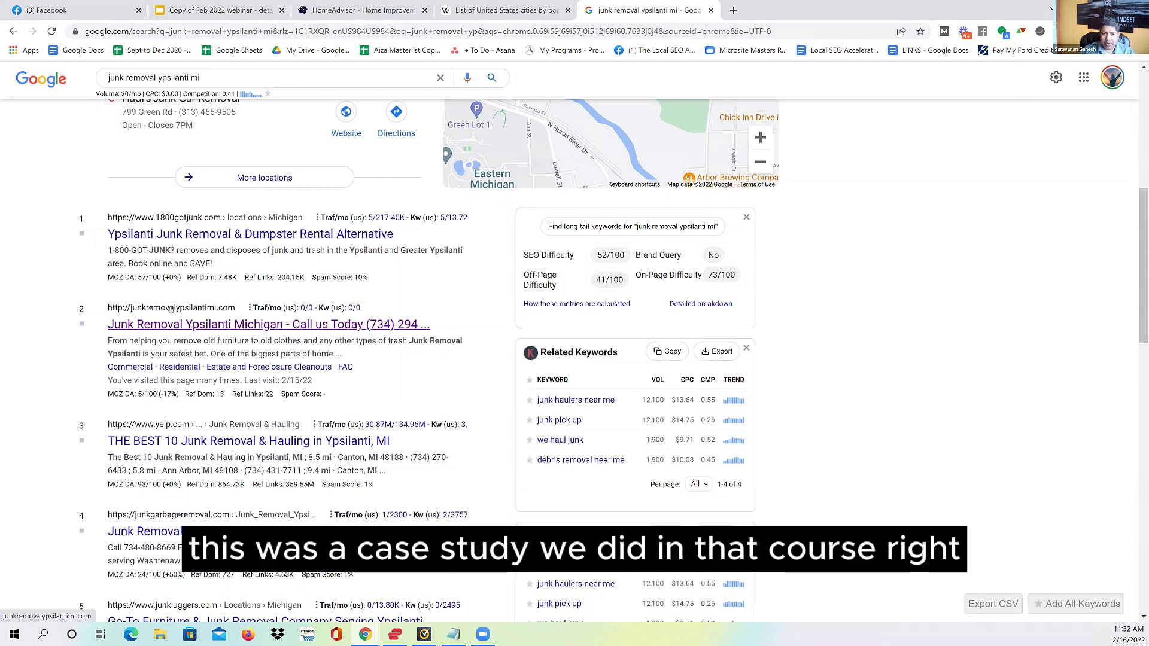
scroll(252, 313, up, 5)
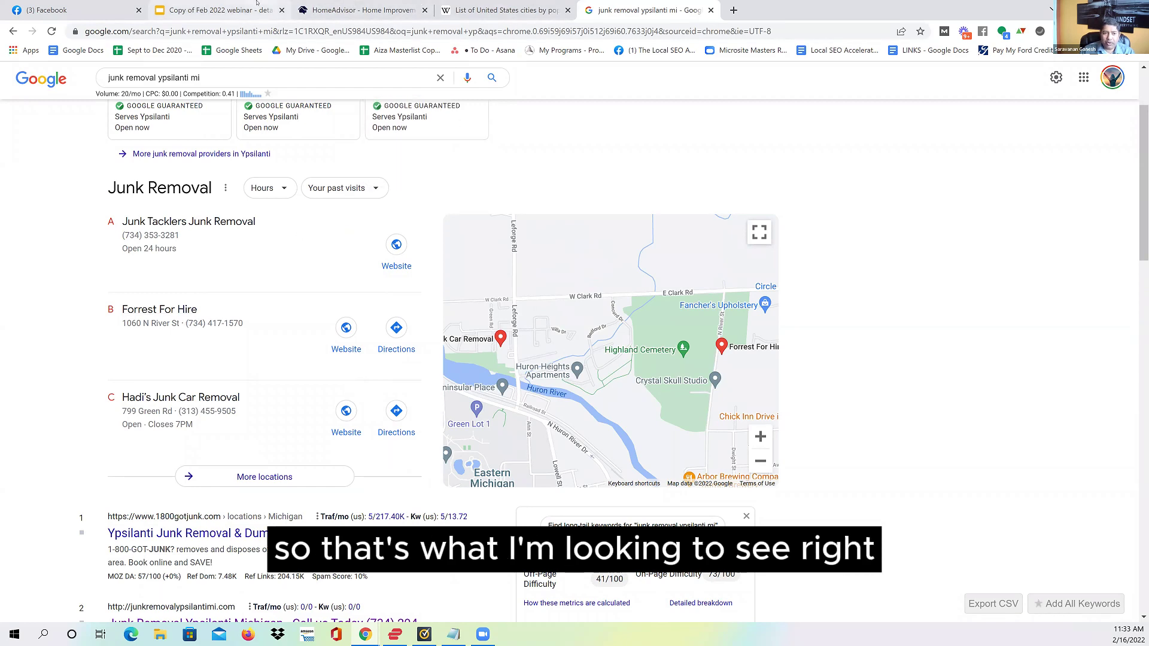
click(215, 10)
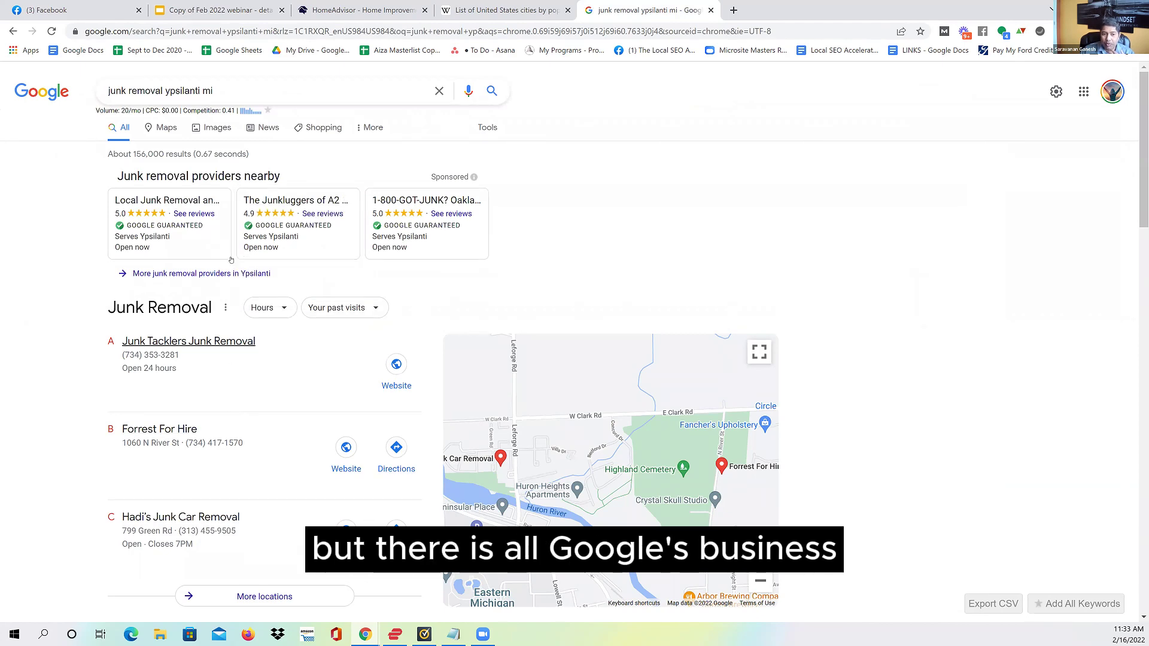
scroll(363, 465, down, 4)
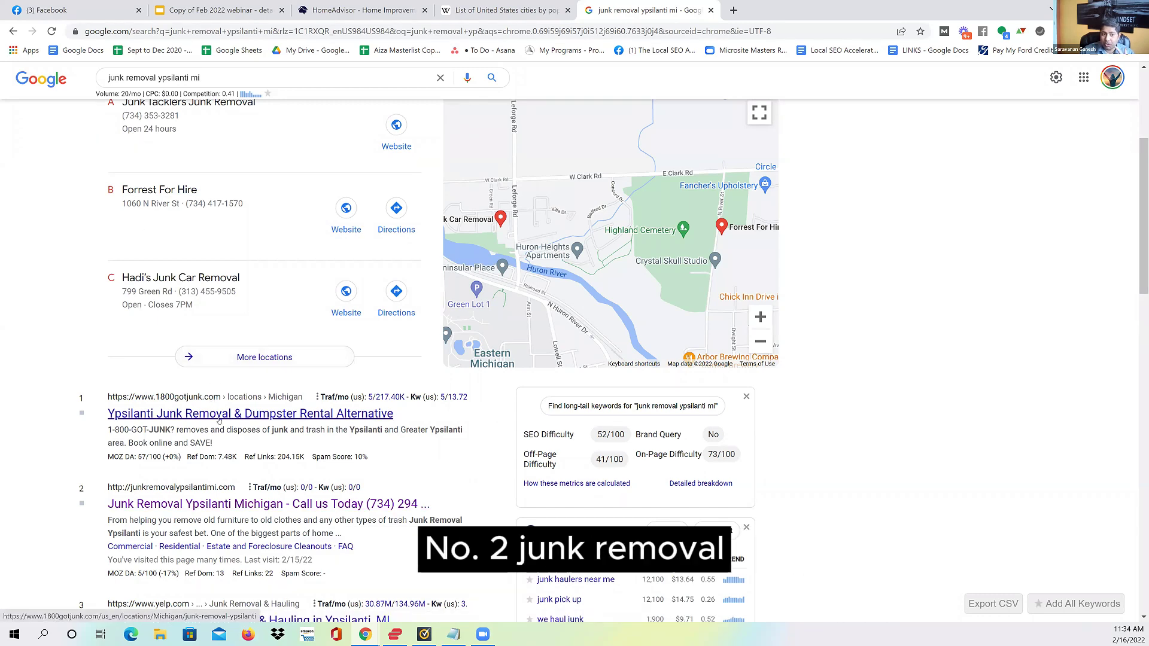
scroll(237, 191, up, 4)
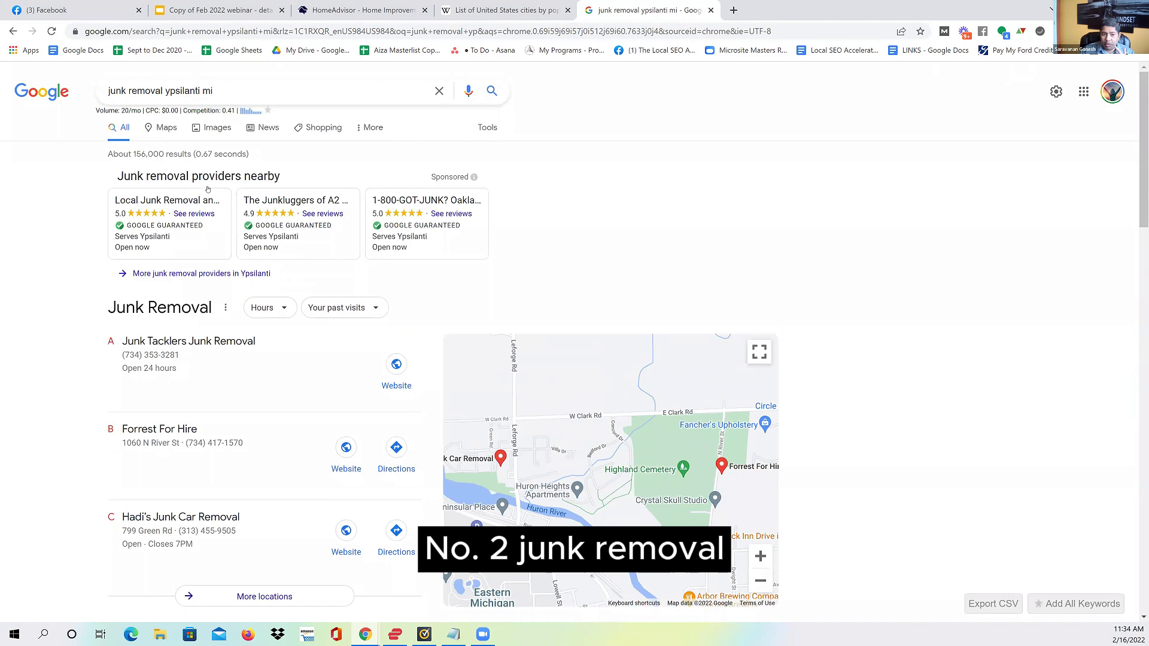
mouse_move(208, 191)
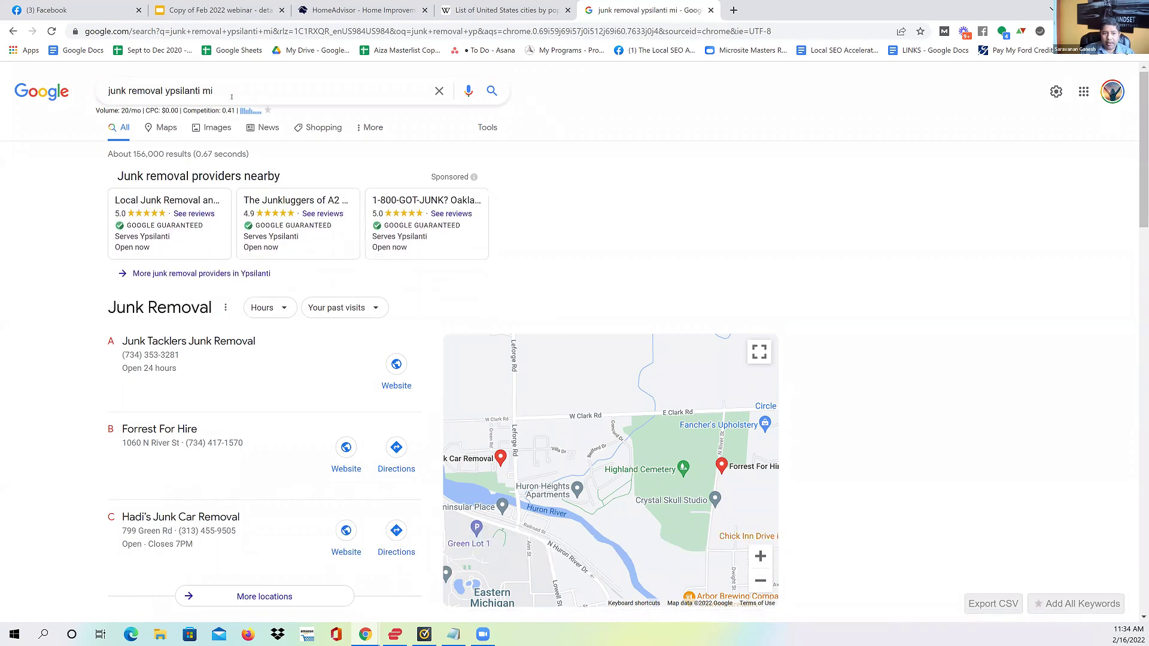
drag(221, 91, 108, 91)
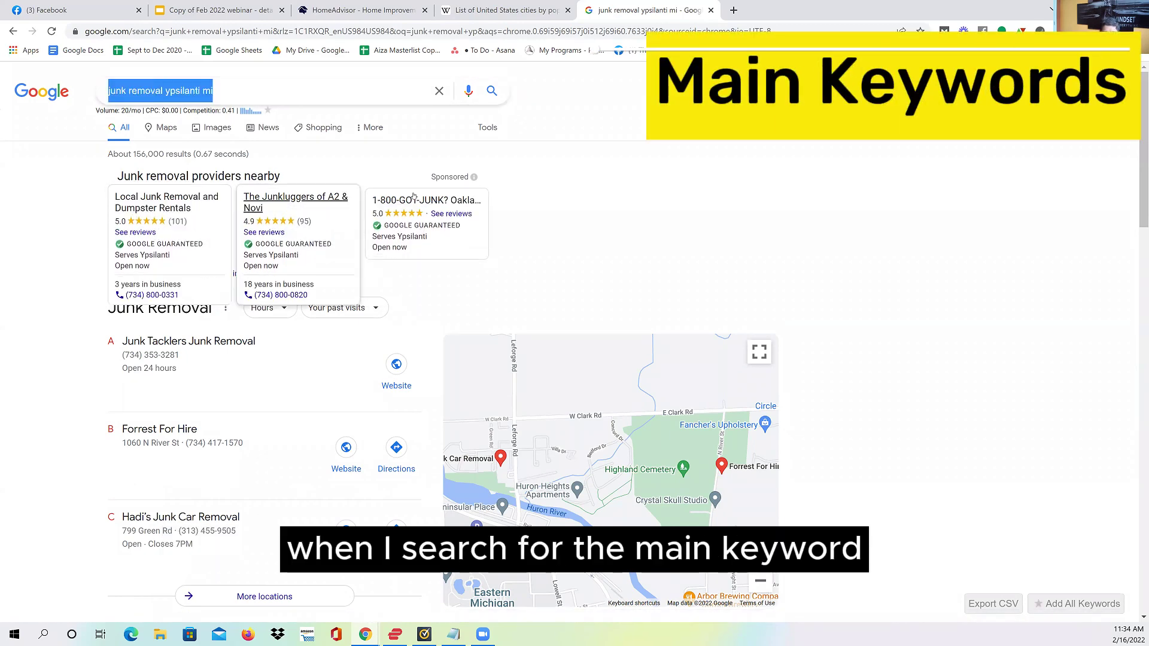
Extend the search query to "best junk removal ypsilanti mi" and run it.
click(269, 94)
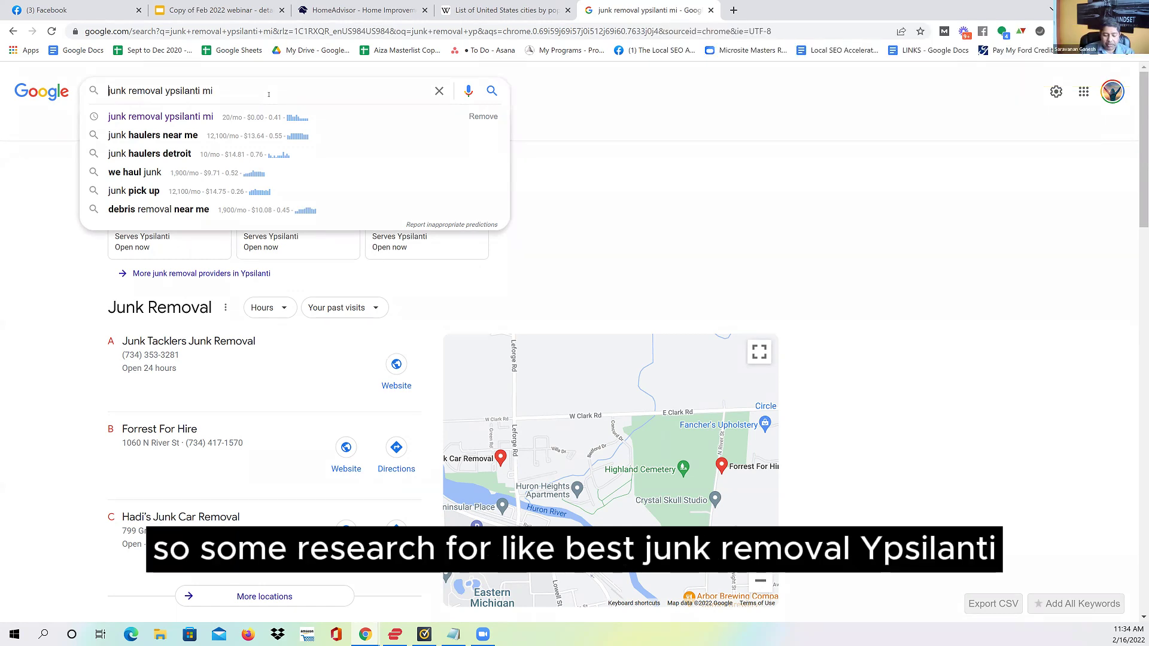
text(best)
key(Return)
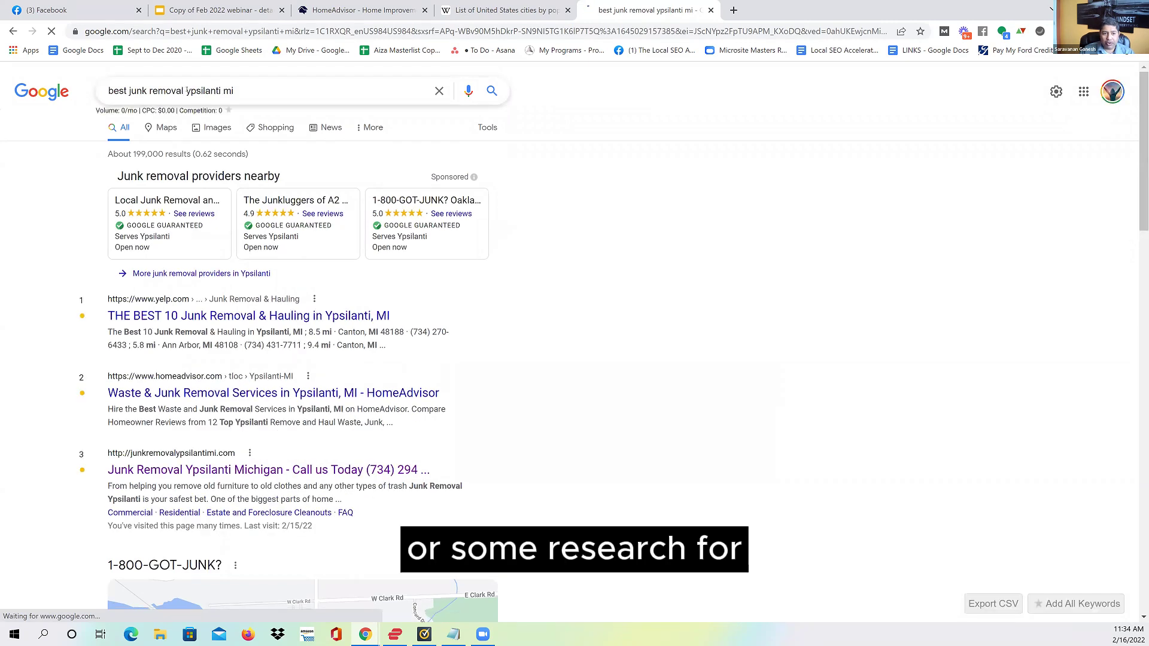
Search Google for "need to hire a junnk removal company in ypsilanti mi".
key(shift+Home)
text(need to hire)
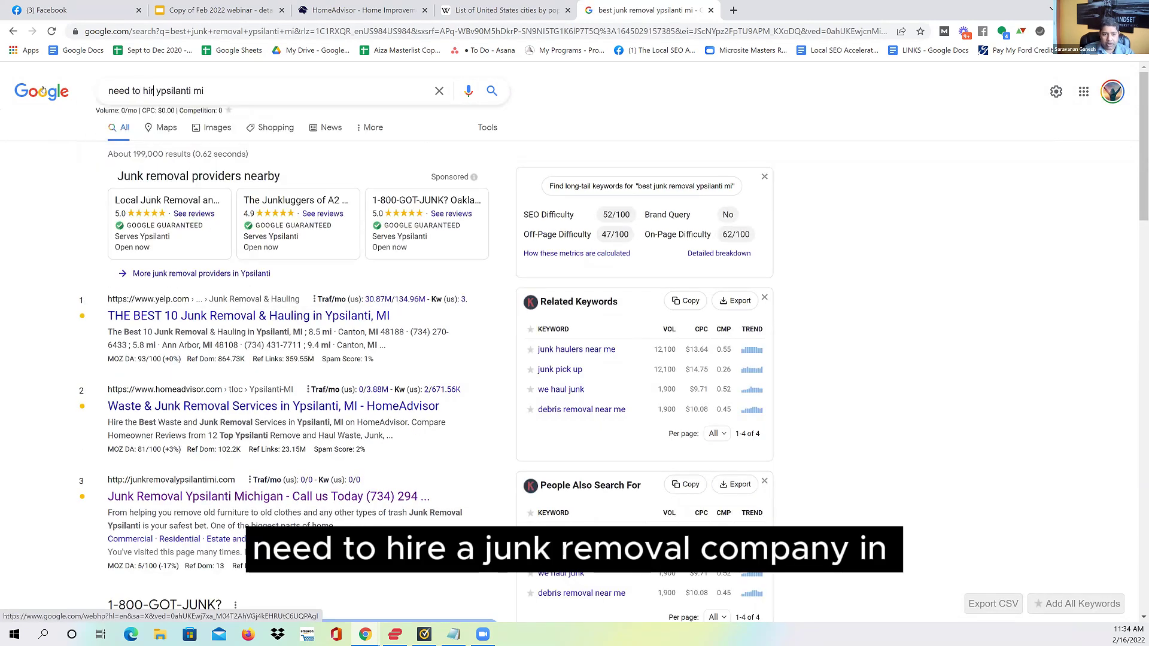
text( a junnk remov)
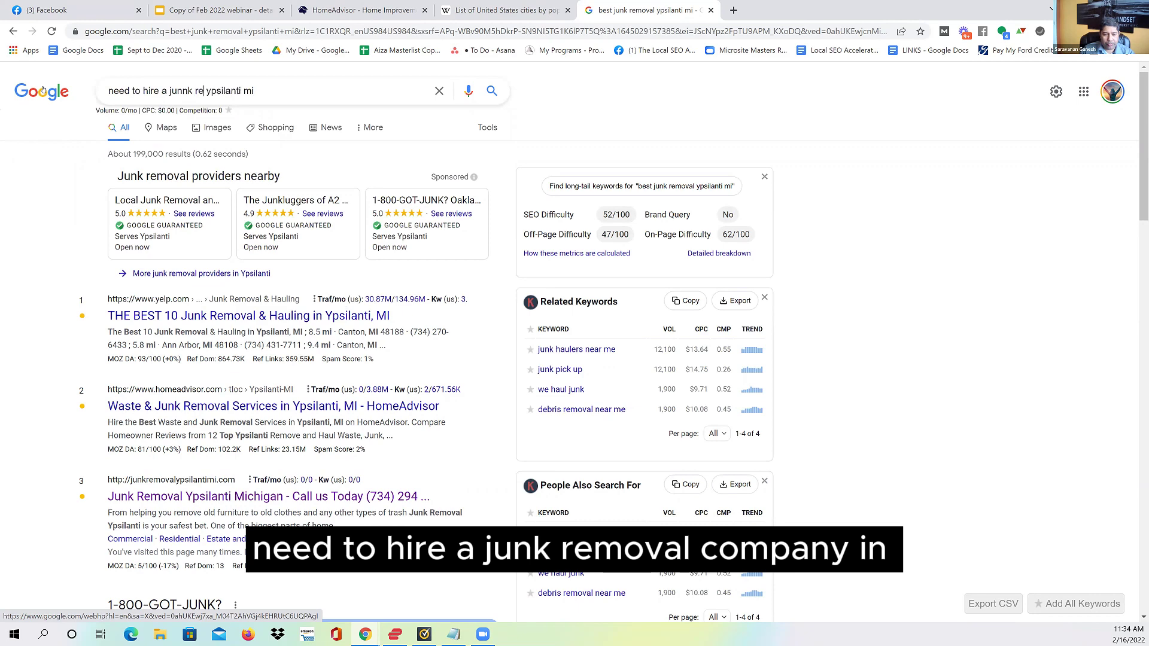
text(al copanuy n)
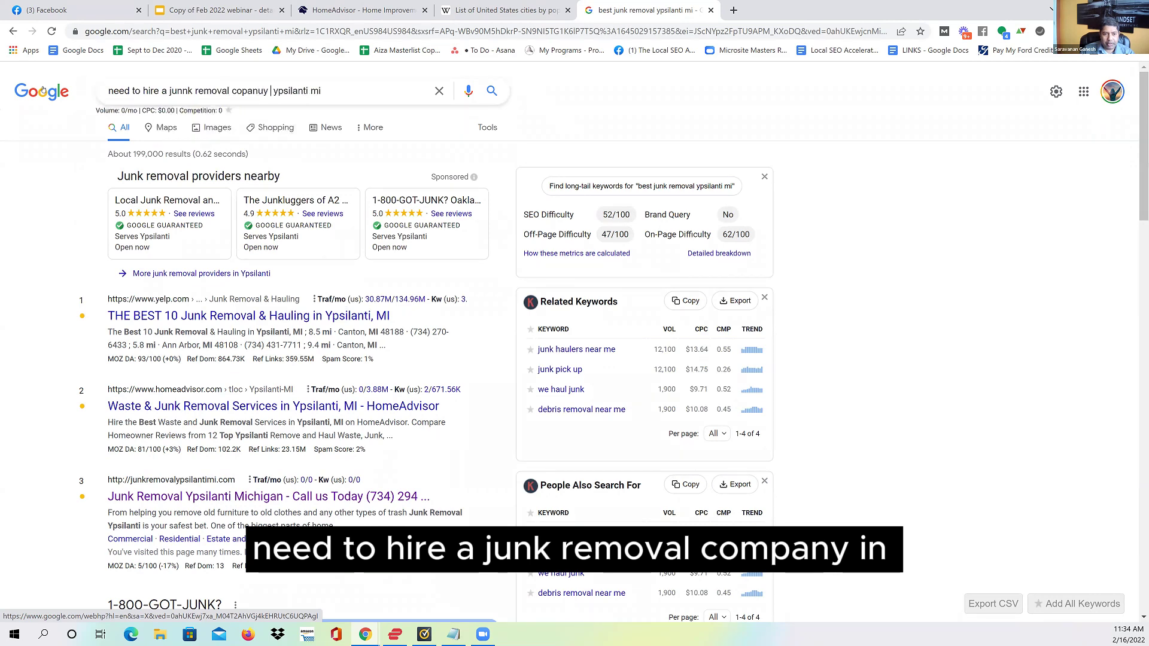
key(Return)
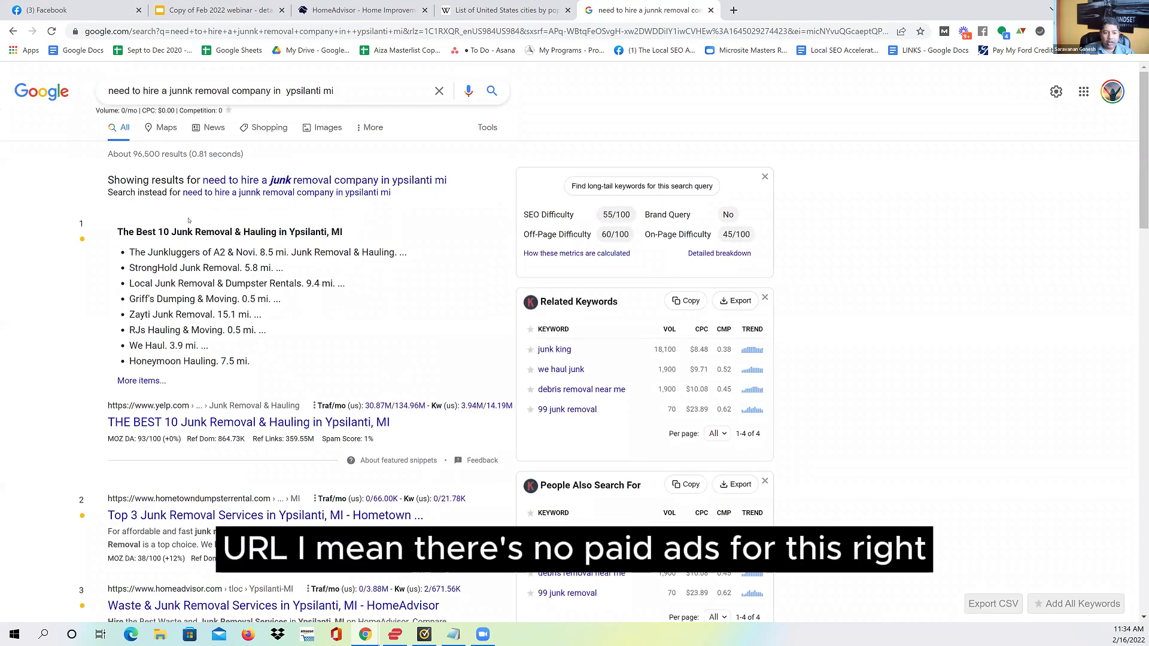
Look through the first page of results for the long-tail hiring query, down to the related searches.
scroll(214, 204, down, 5)
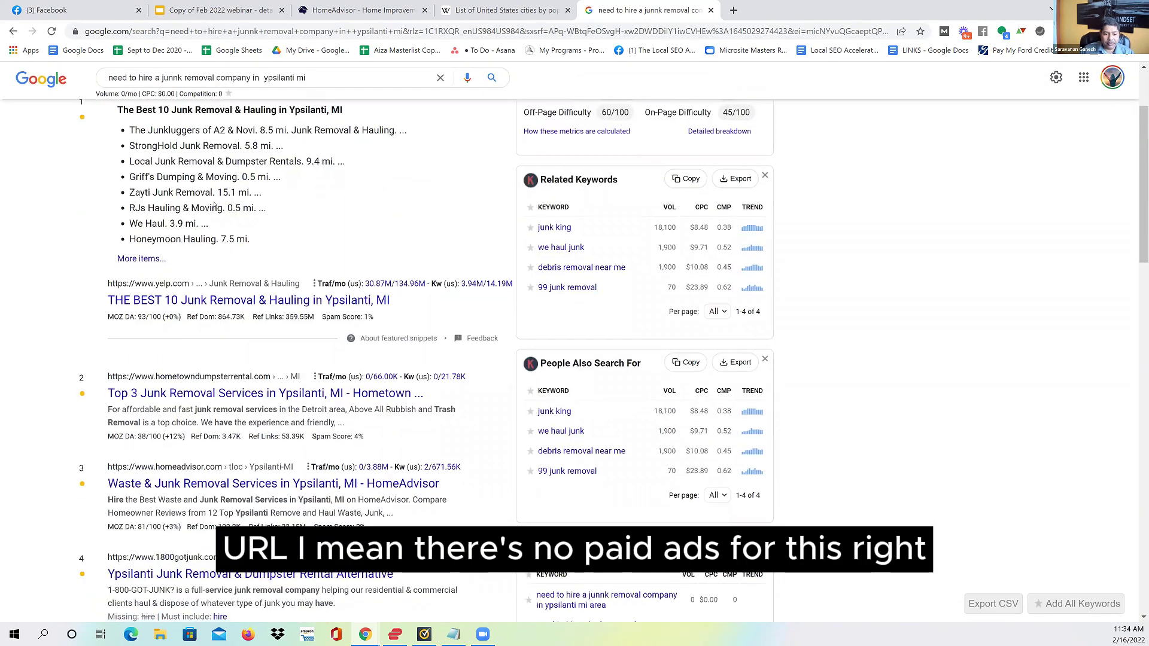
scroll(214, 206, down, 11)
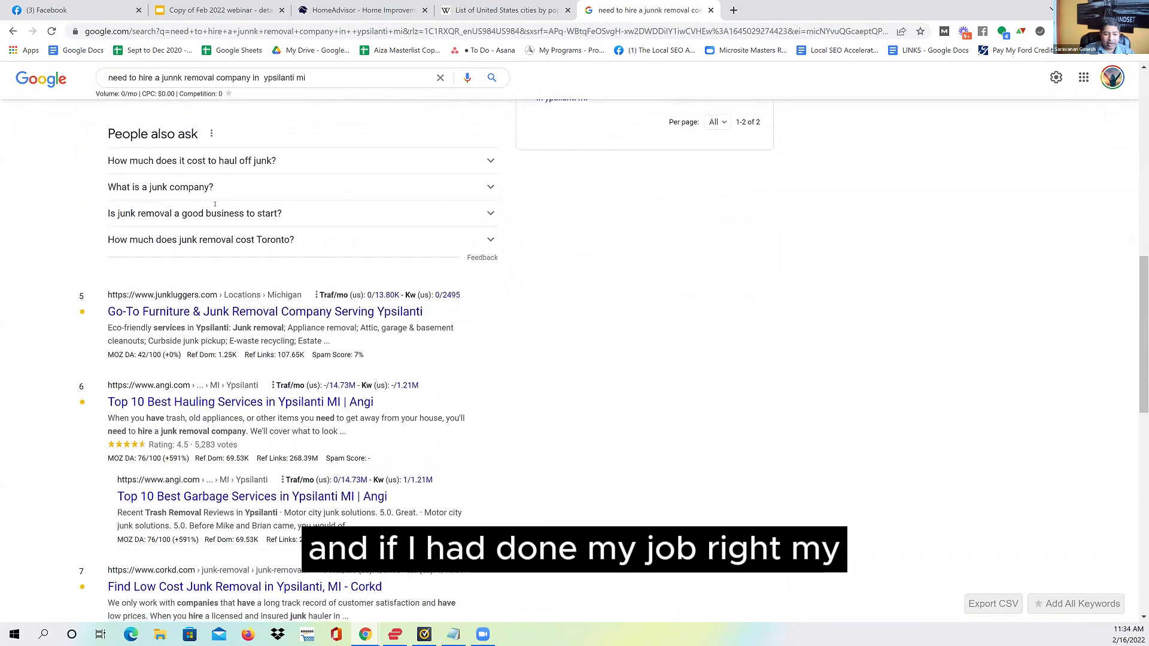
scroll(220, 532, down, 2)
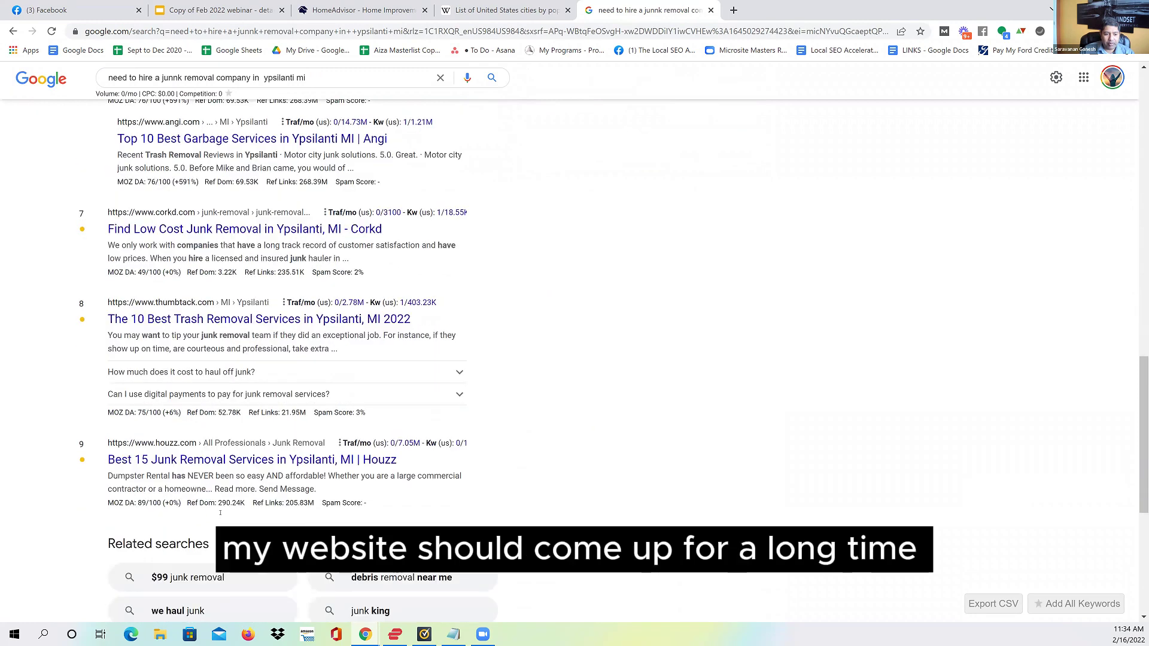
scroll(220, 371, up, 3)
scroll(221, 372, up, 5)
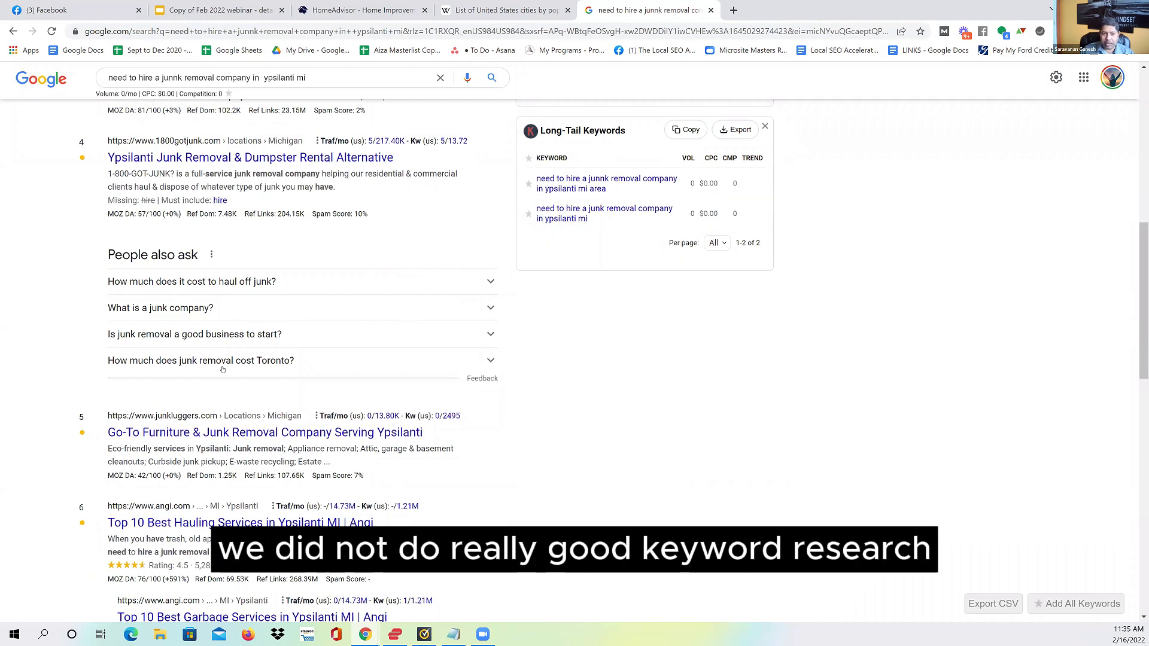
scroll(222, 370, up, 10)
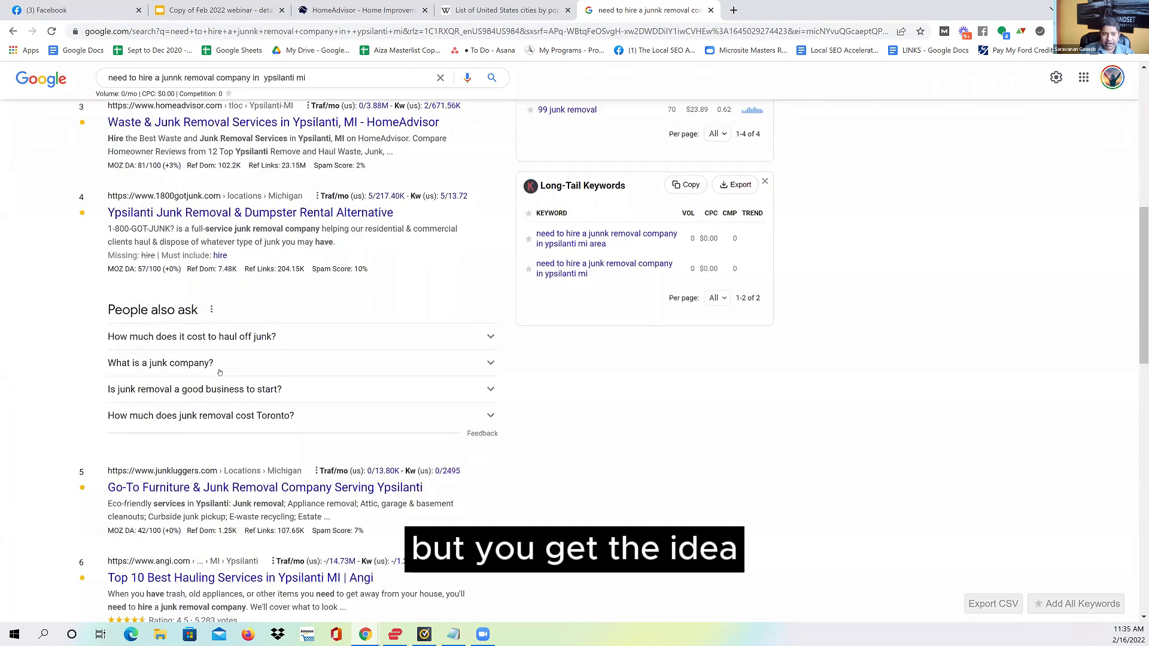
Highlight the long-tail hiring query in the Google search box.
drag(334, 90, 229, 90)
drag(81, 95, 83, 94)
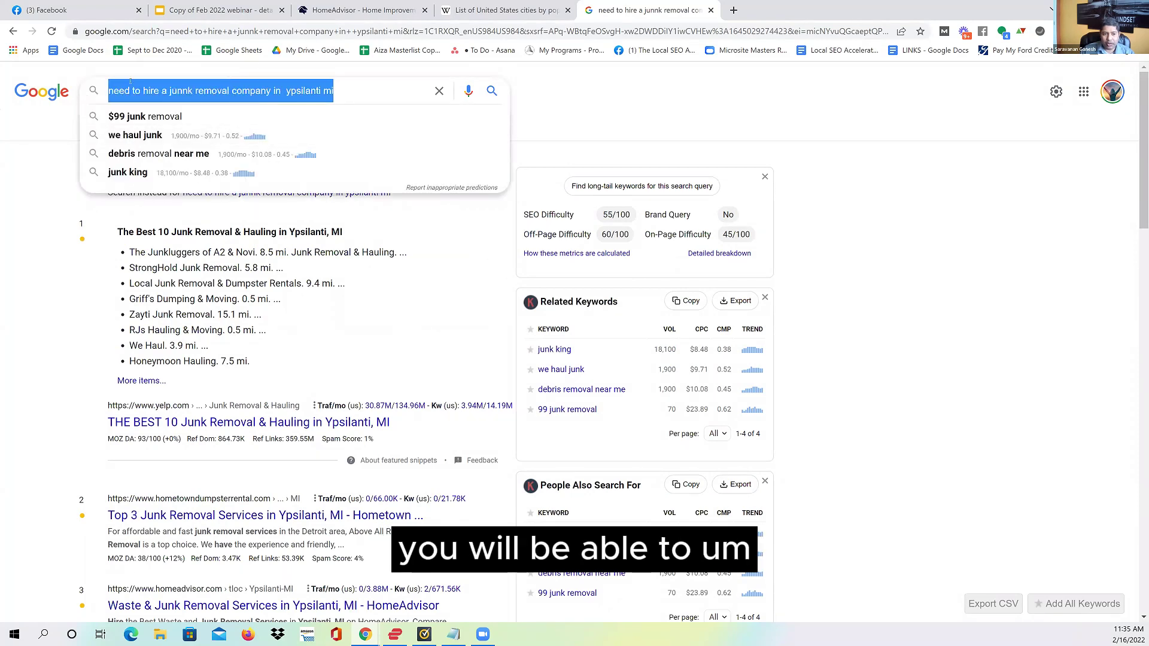
click(169, 90)
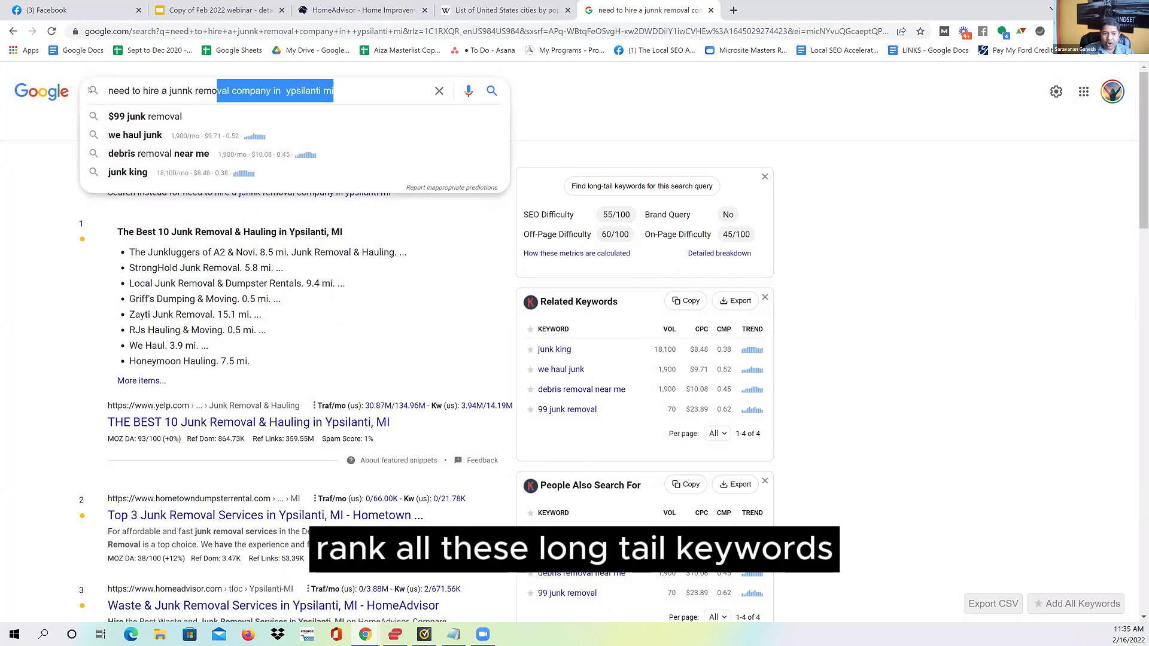
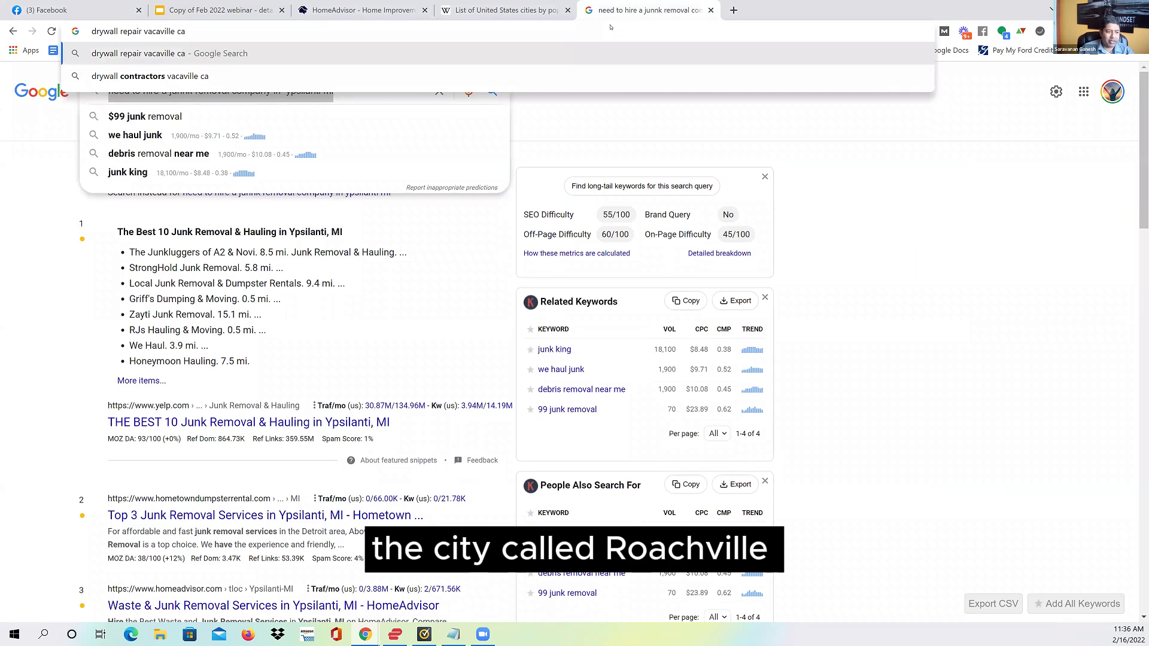
Search Google for "drywall repair vacaville ca" and check the city's size with the query "population of vacaville ca".
key(Return)
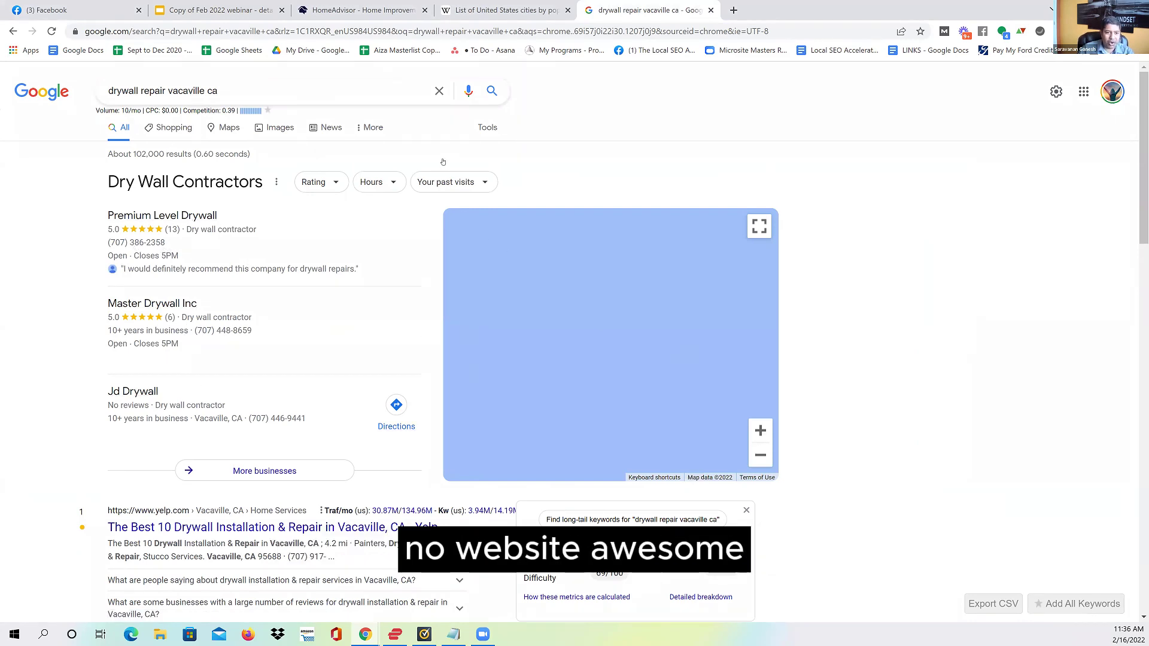
drag(108, 91, 165, 90)
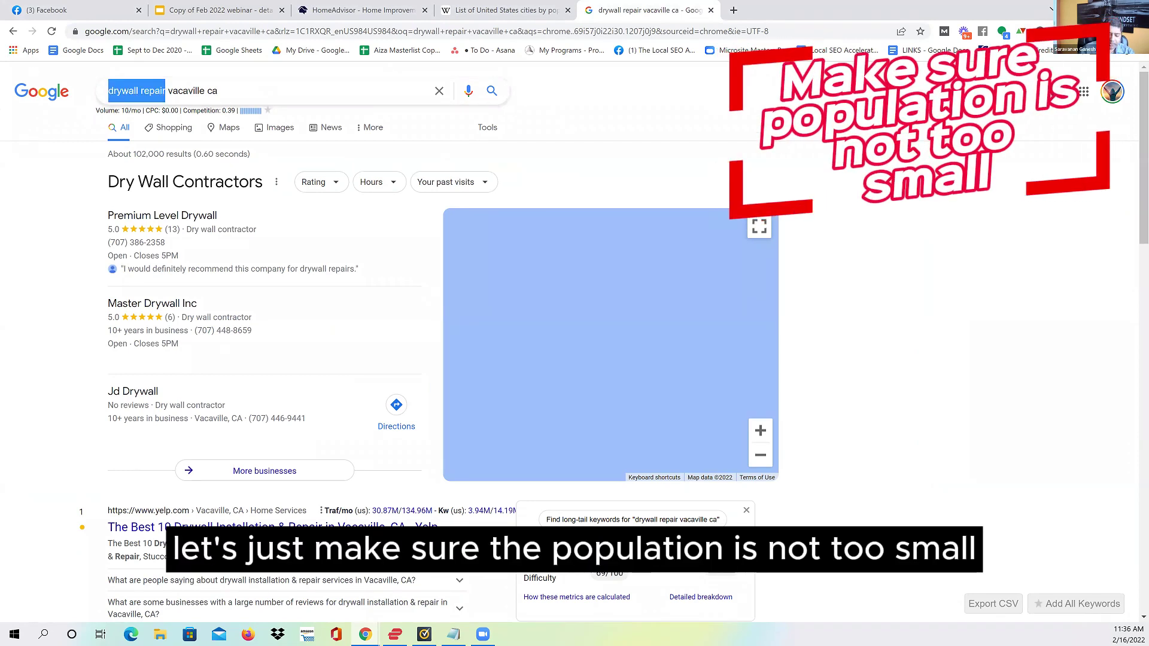
text(pop)
key(Down)
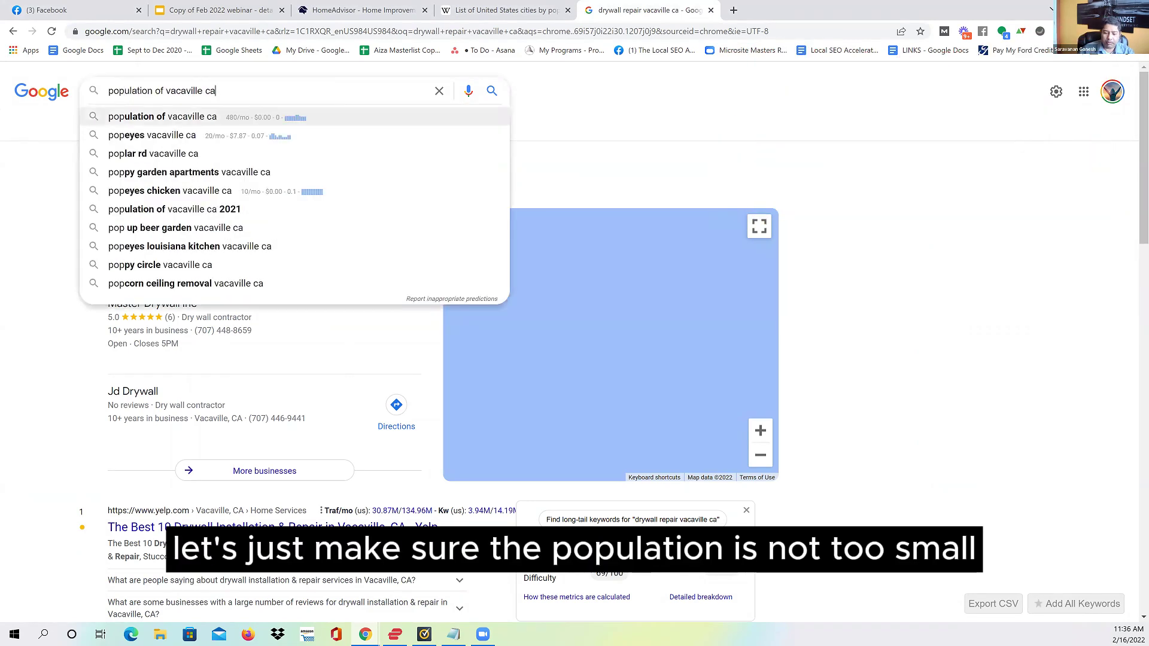
key(Return)
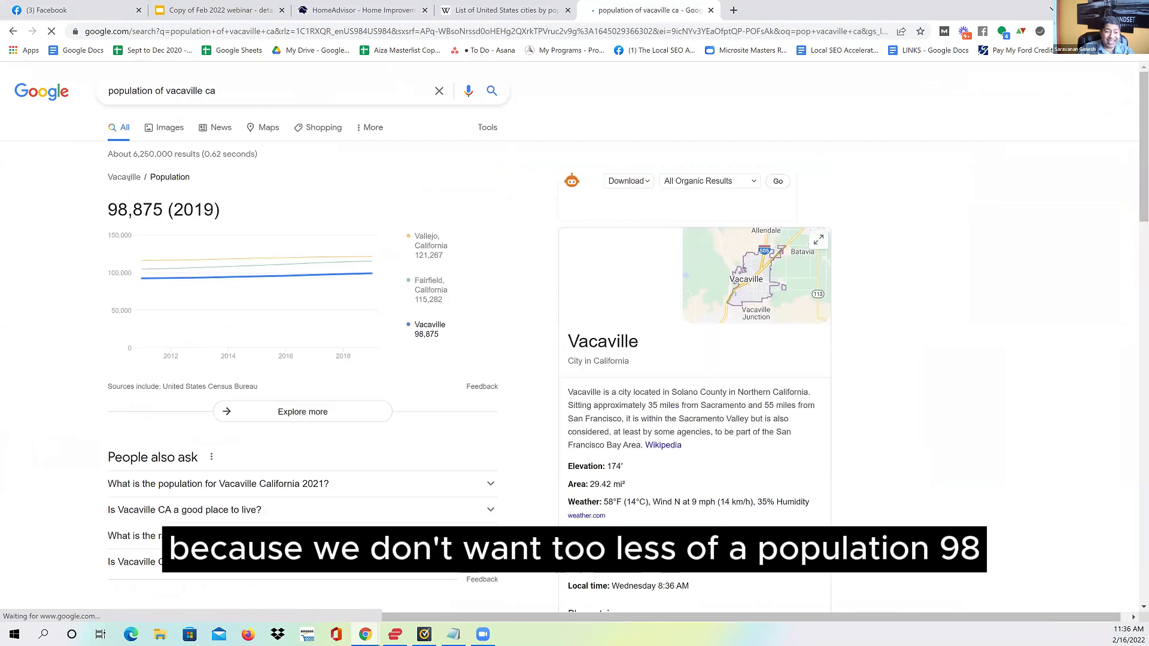
Return to the drywall repair results and look through the first page for directory sites, down to the related searches.
key(alt+Left)
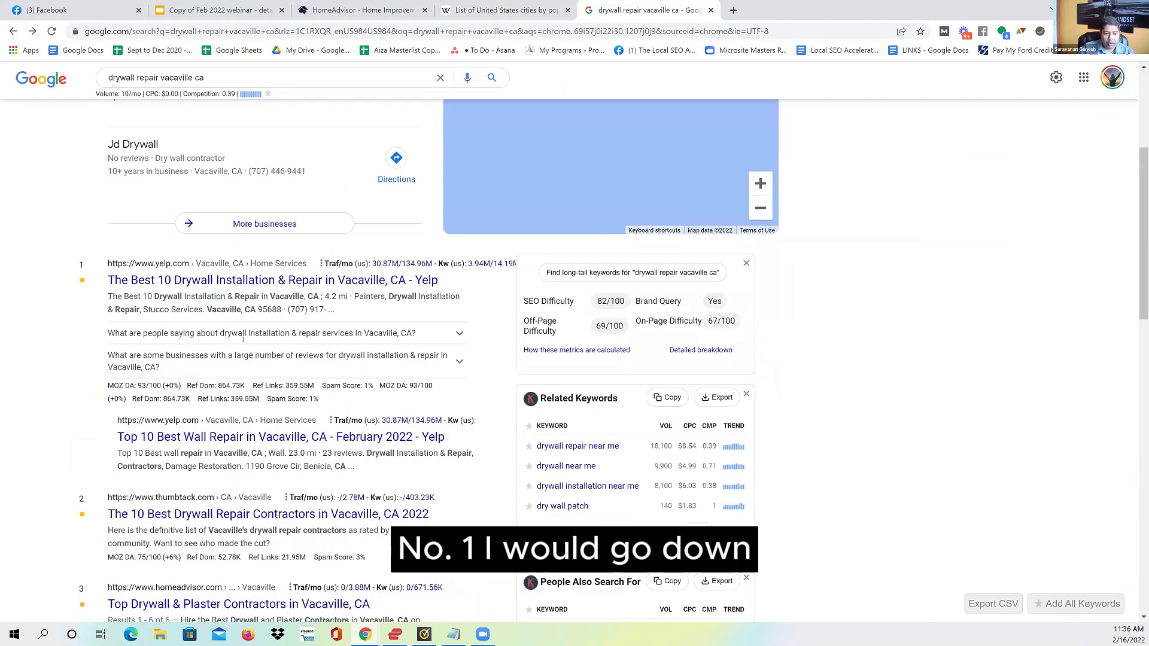
scroll(111, 166, down, 2)
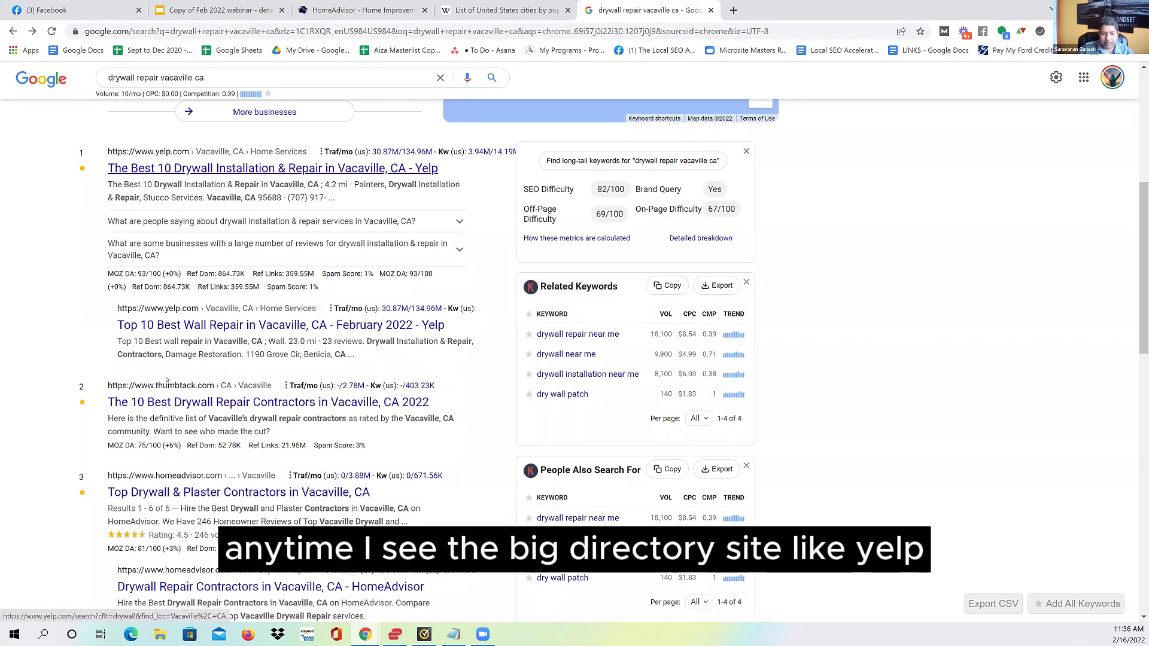
scroll(180, 378, down, 3)
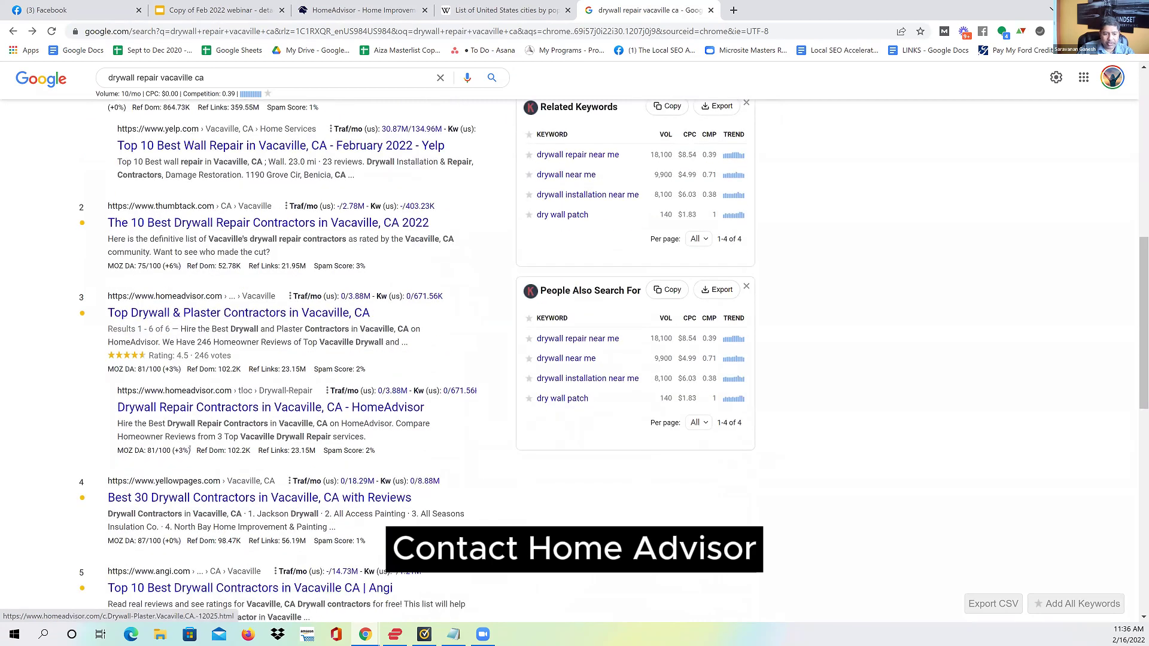
scroll(190, 450, down, 4)
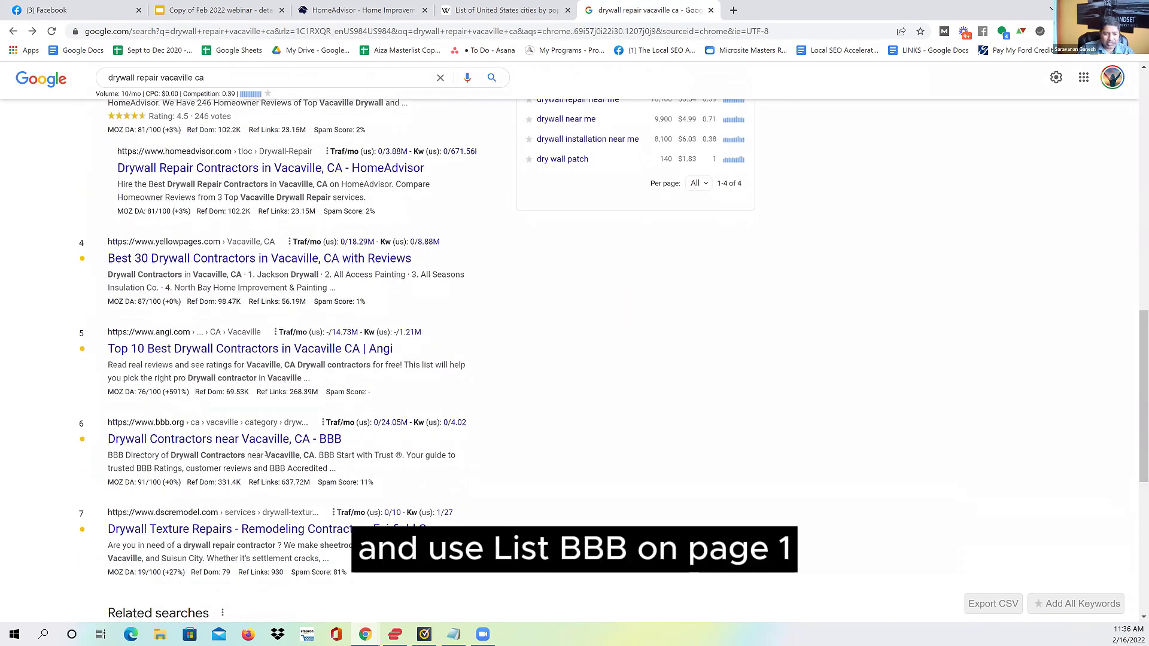
scroll(267, 454, down, 1)
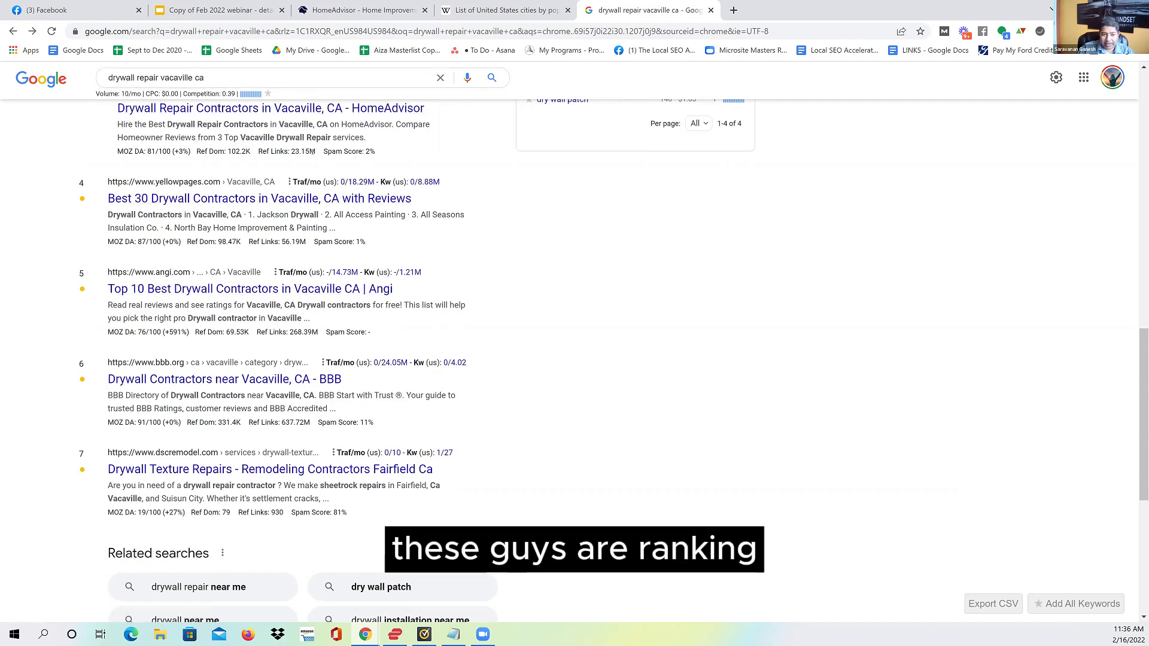
scroll(328, 279, up, 8)
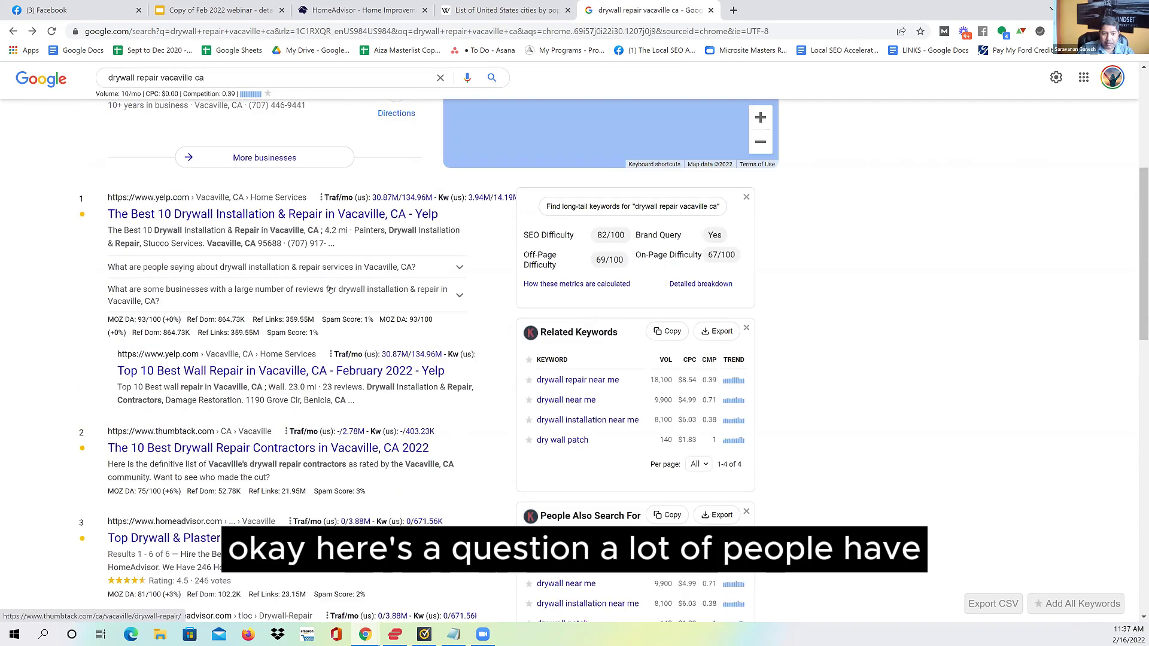
Open the top Yelp result in a new tab and highlight the MOZ DA scores of the Yelp and Thumbtack results.
right_click(328, 291)
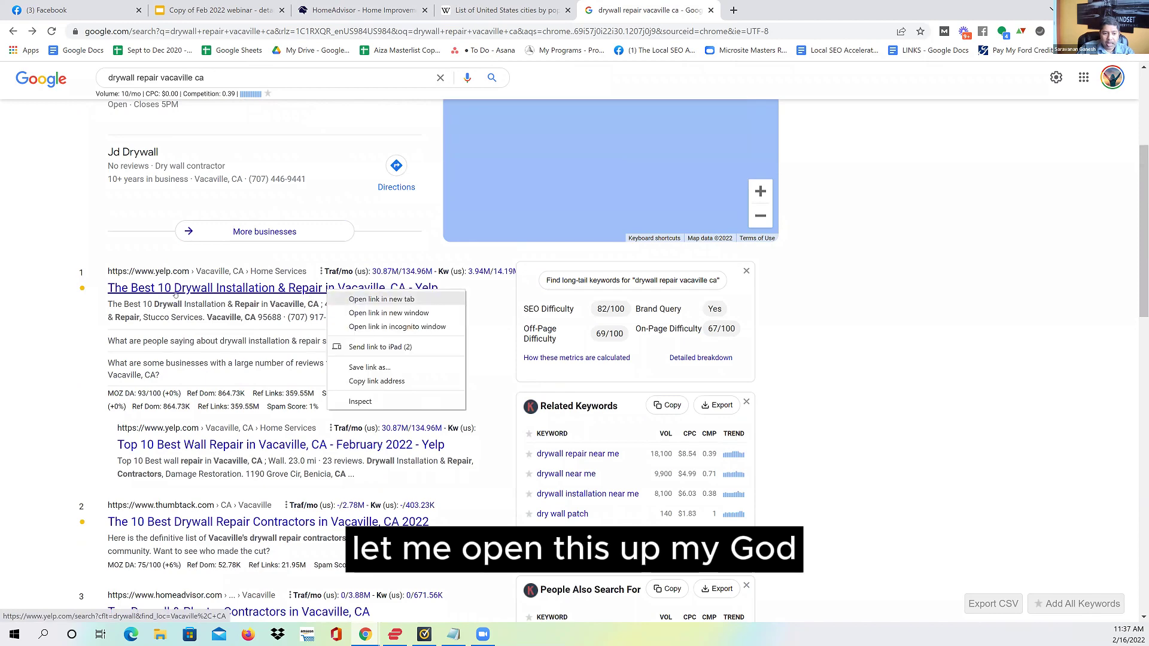
click(381, 299)
scroll(137, 213, down, 3)
drag(124, 214, 158, 216)
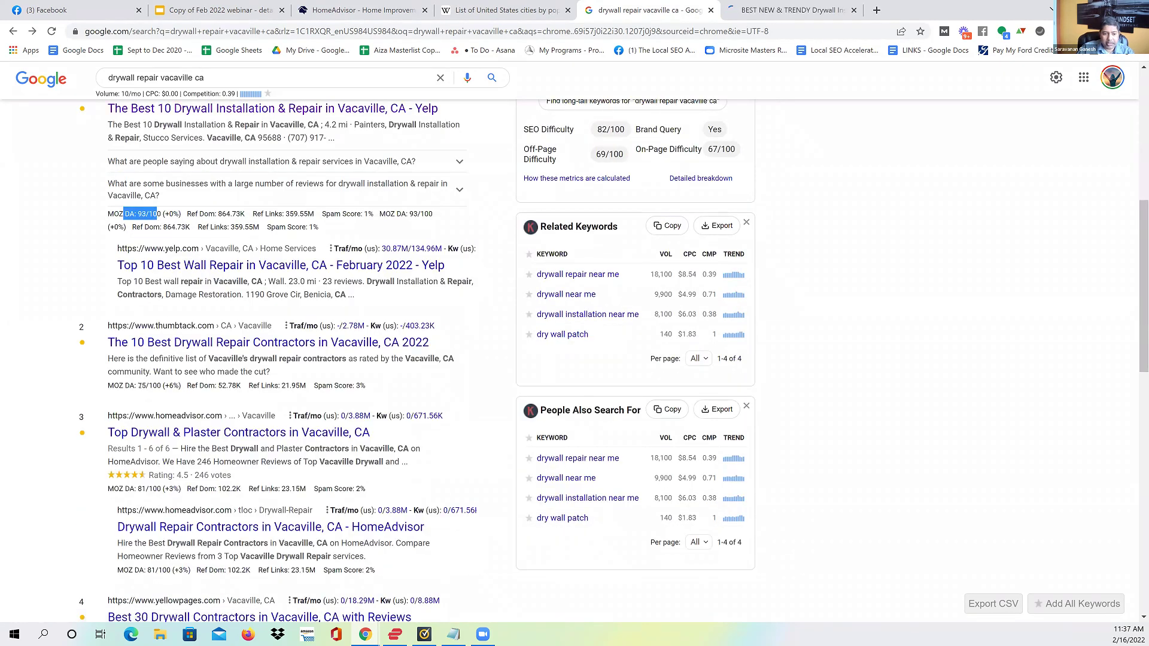
click(147, 386)
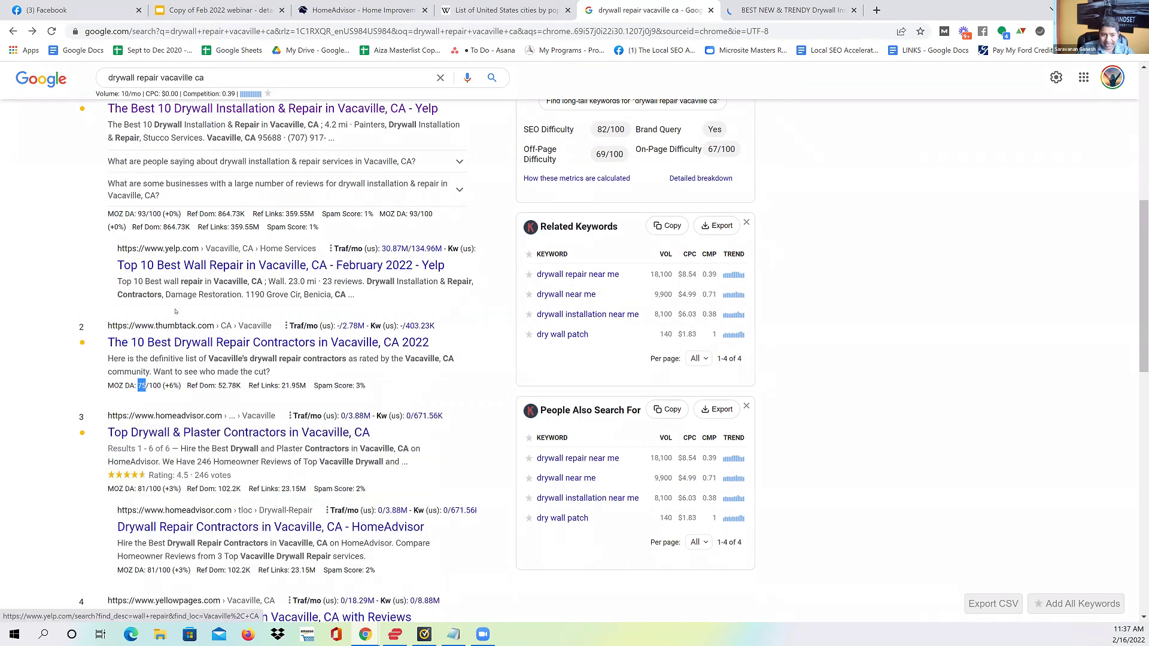
mouse_move(192, 225)
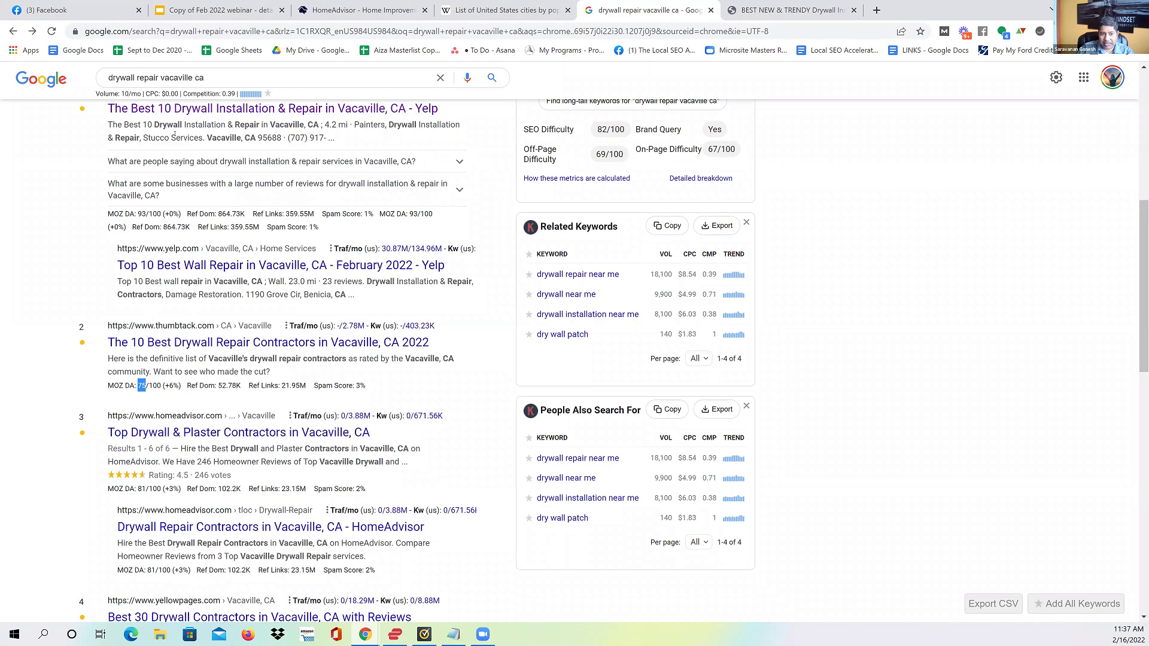
Highlight the drywall repair query and load the ranking Yelp page's URL in Ahrefs Site Explorer.
scroll(184, 176, up, 2)
drag(206, 78, 80, 80)
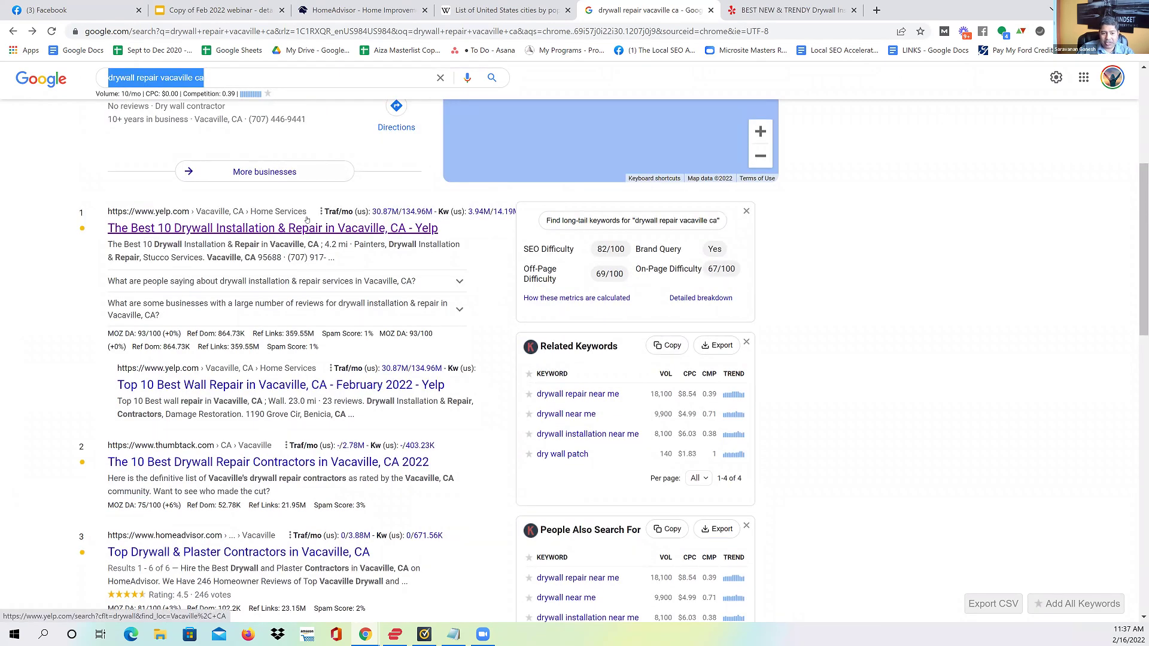
click(156, 222)
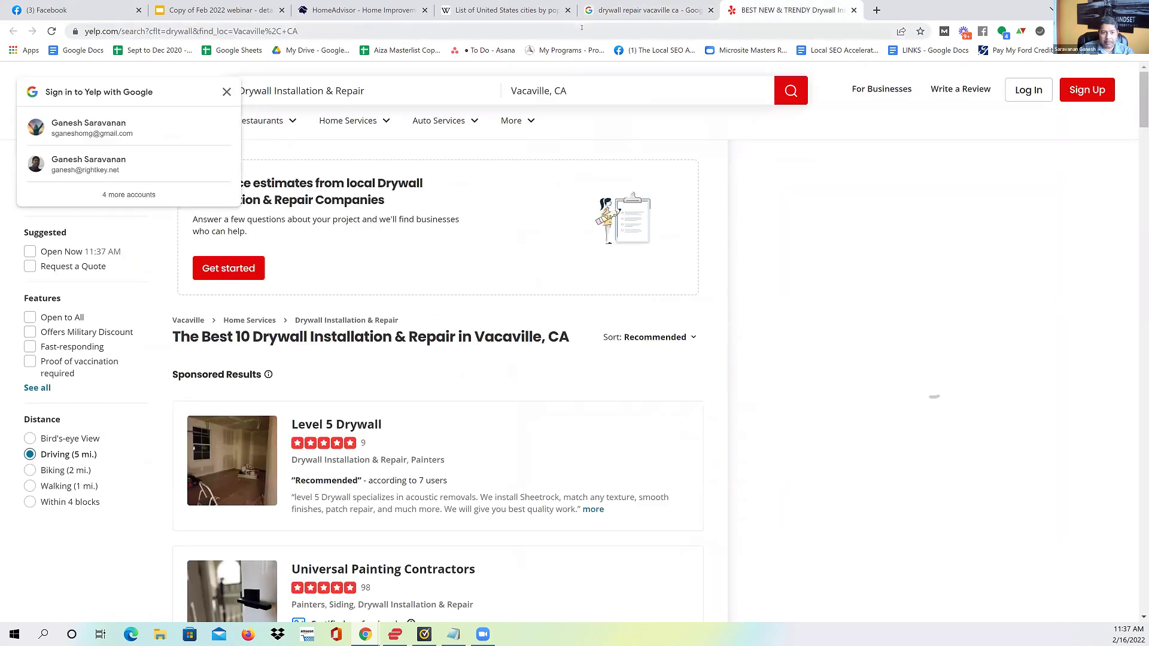
click(581, 27)
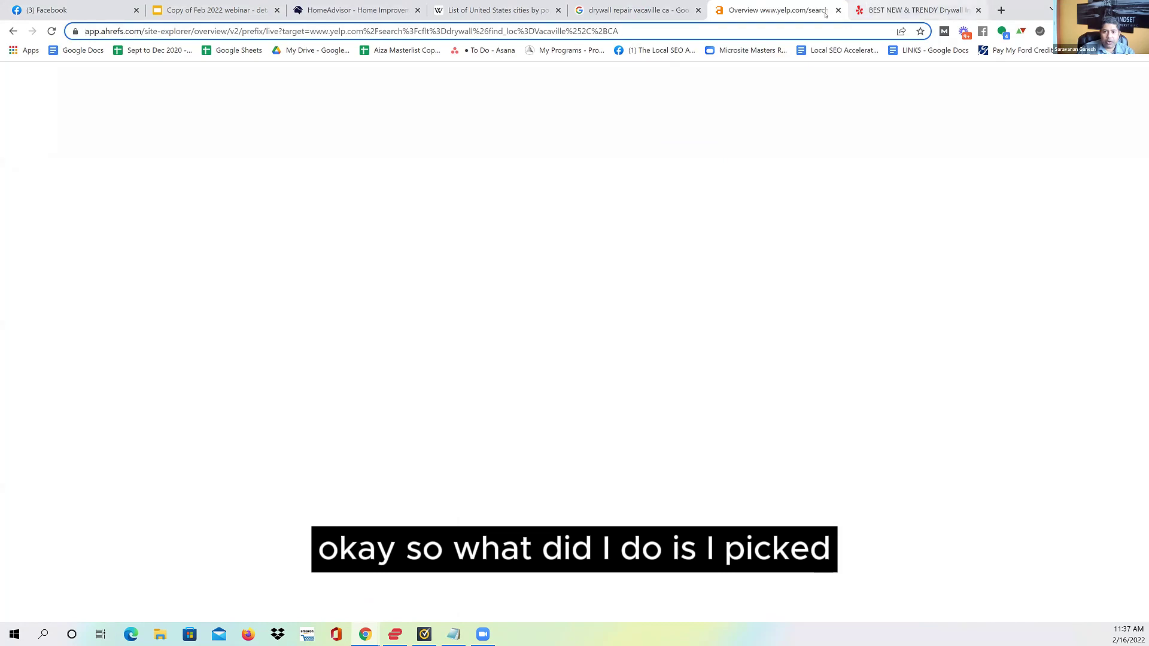
Highlight the Yelp page's URL and compare its Ahrefs backlink overview with its position in the Google results.
click(916, 9)
drag(299, 32, 85, 31)
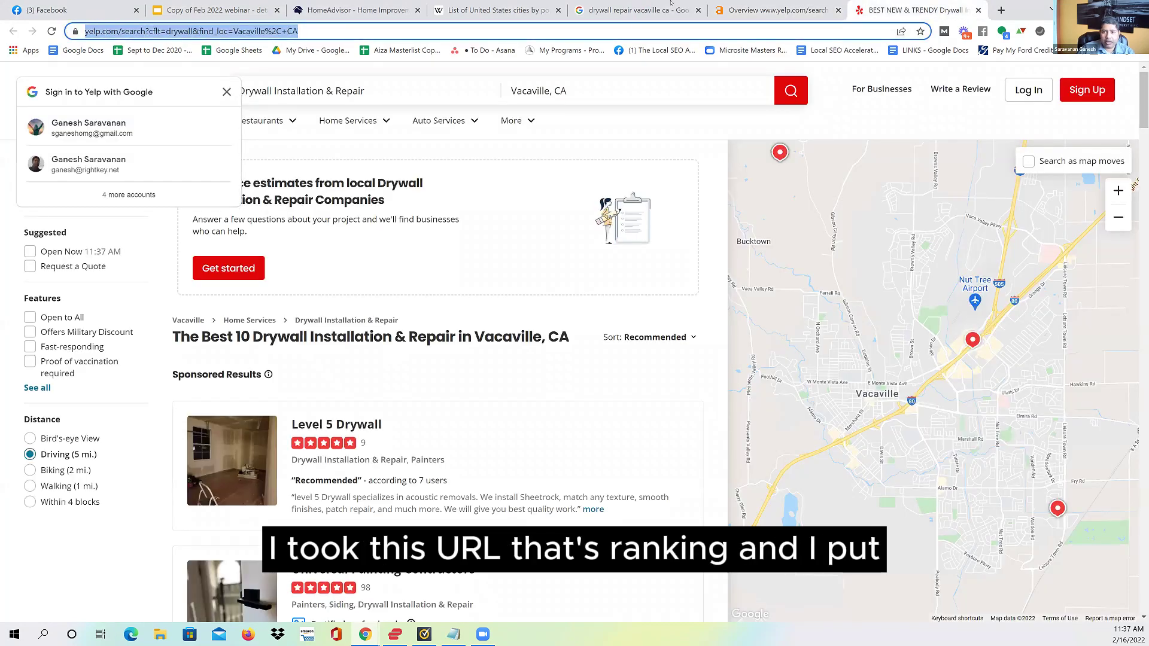
click(738, 5)
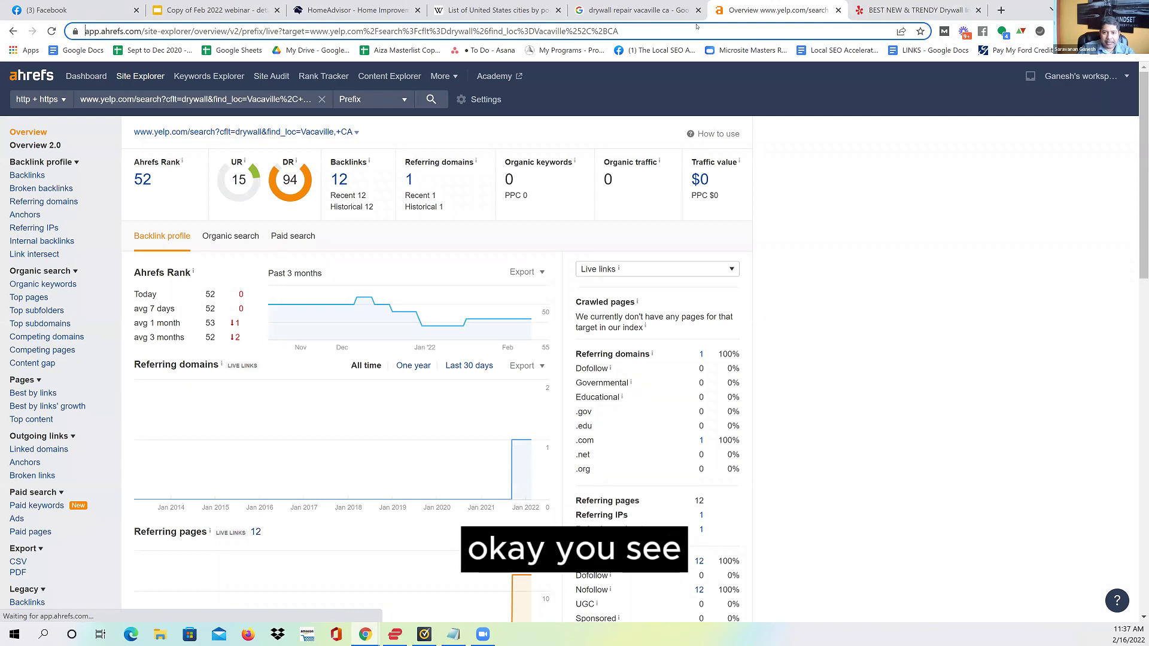
click(658, 10)
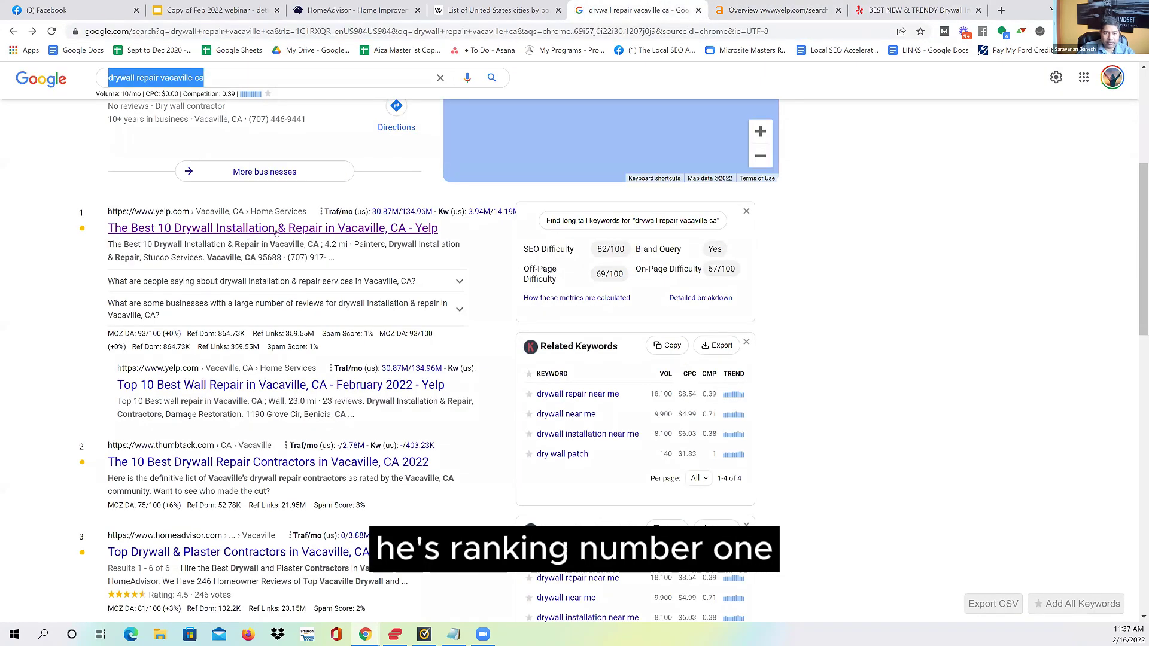
key(ctrl+Tab)
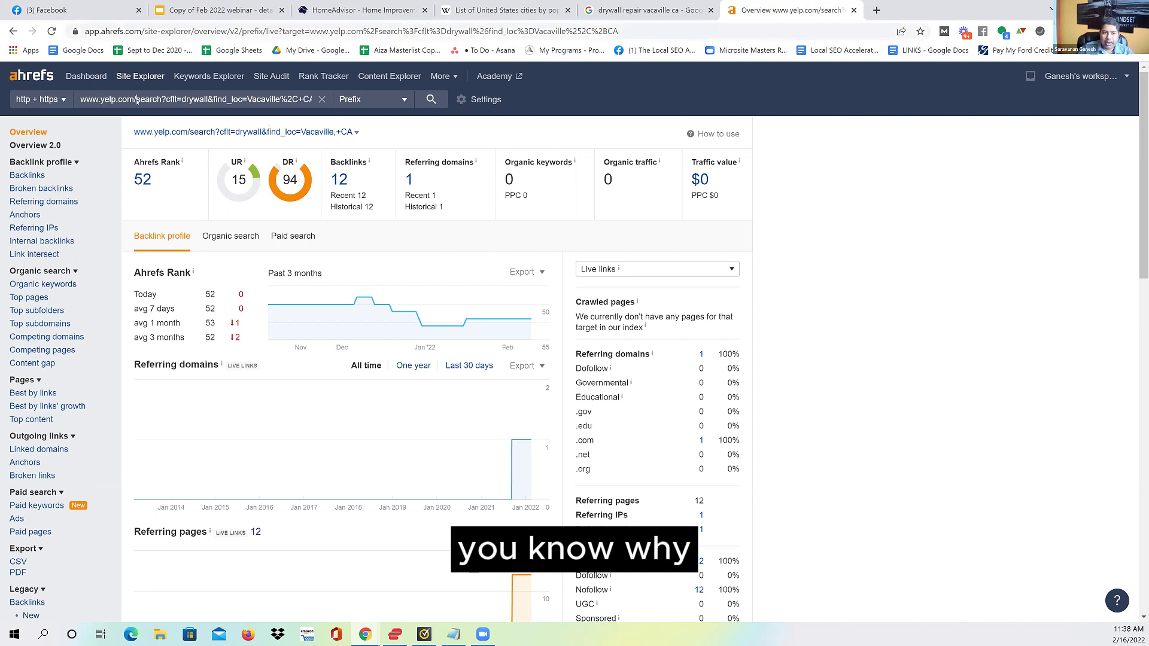
drag(135, 100, 387, 113)
key(BackSpace)
key(Return)
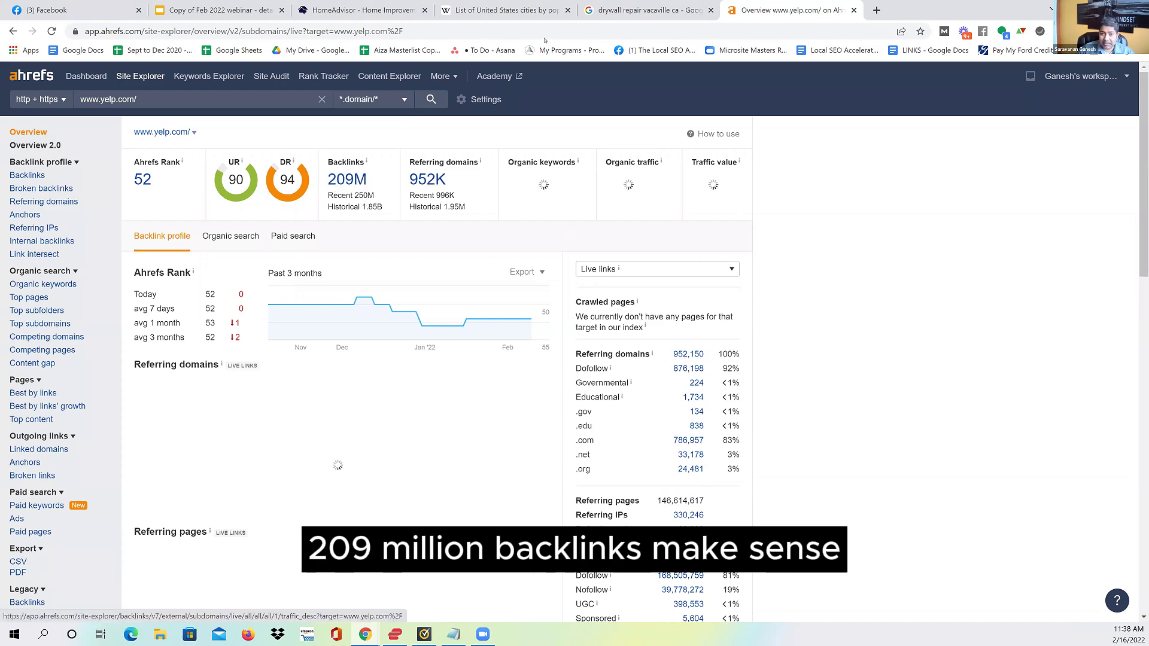
Open the Thumbtack result "The 10 Best Drywall Repair Contractors in Vacaville, CA 2022" in a new tab and copy its URL.
click(616, 10)
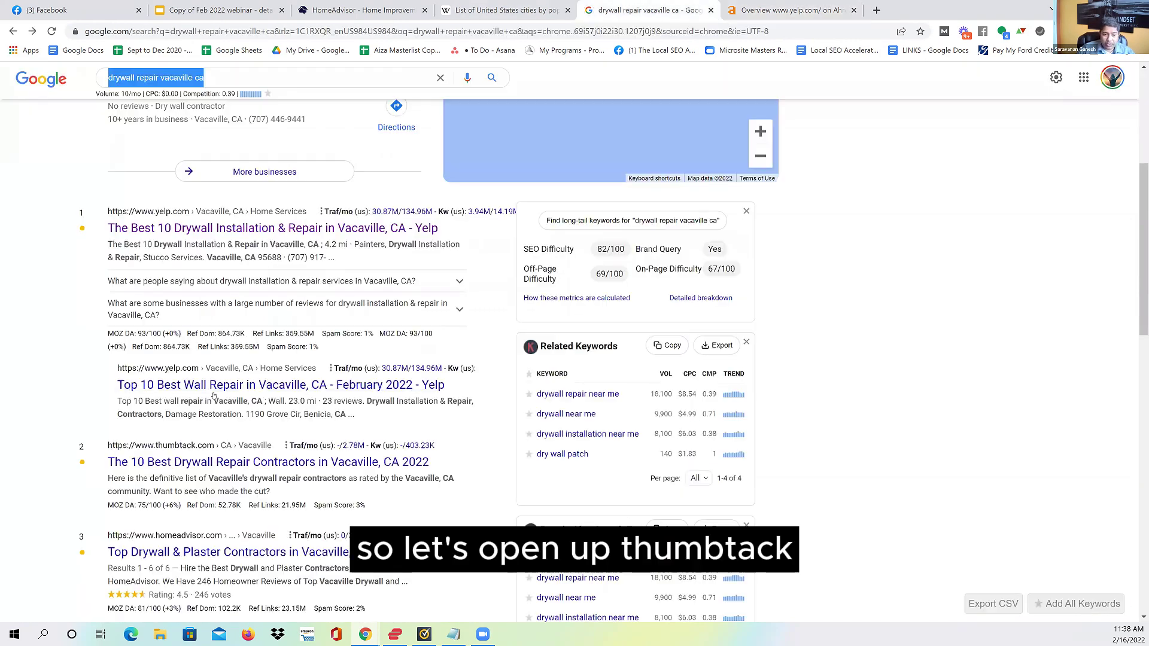
right_click(250, 460)
click(282, 467)
click(777, 10)
click(328, 37)
key(ctrl+c)
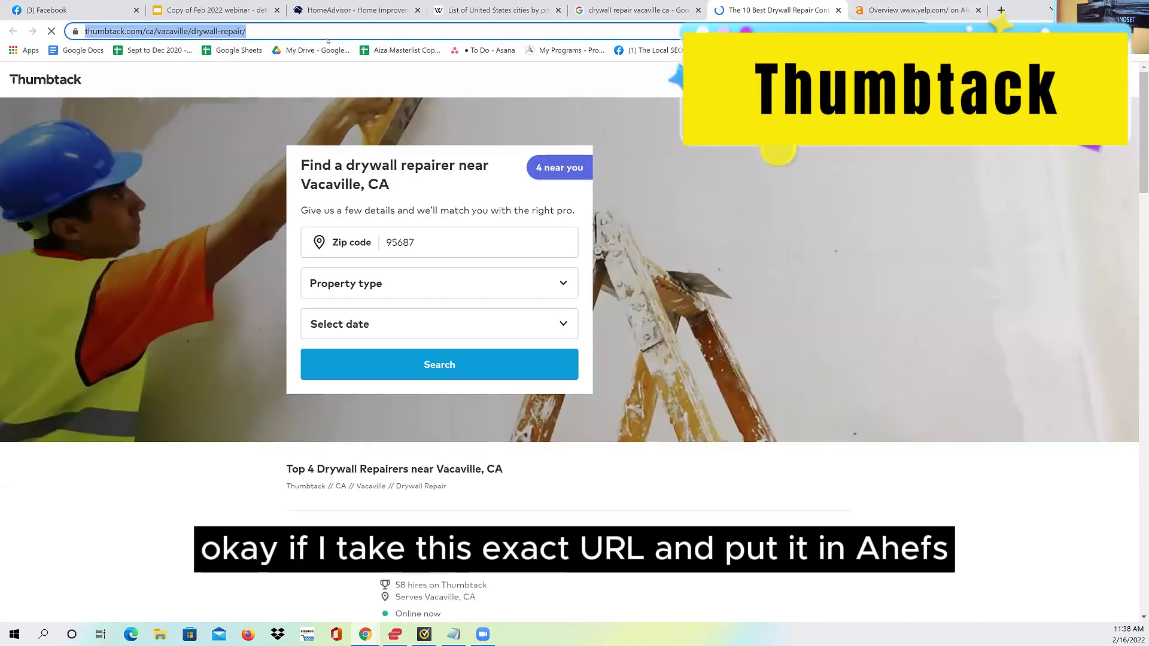
click(649, 6)
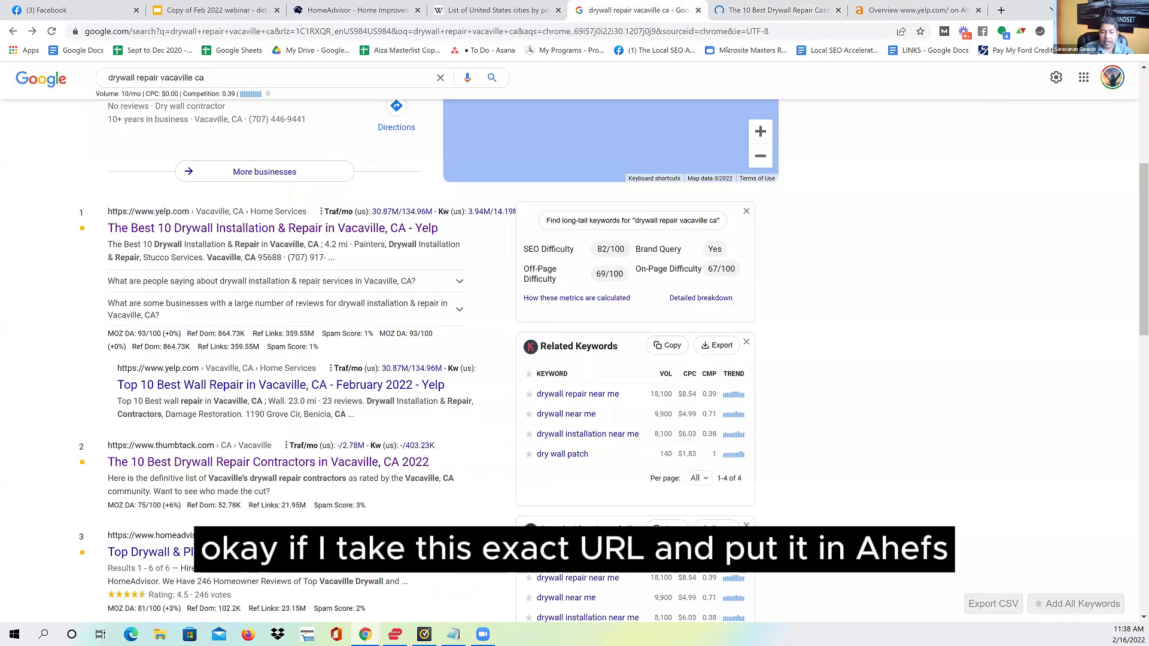
click(916, 10)
key(ctrl+v)
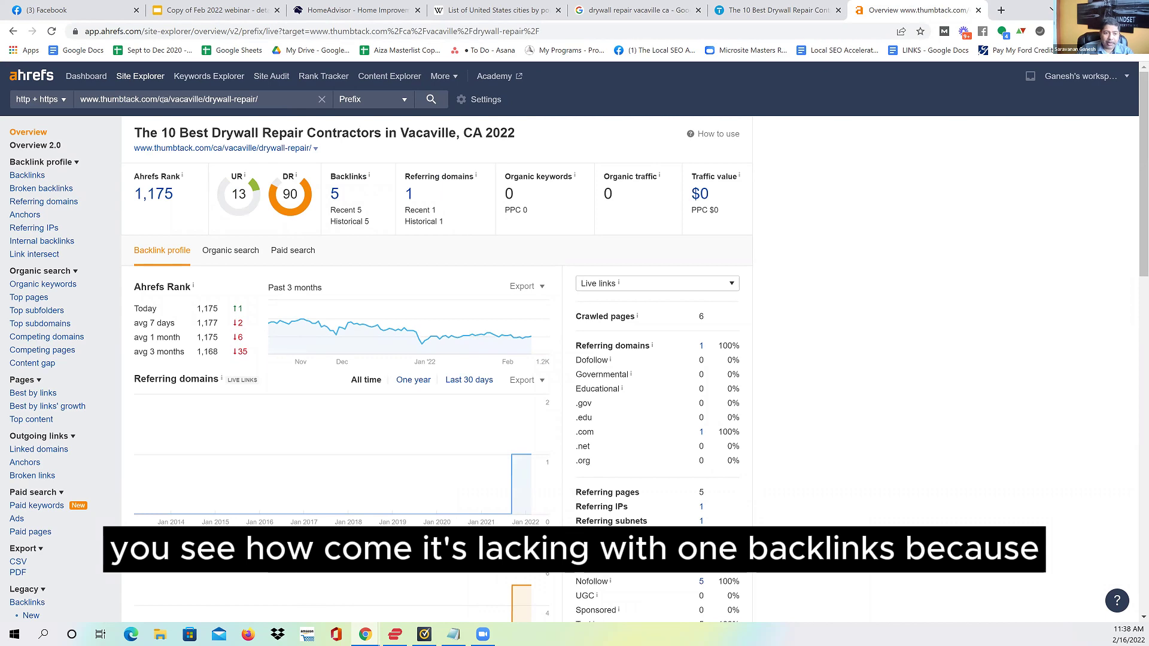
click(315, 148)
click(390, 225)
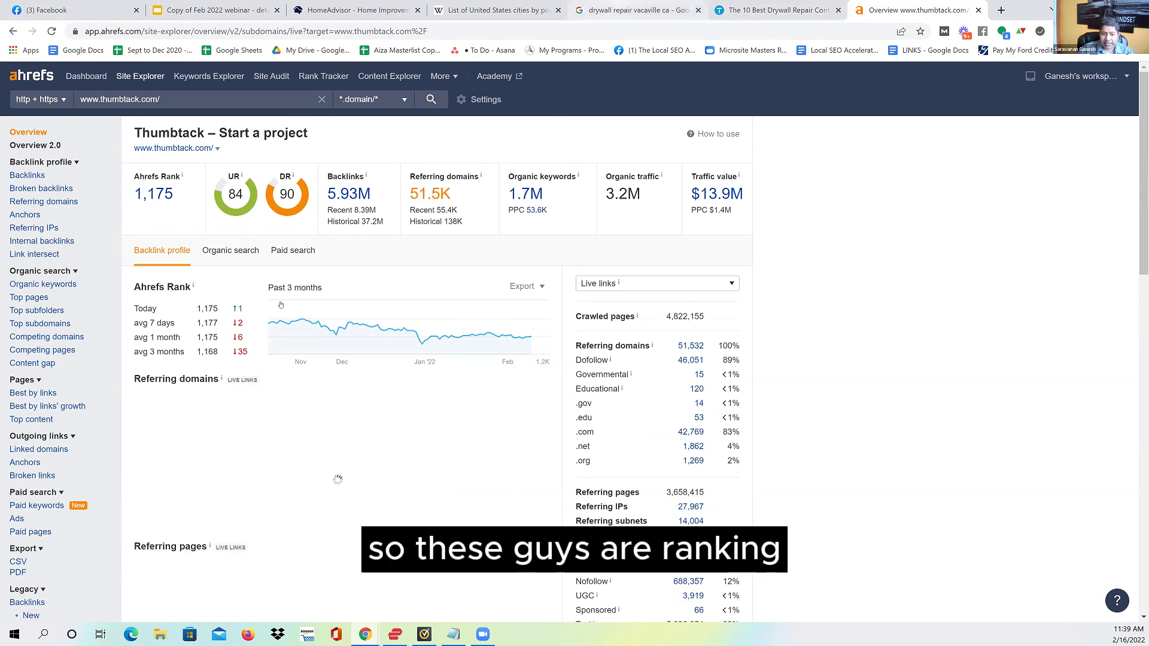
Go back to the Google drywall repair results and review the directory rankings and the local business listings.
key(ctrl+5)
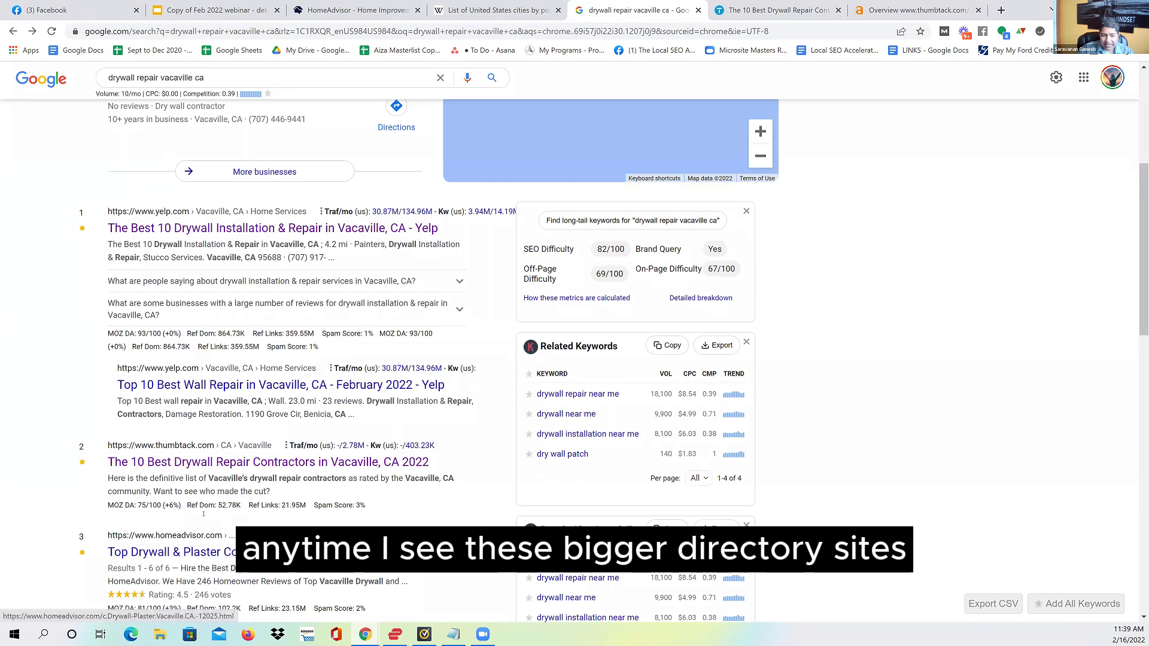
scroll(204, 514, down, 2)
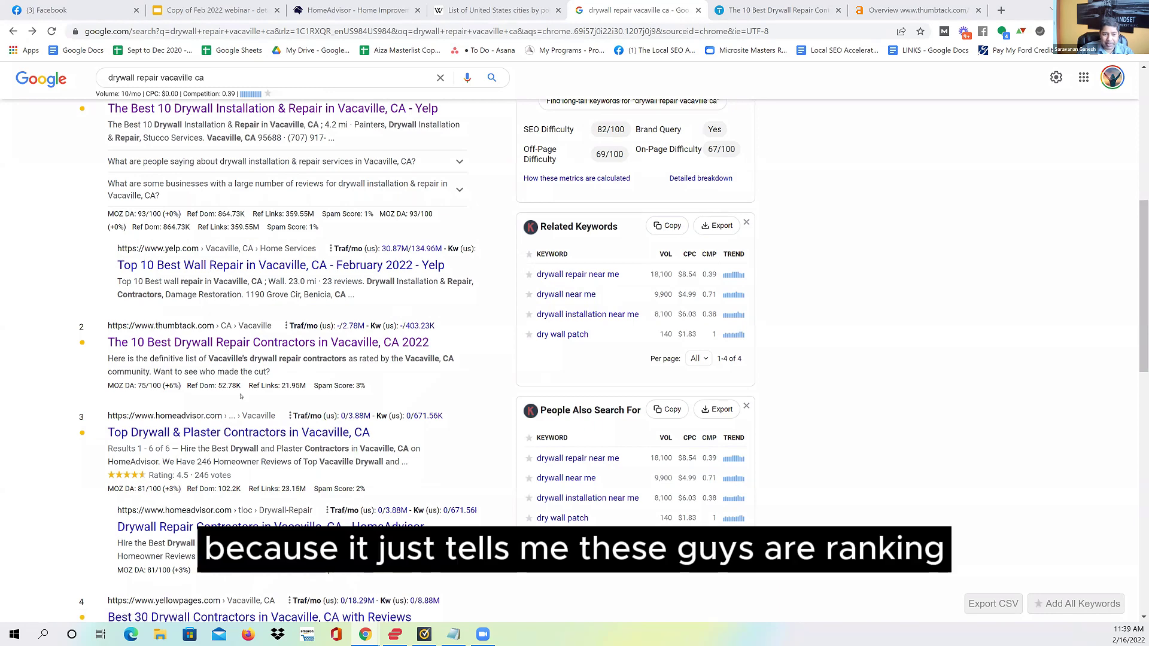
scroll(242, 396, up, 3)
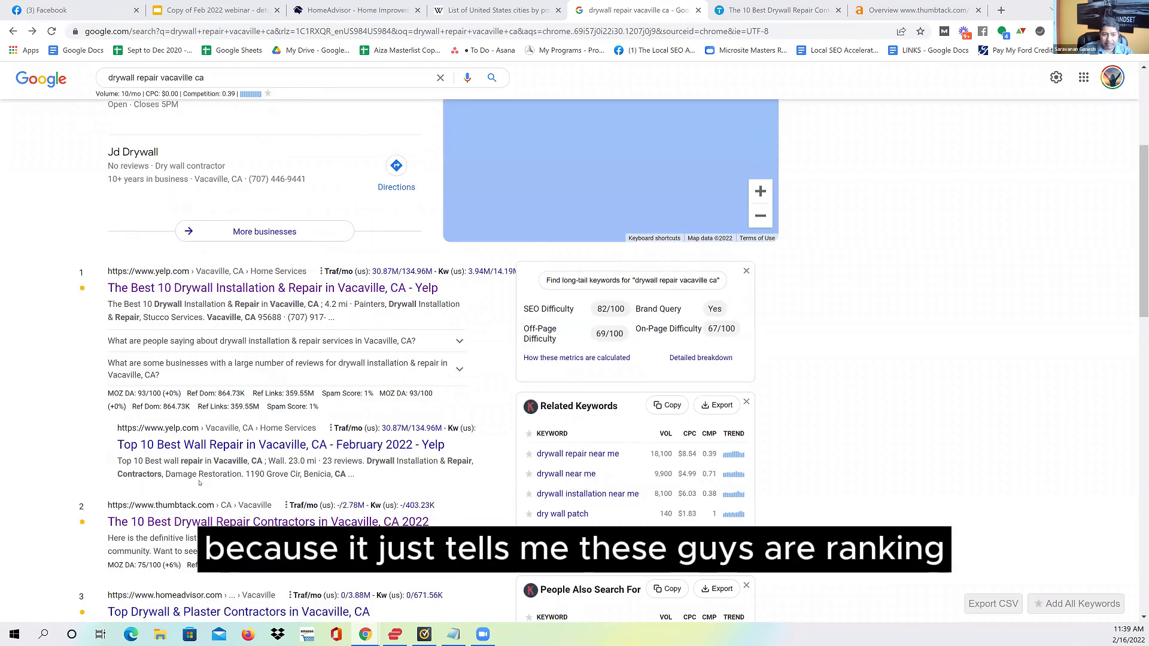
scroll(231, 316, up, 2)
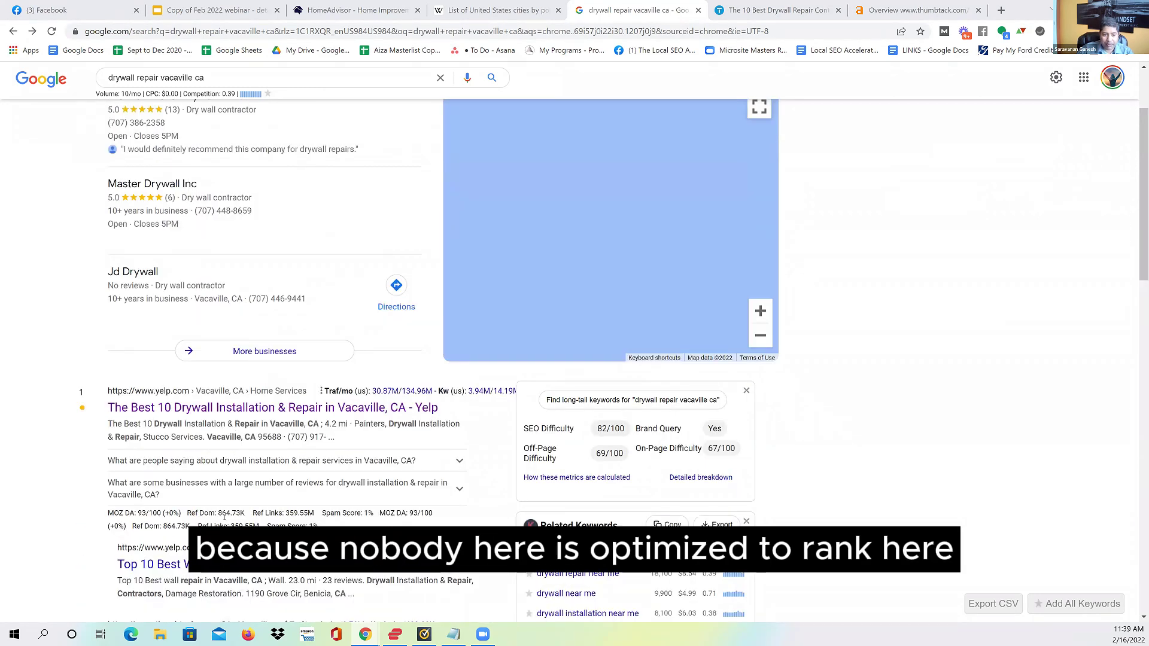
scroll(224, 517, down, 3)
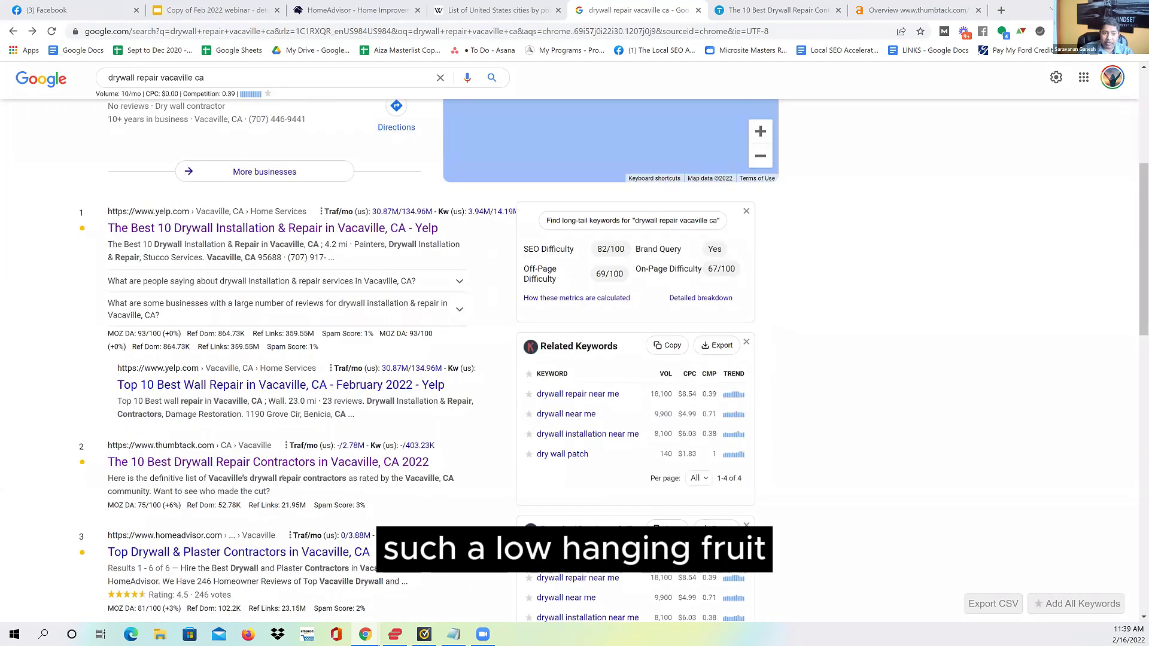
scroll(271, 352, up, 4)
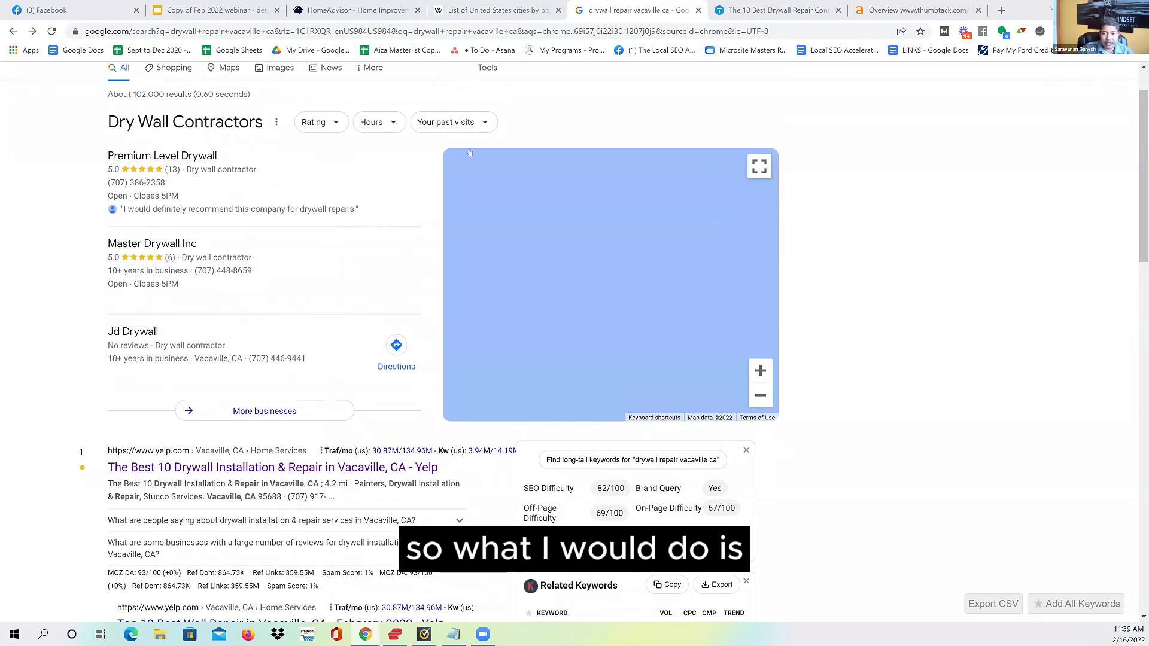
Search Google for "google keyword planner" and open Keyword Planner under the Rightkey Solutions Google Ads account.
click(391, 38)
text(google ke)
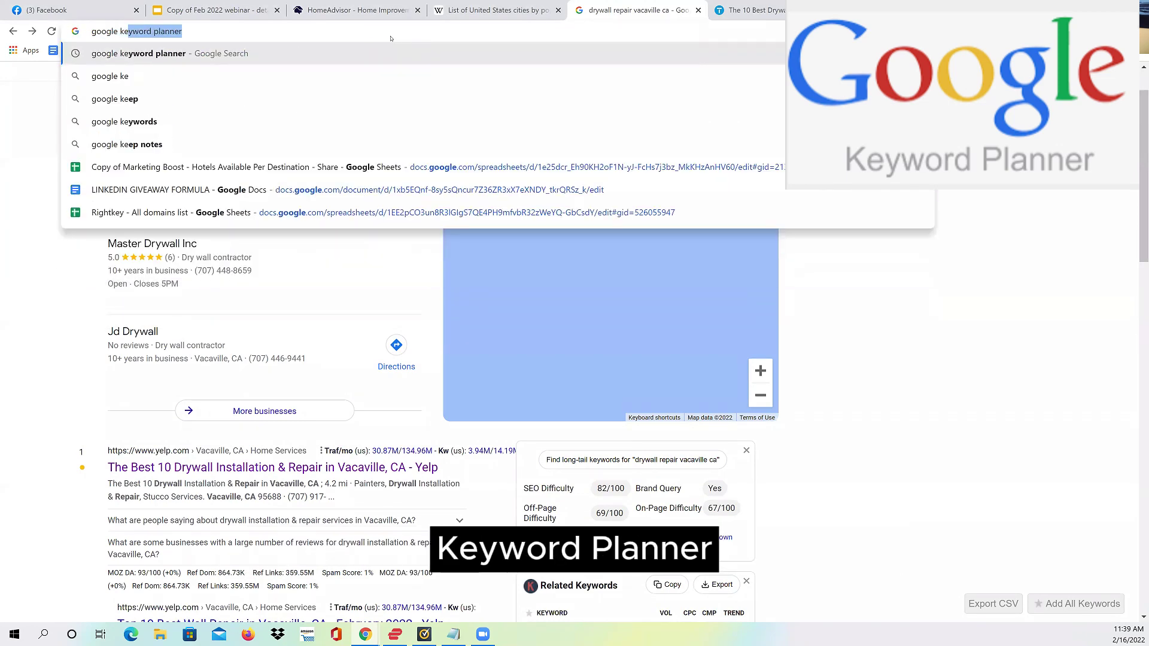
key(Return)
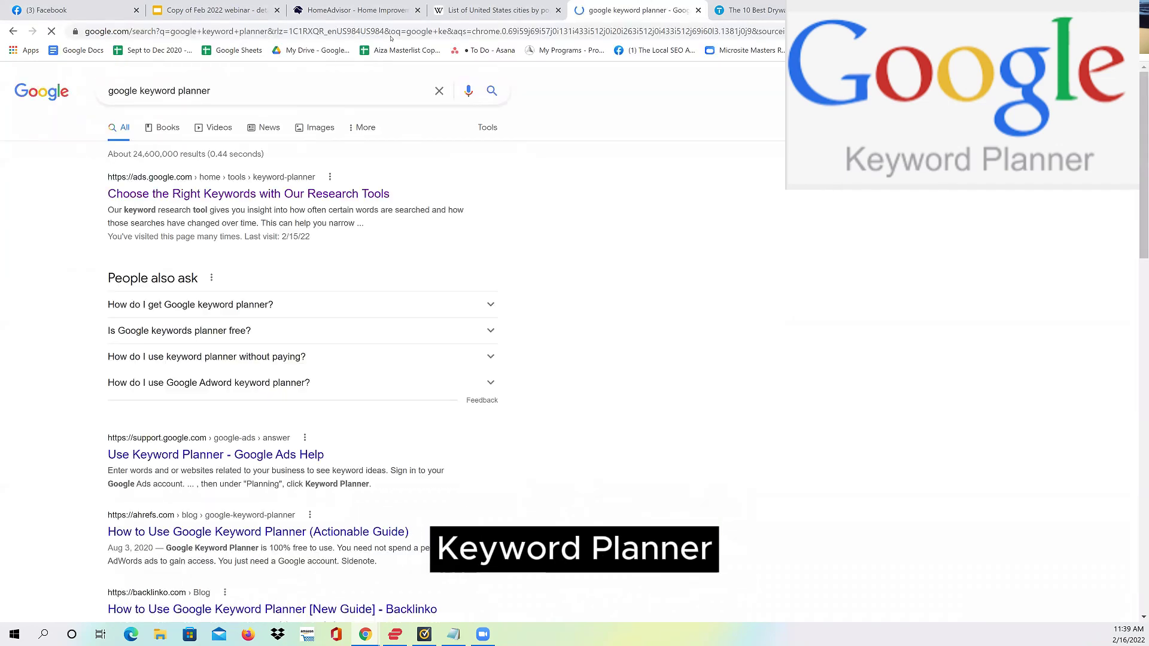
click(310, 193)
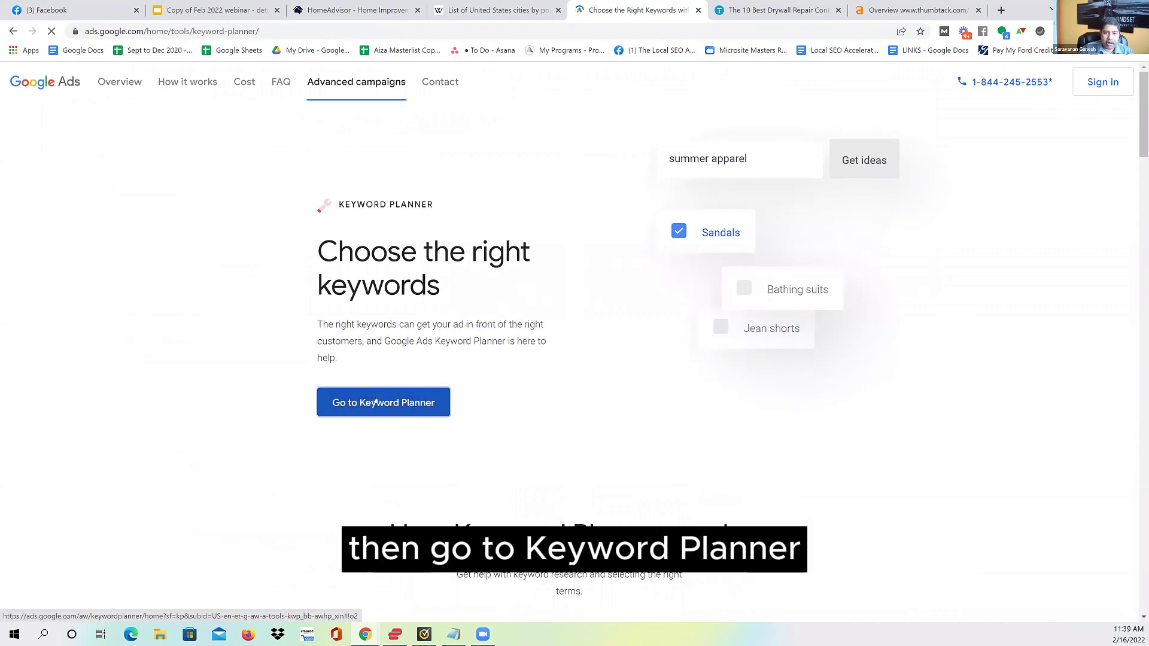
click(371, 400)
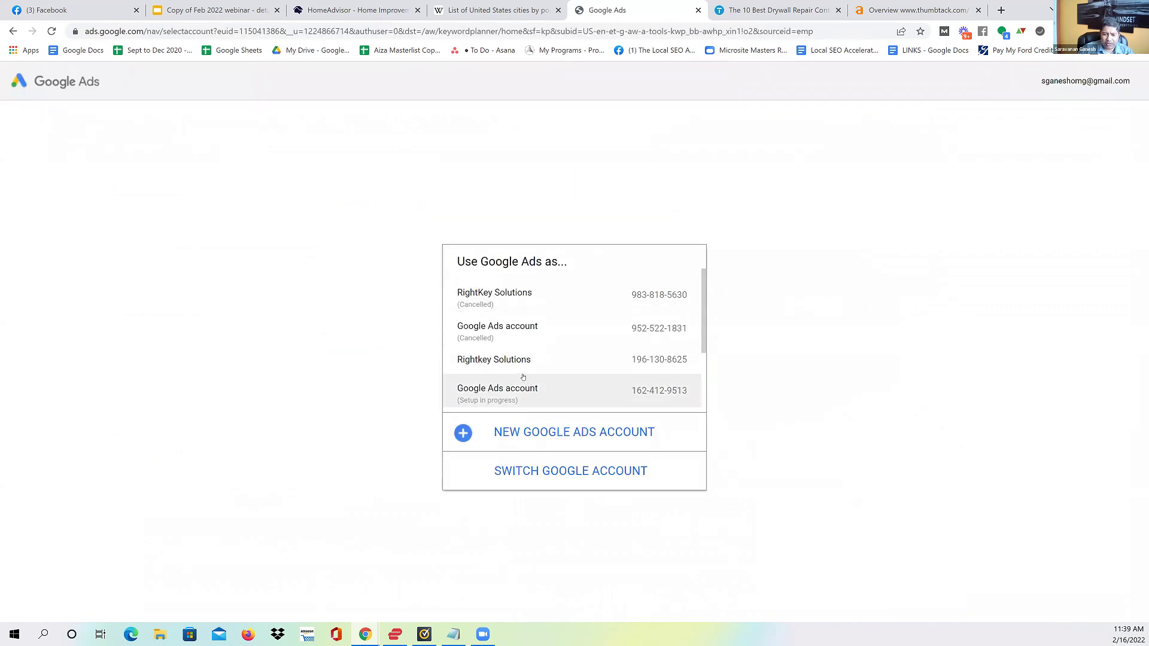
click(511, 329)
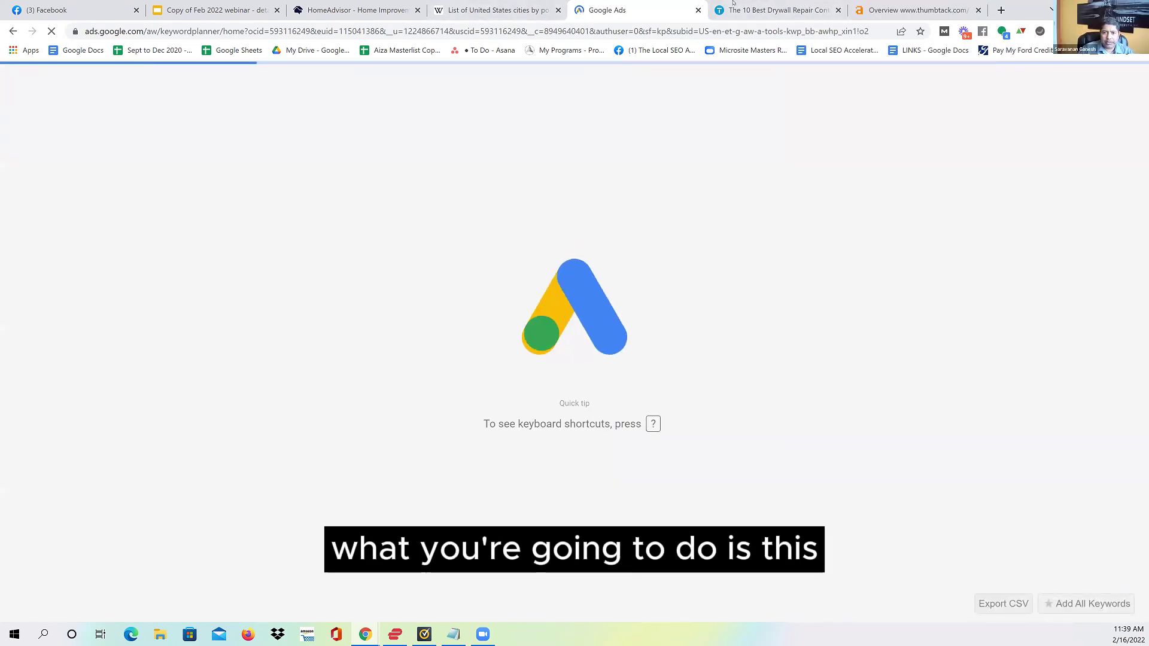
click(741, 6)
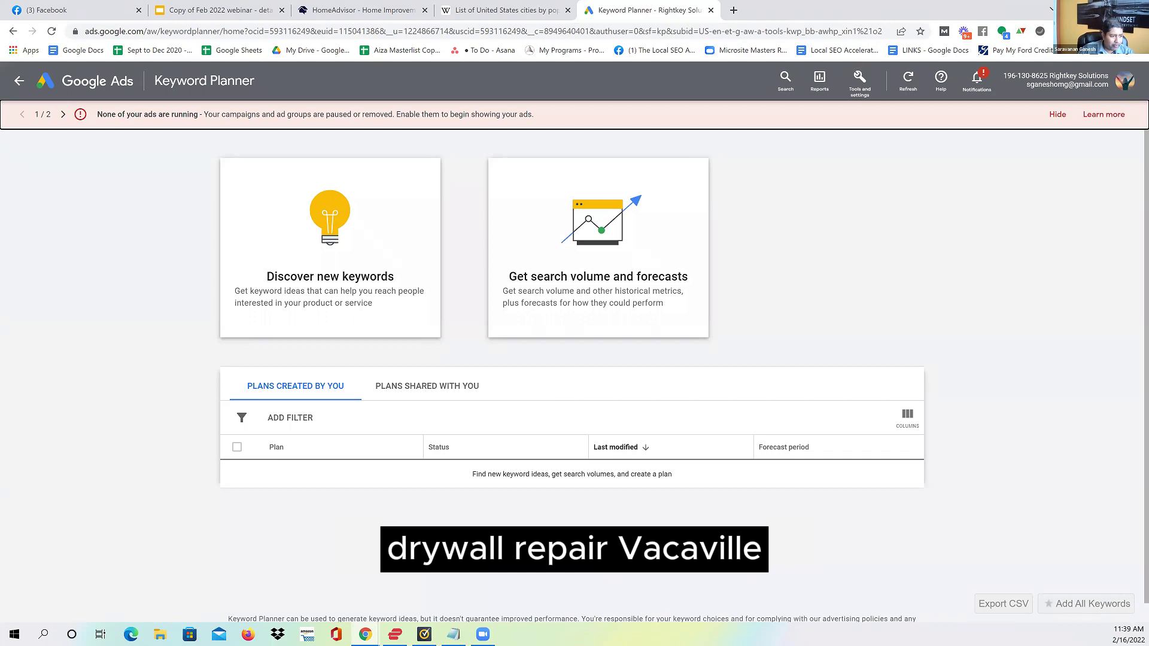
Discover new keywords for "drywall repair" with the target location set to Vacaville, California, United States.
click(333, 265)
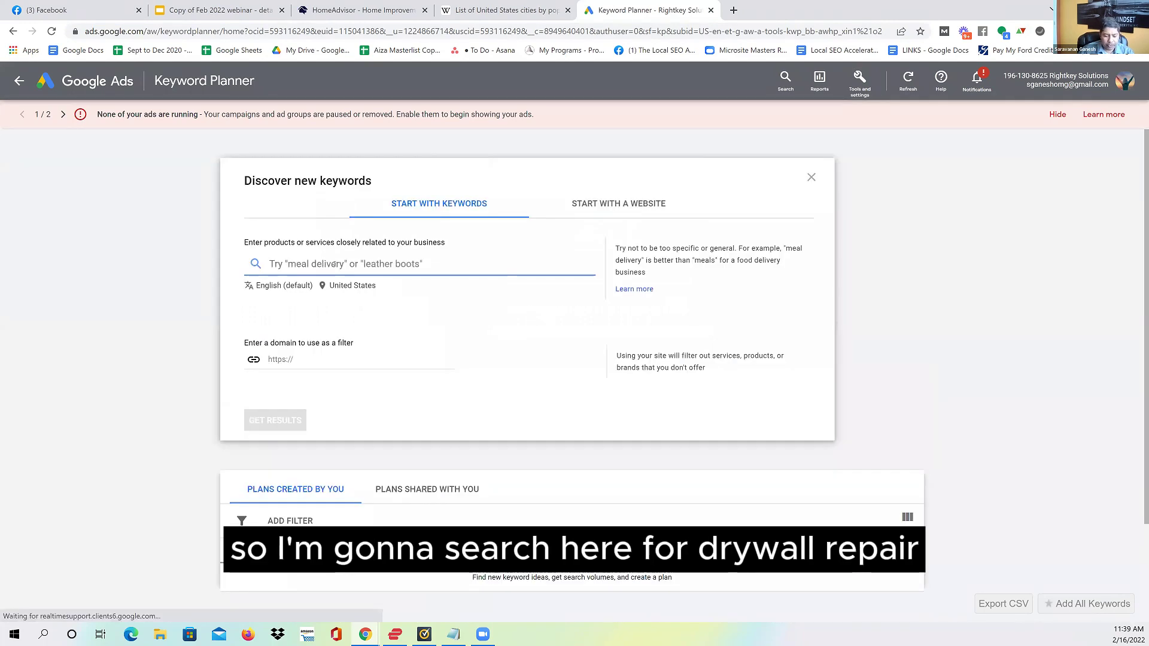
text(drywall repair)
click(350, 285)
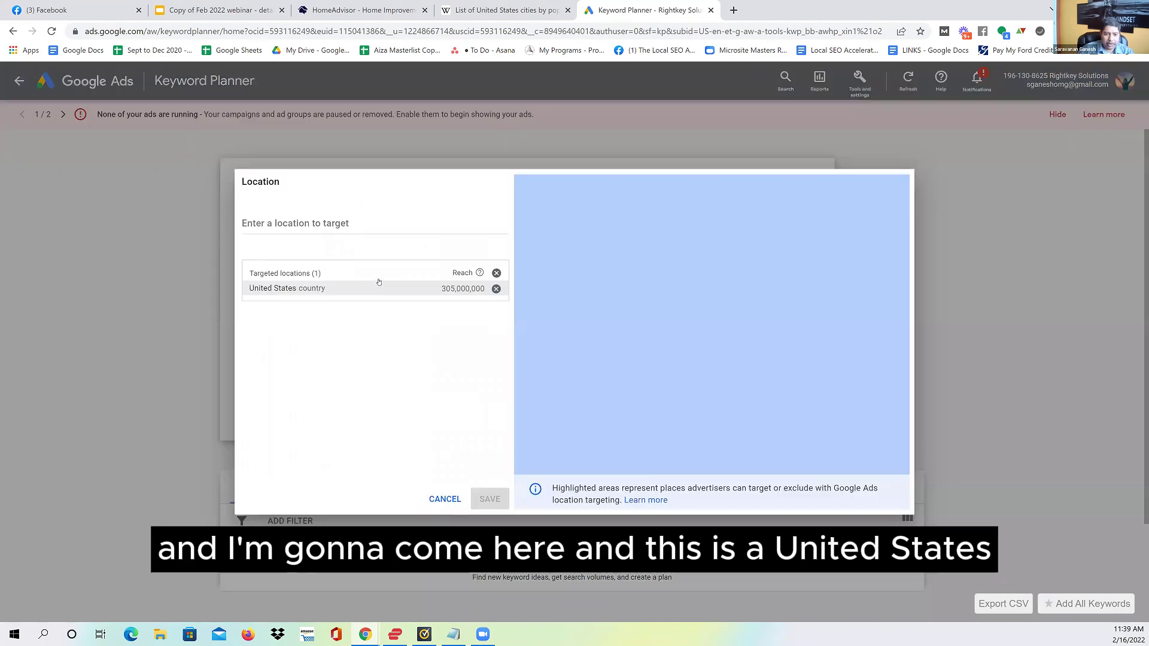
click(379, 226)
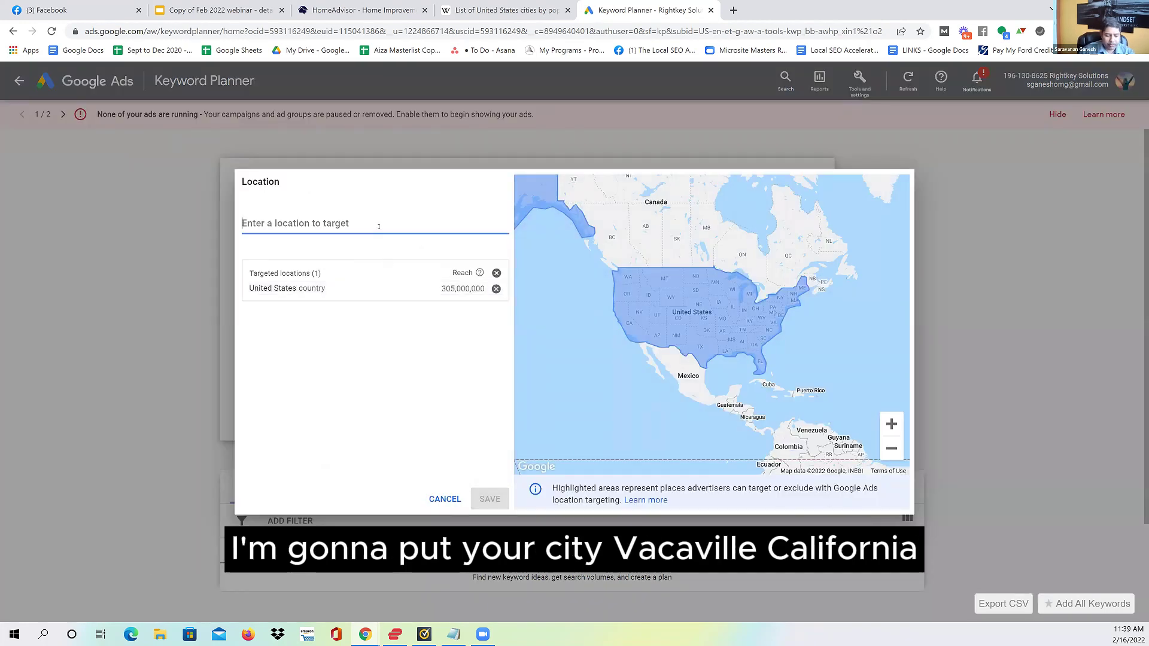
text(vaca)
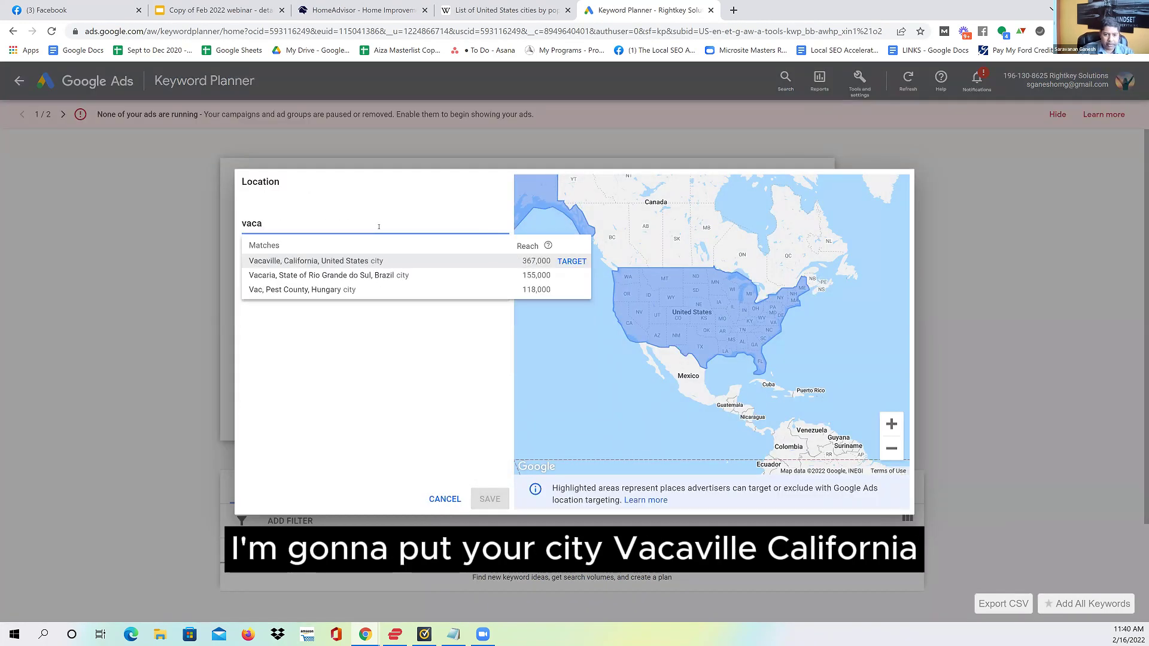
click(572, 261)
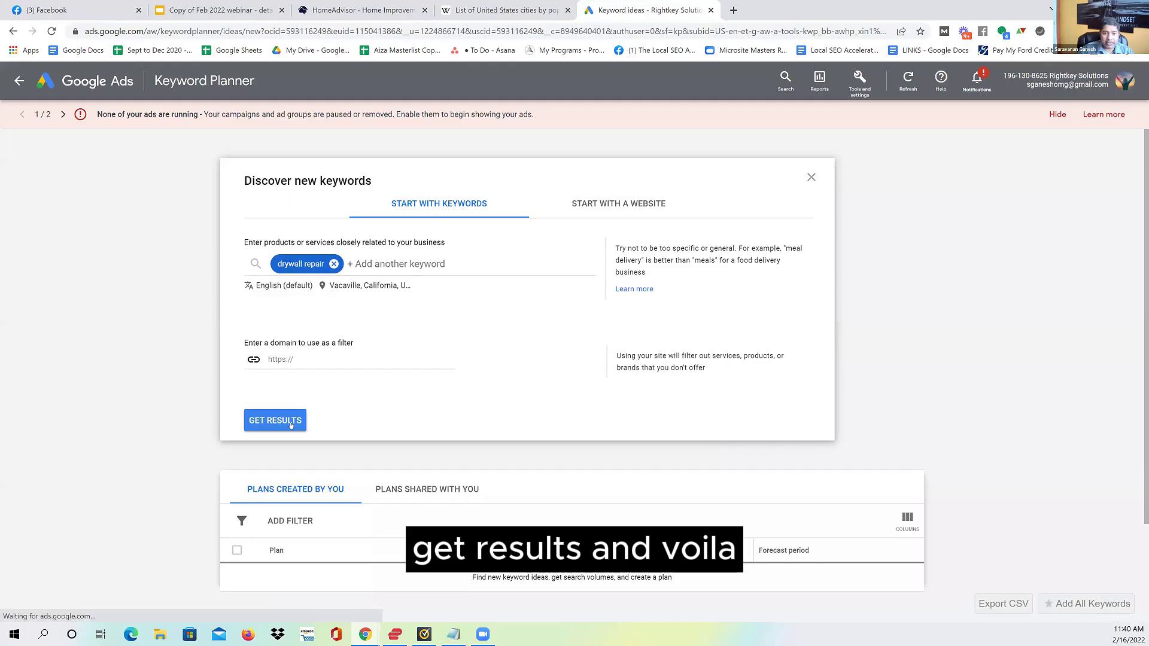
click(276, 418)
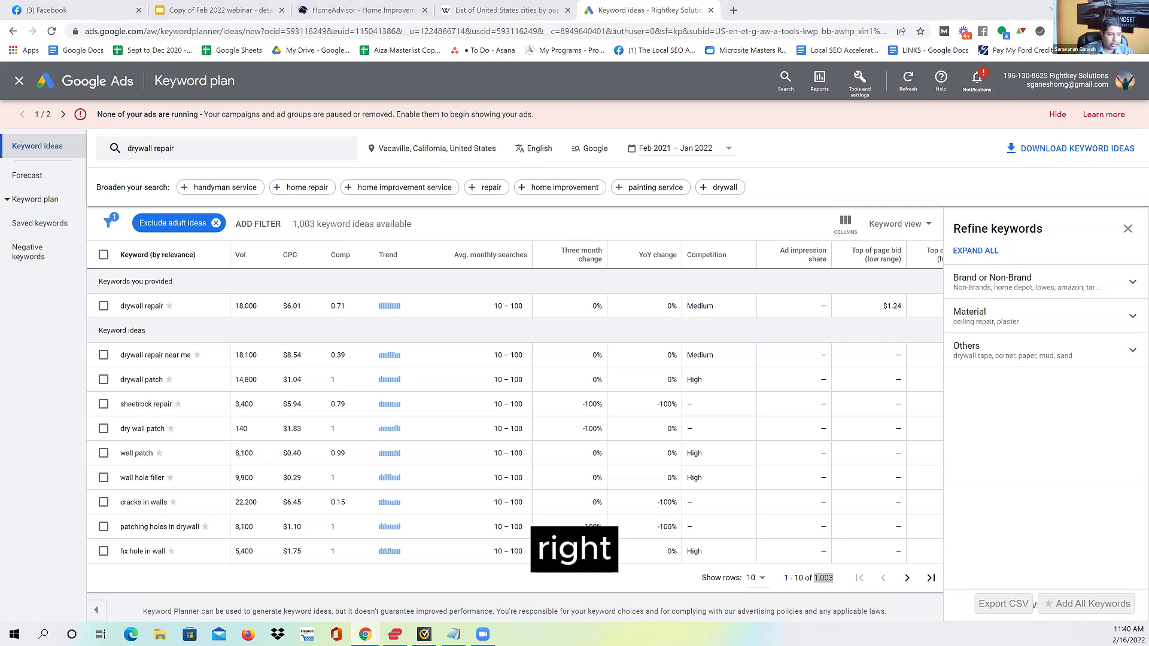
Search Google in a new tab for "drywall repair vacaville ca" and review the search phrase and local business listings.
click(733, 11)
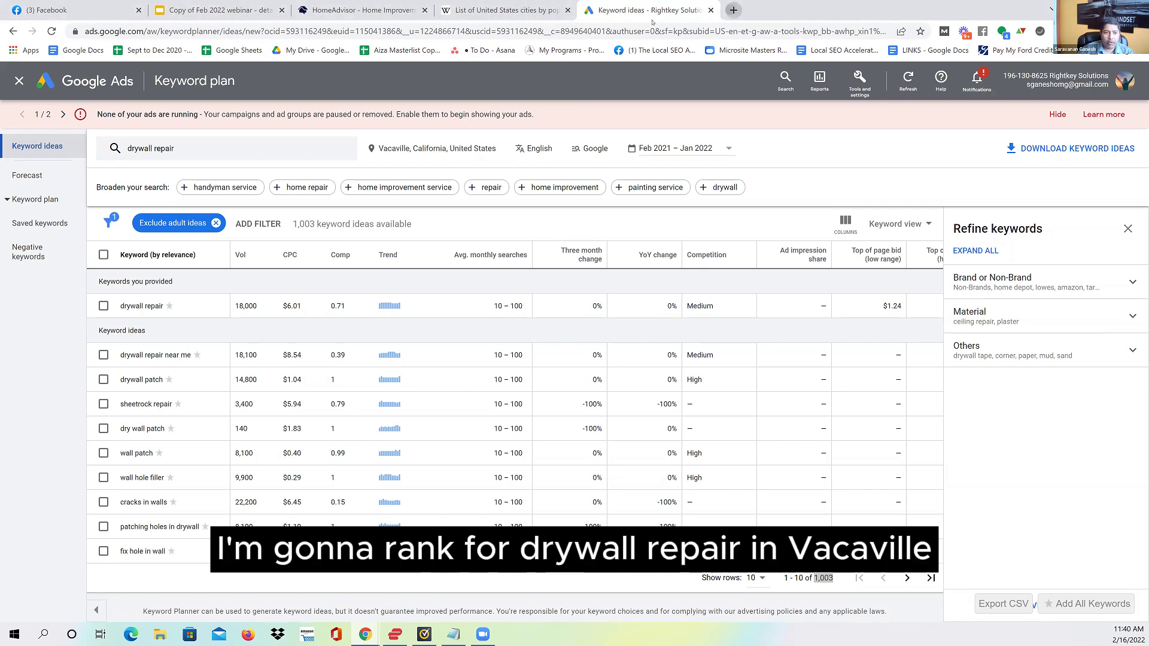
text(drywall repair vacaville ca)
key(Return)
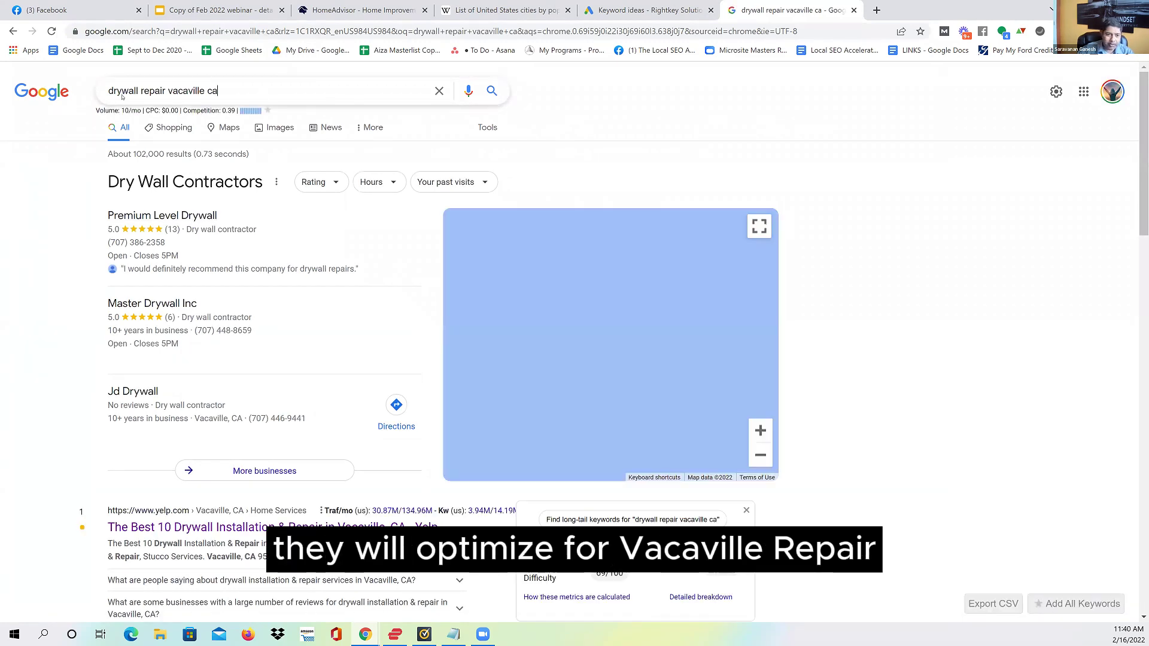
drag(262, 97, 74, 97)
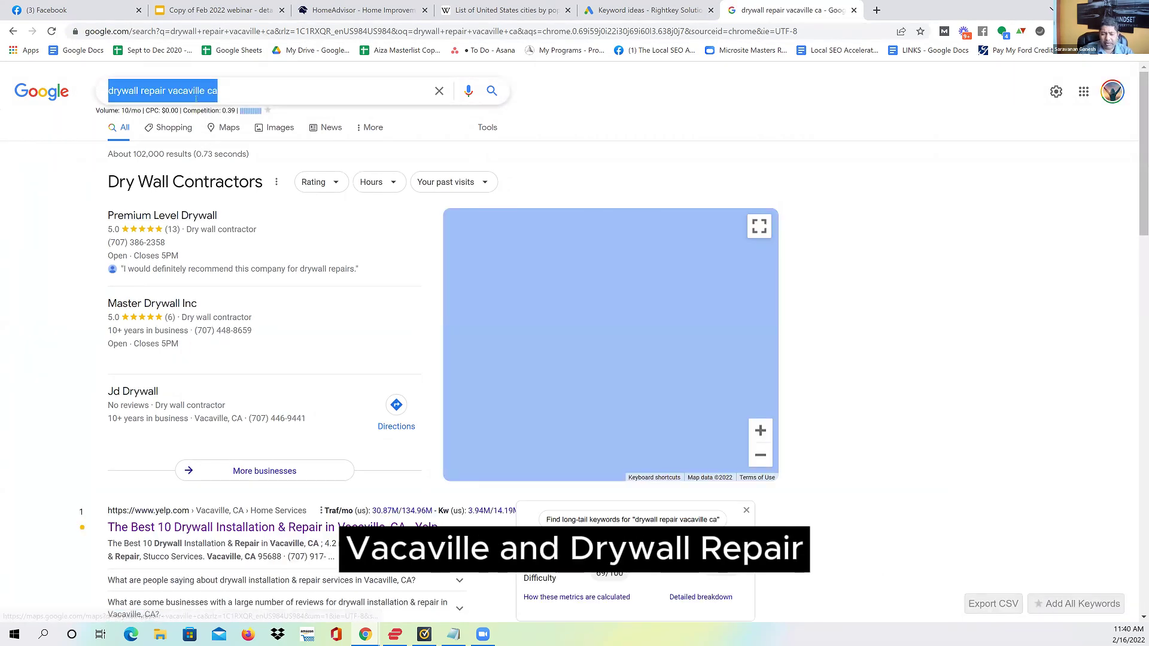
scroll(280, 208, down, 4)
scroll(280, 208, up, 4)
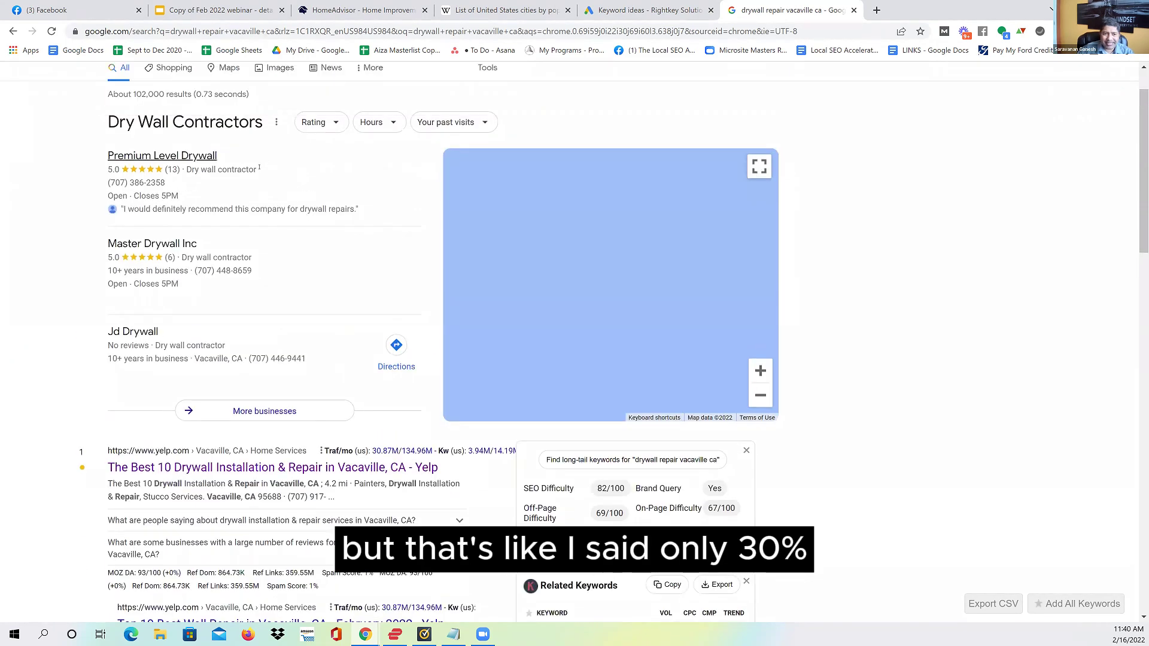
click(231, 94)
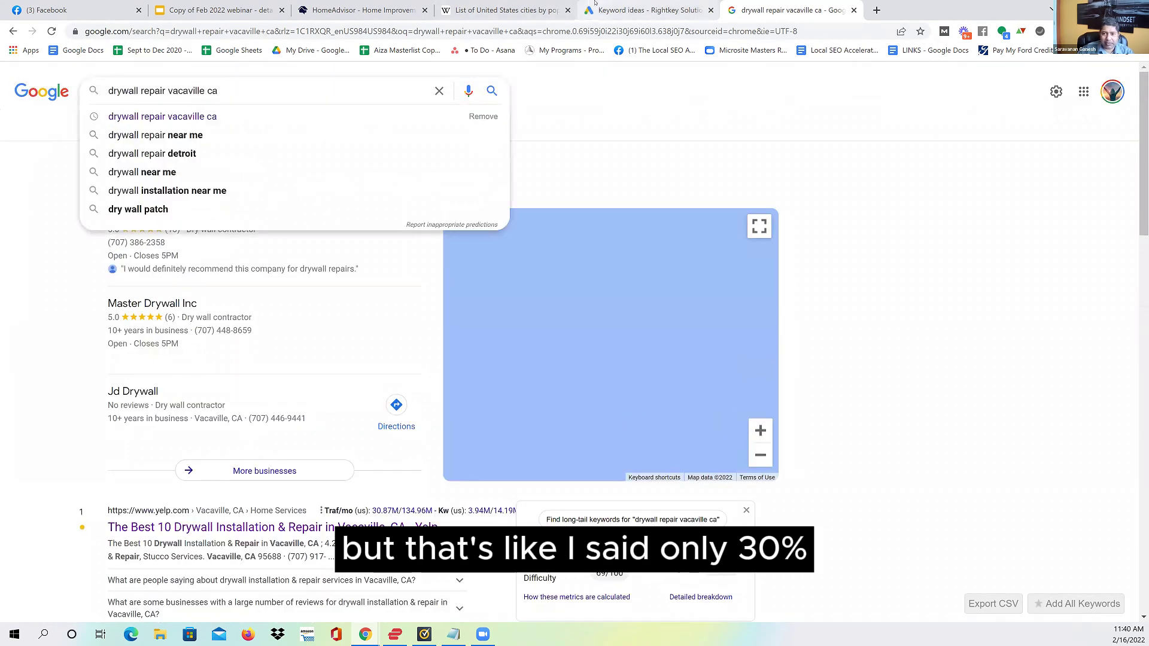
Return to Keyword Planner and examine the related drywall repair terms on the first page of keyword ideas.
click(646, 10)
drag(145, 379, 147, 406)
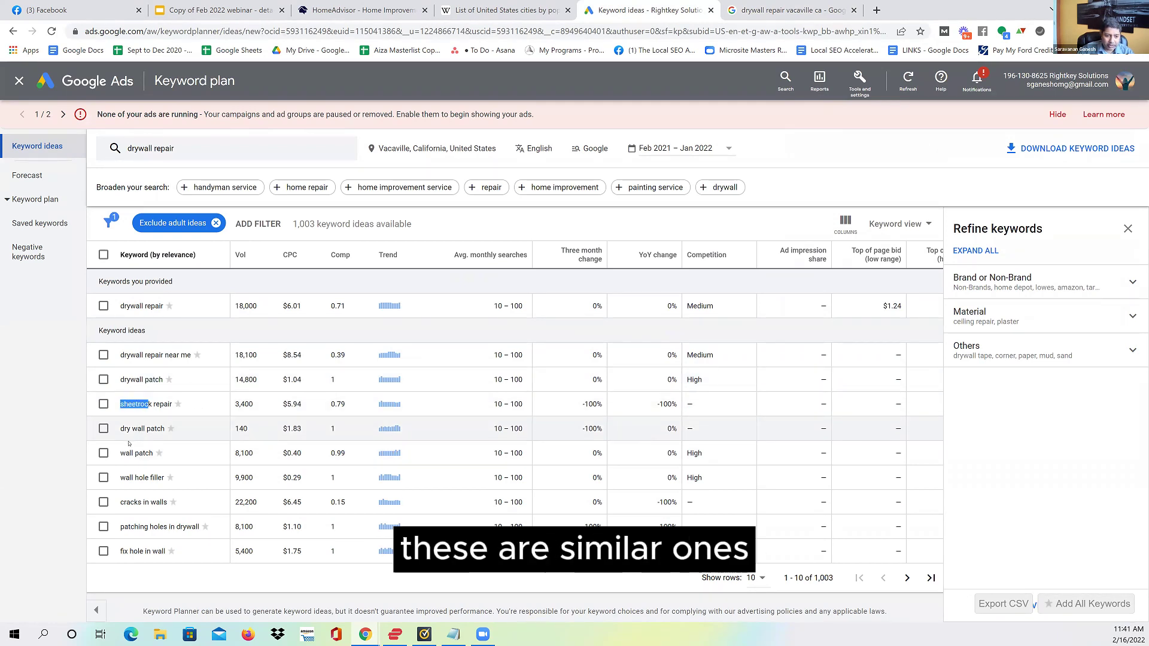
drag(135, 477, 162, 479)
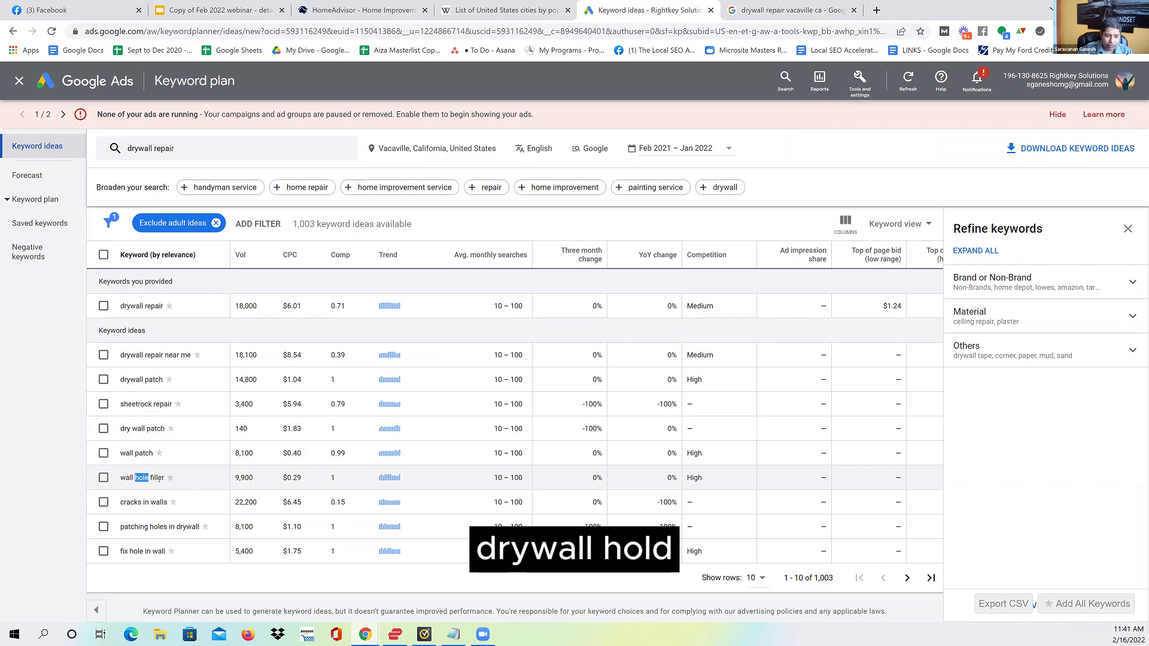
click(131, 506)
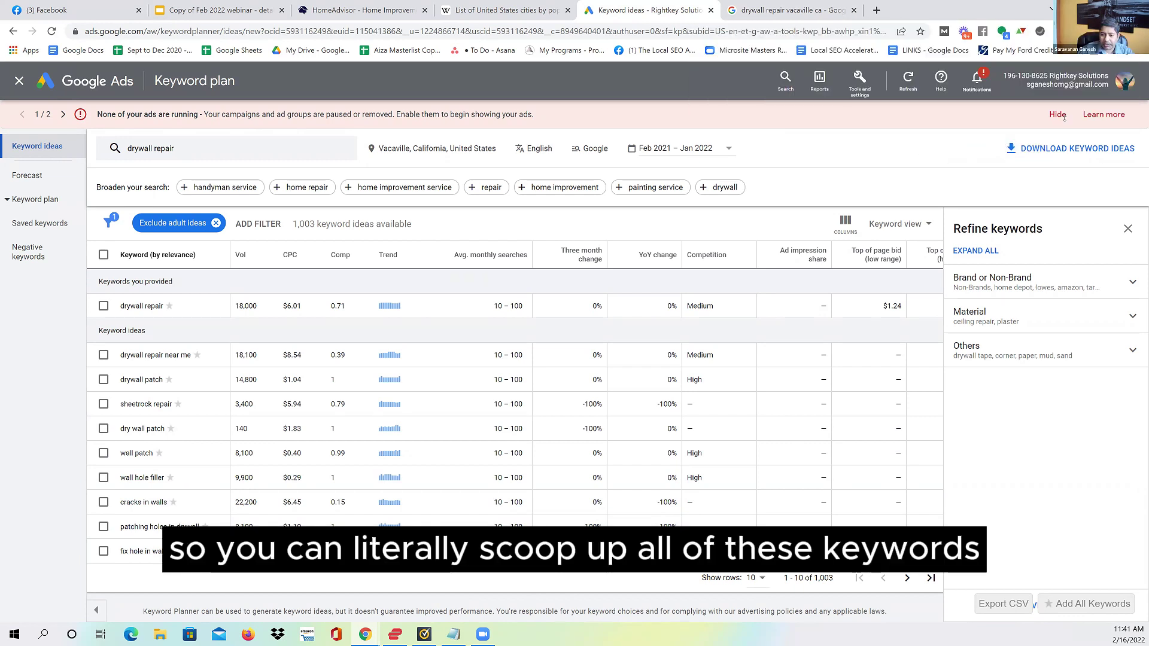
Review the second and third pages of drywall repair keyword ideas, and bring up the list's download formats.
click(907, 579)
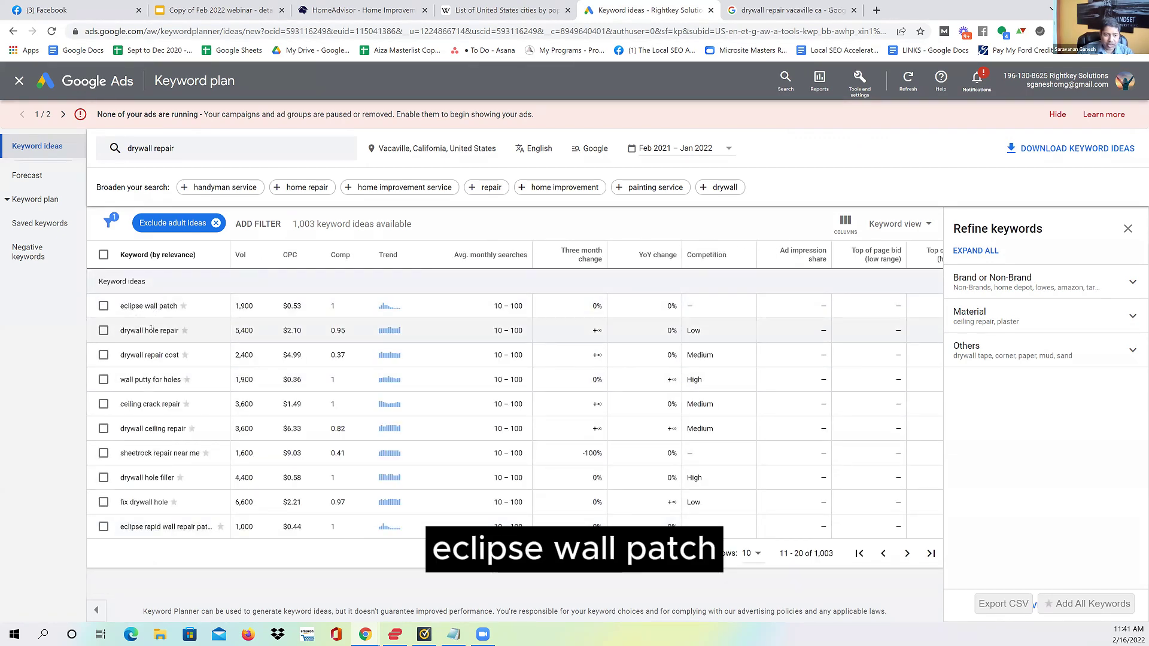
drag(131, 379, 163, 407)
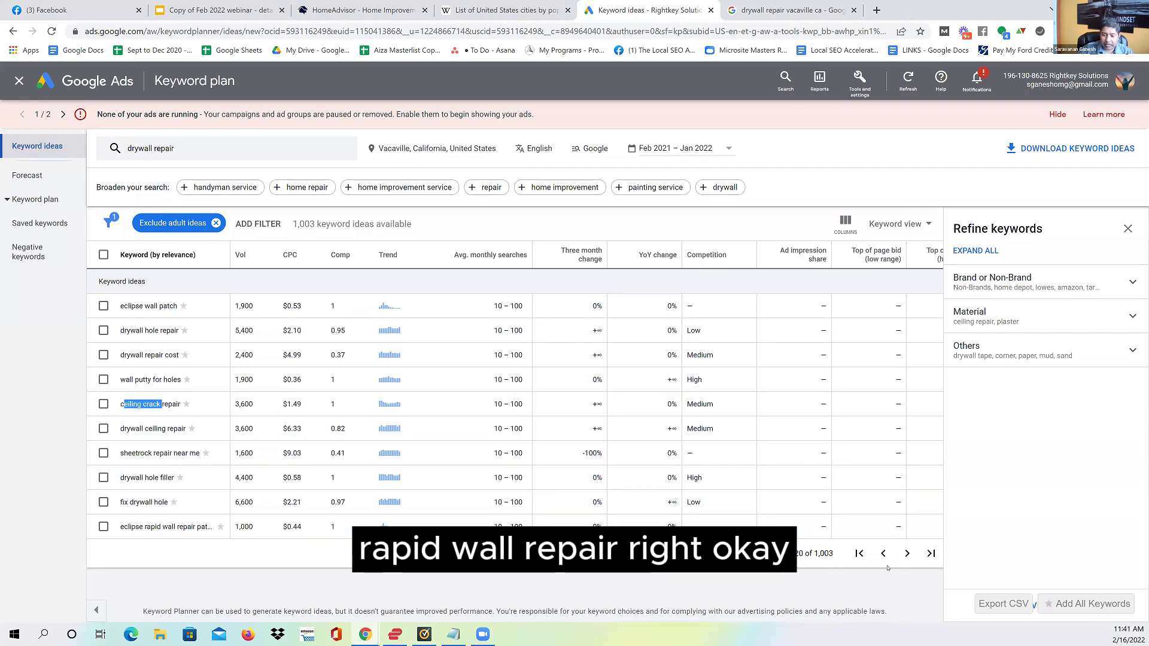
click(908, 554)
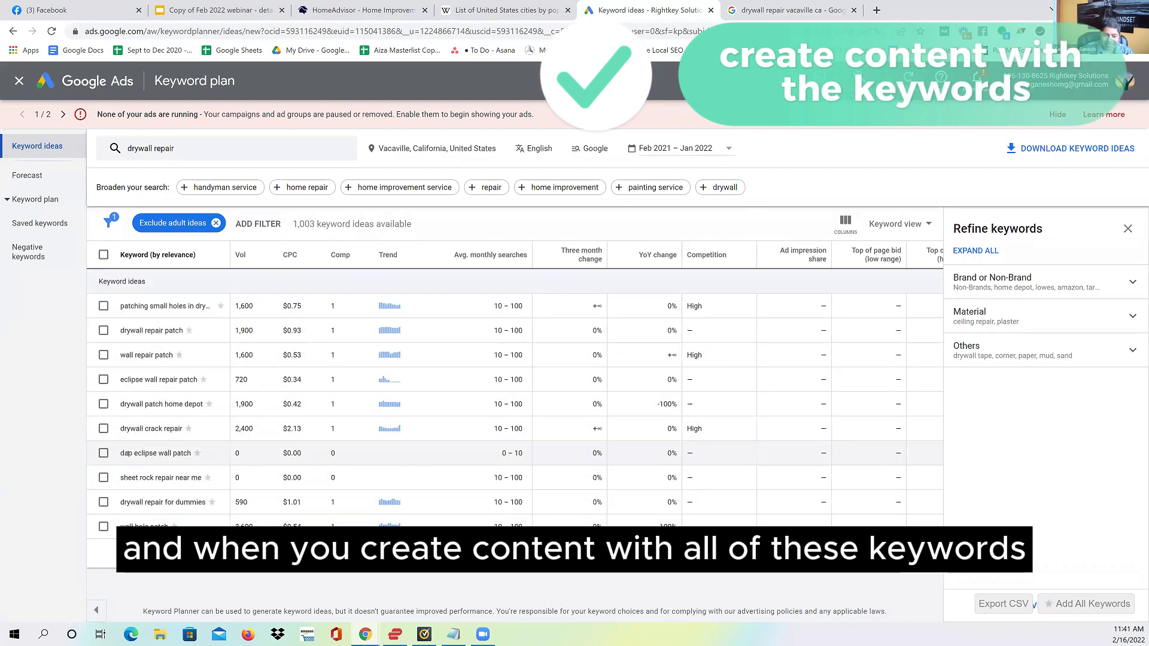
drag(124, 477, 202, 478)
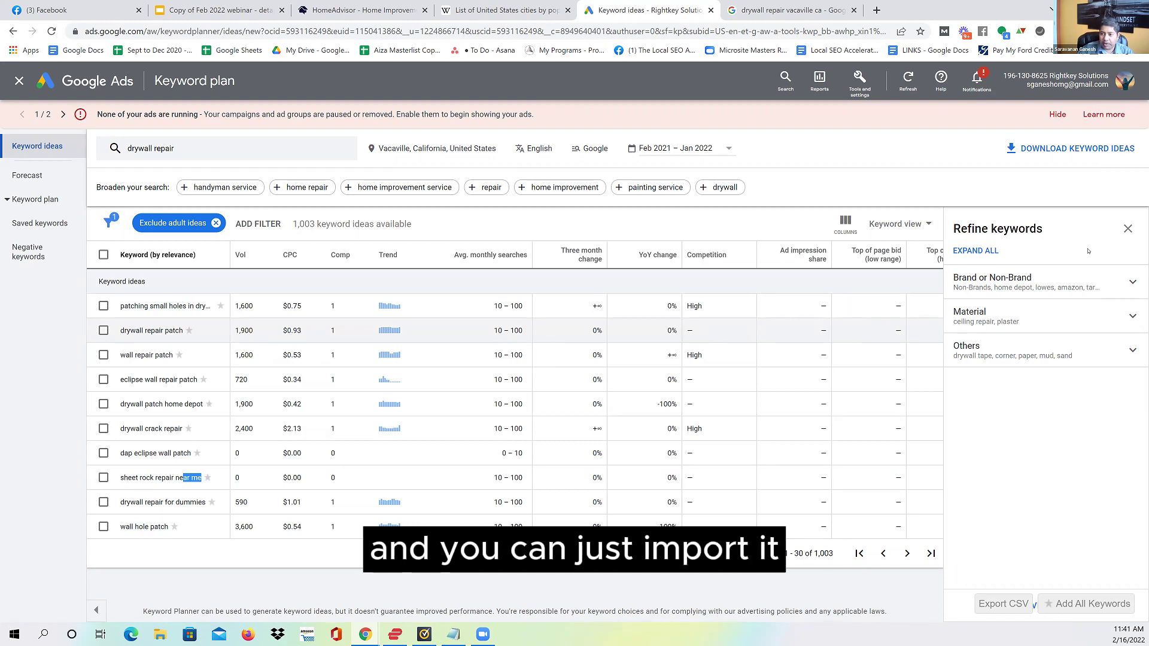
click(1077, 151)
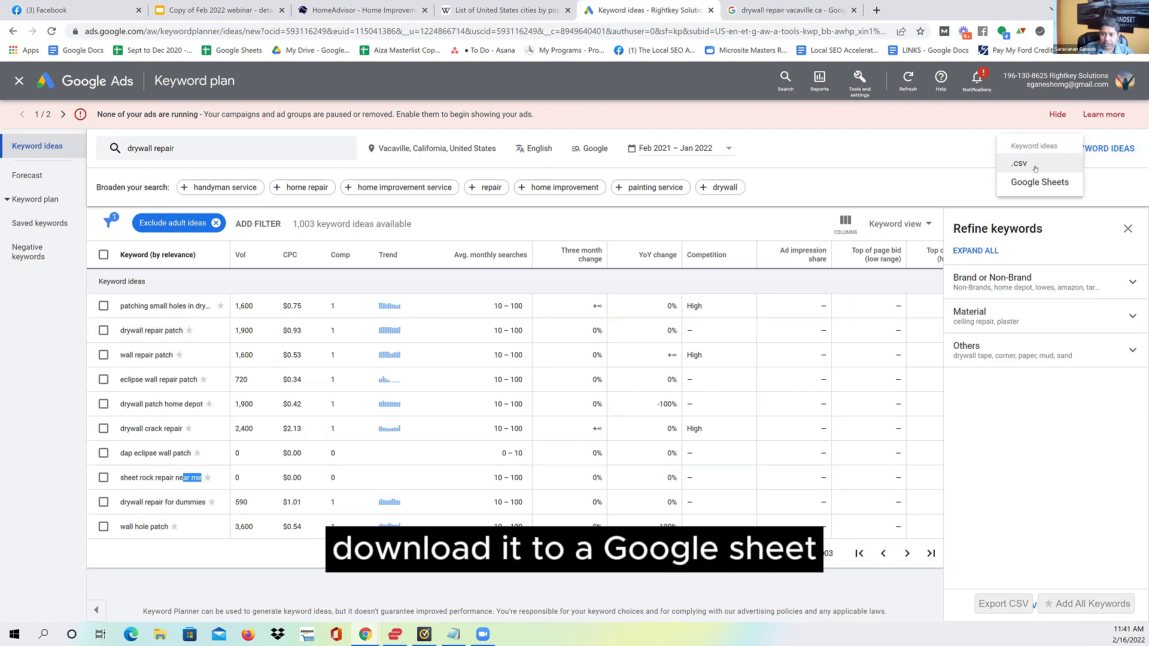
click(1040, 182)
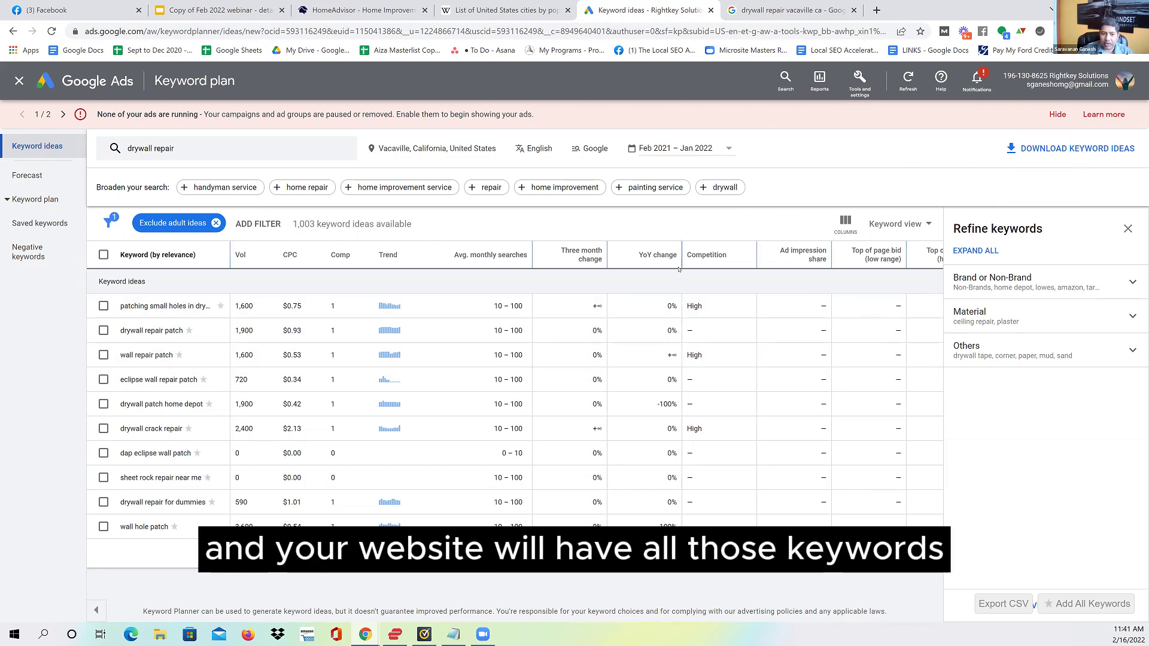
In the Google search query, replace "drywall repair" with "sheetrock" so it reads "sheetrock vacaville ca".
click(789, 10)
key(BackSpace)
key(BackSpace)
key(BackSpace)
key(BackSpace)
key(BackSpace)
key(BackSpace)
key(BackSpace)
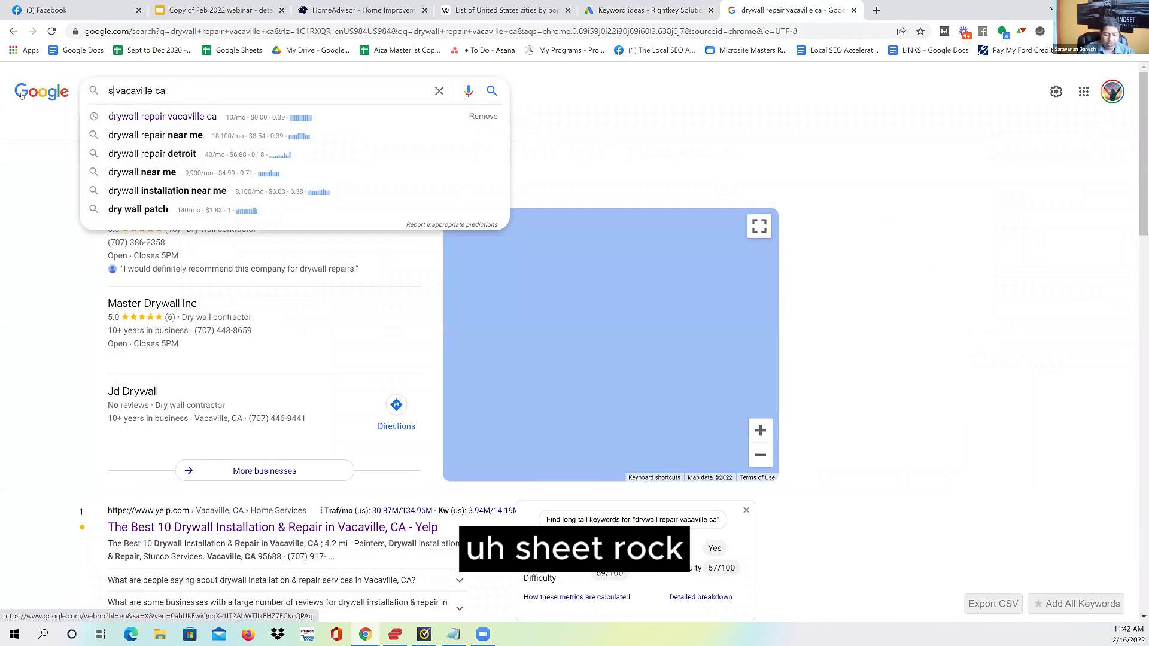
key(BackSpace)
key(BackSpace)
key(BackSpace)
key(BackSpace)
key(BackSpace)
key(BackSpace)
key(BackSpace)
text(sheetrock)
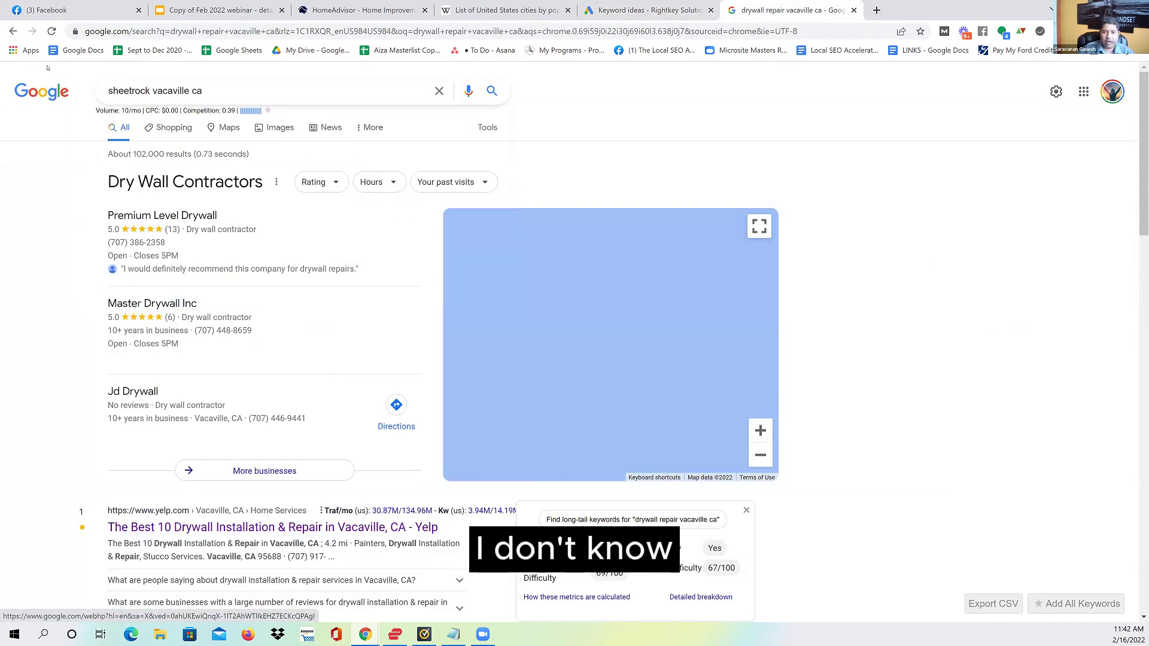
Check the keyword ideas again, complete the Google query as "sheetrock repair vacaville ca" and run the search.
click(647, 10)
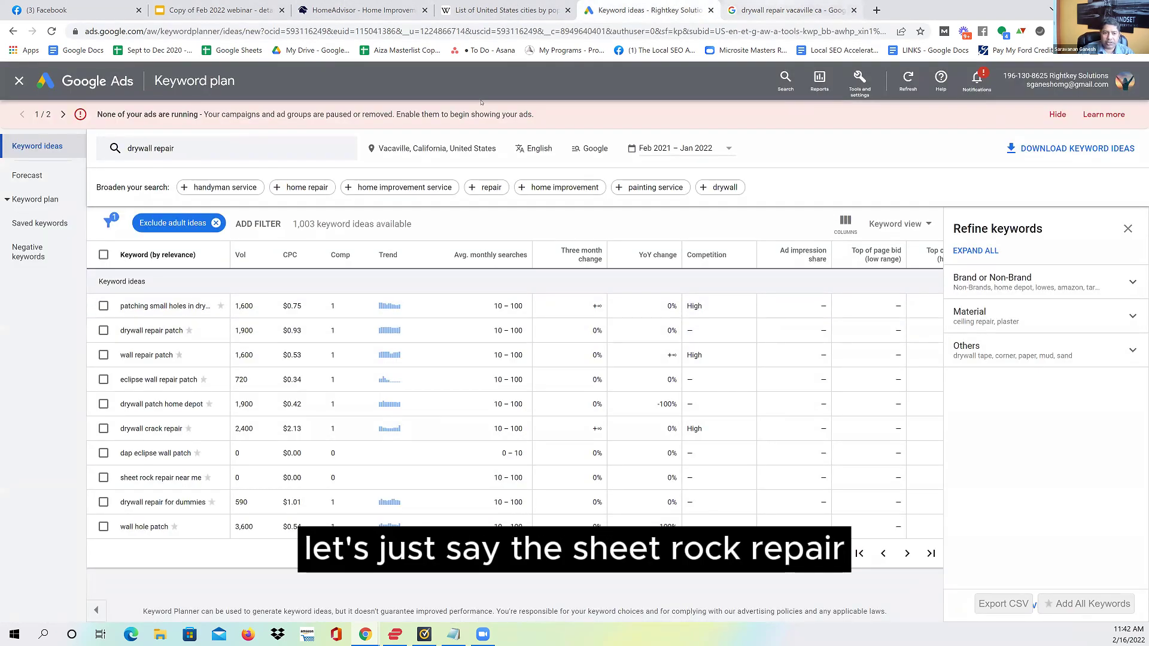
click(766, 10)
text(re)
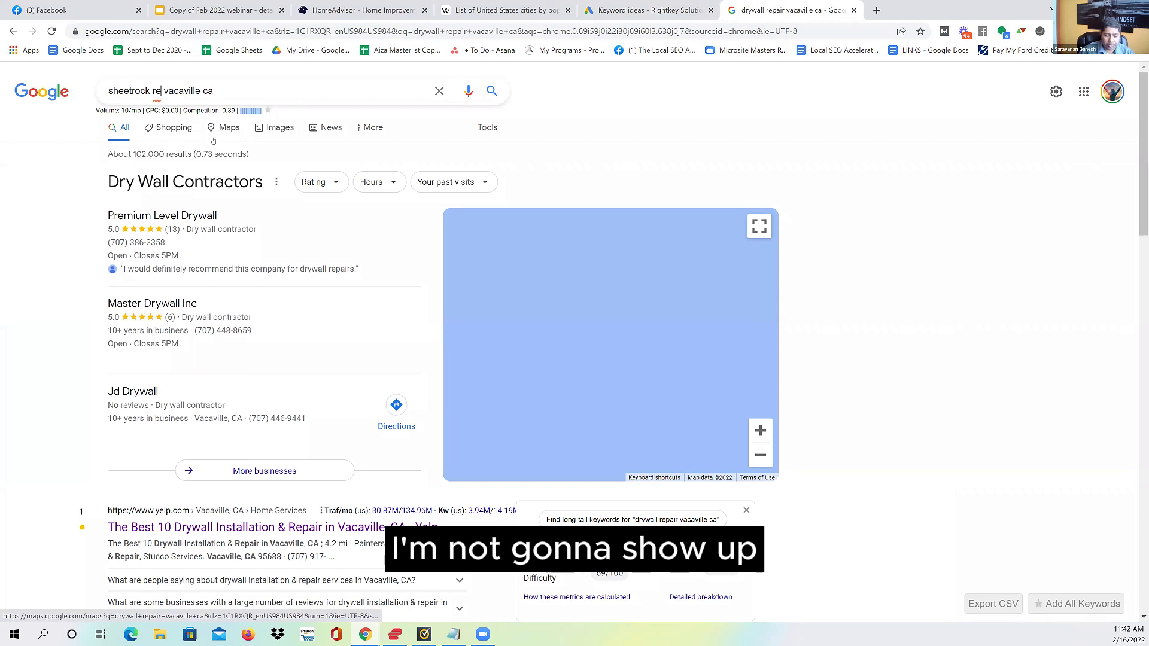
text(pair)
key(Return)
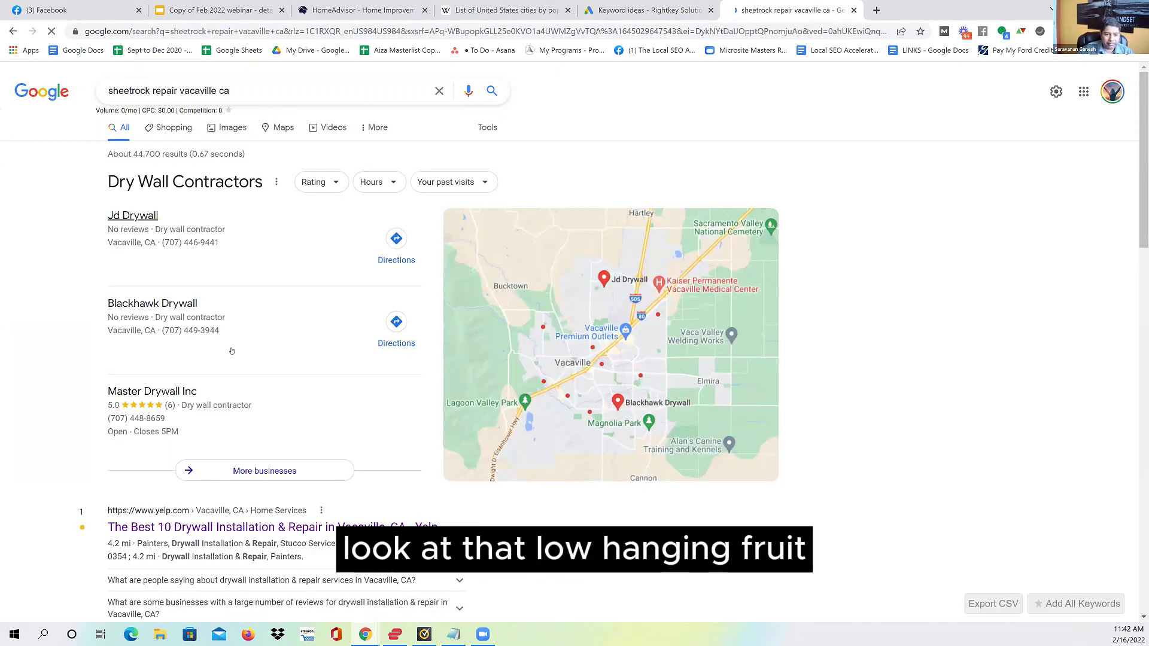
Go back to the "drywall repair vacaville ca" results and return to the Keyword Planner ideas.
click(12, 32)
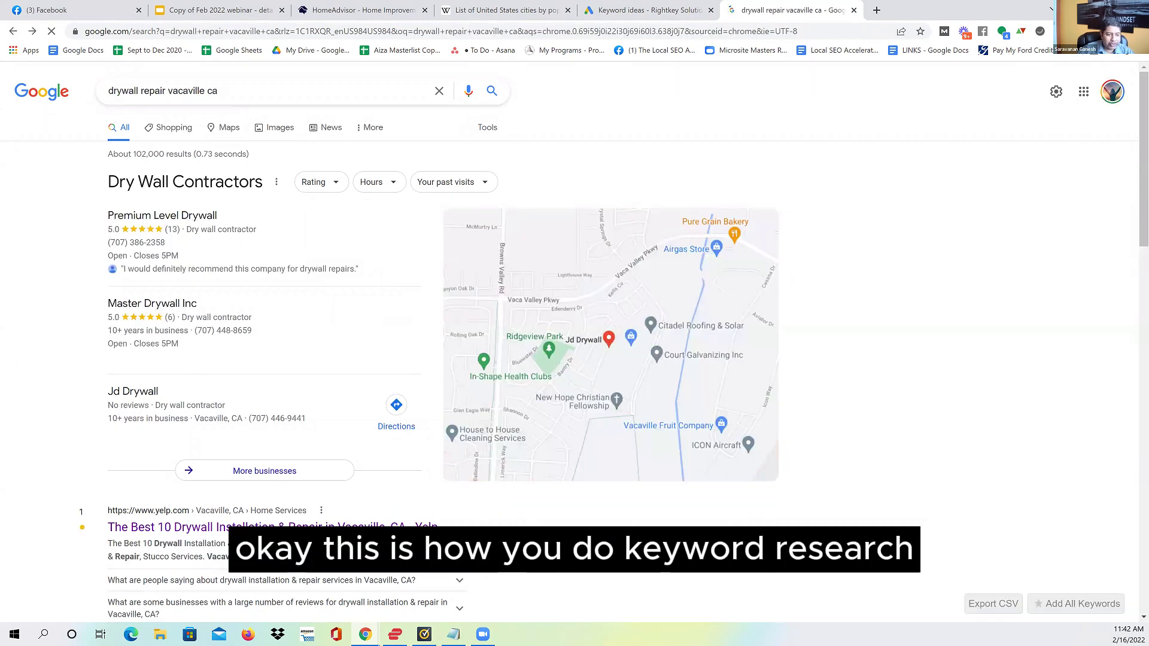
click(646, 9)
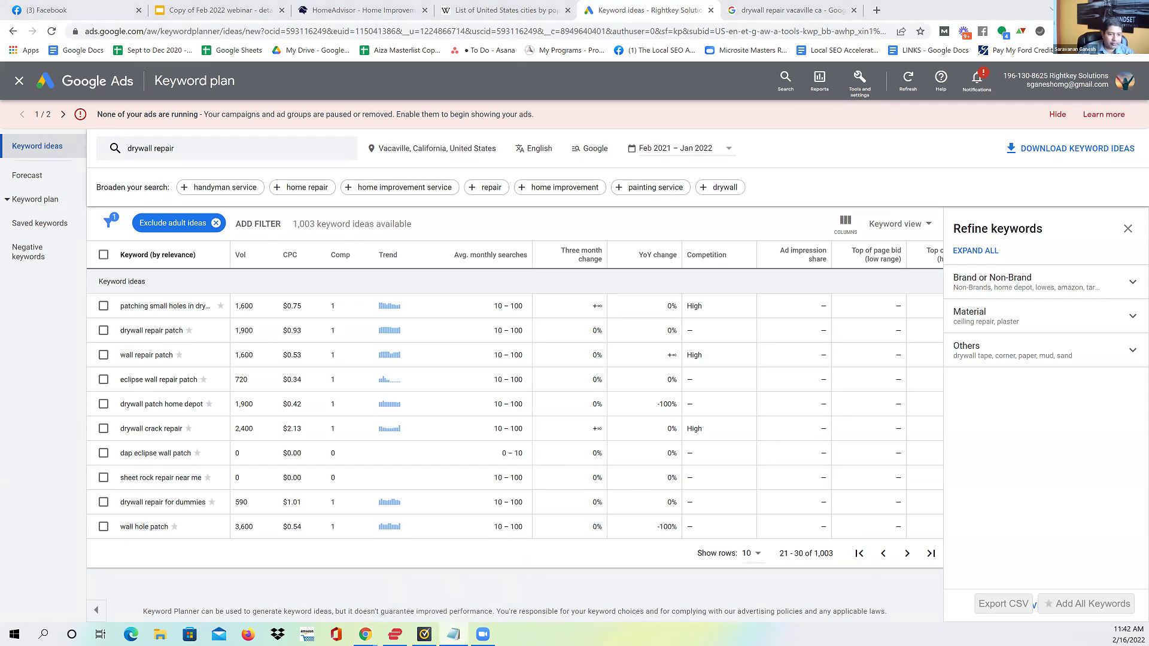
click(453, 634)
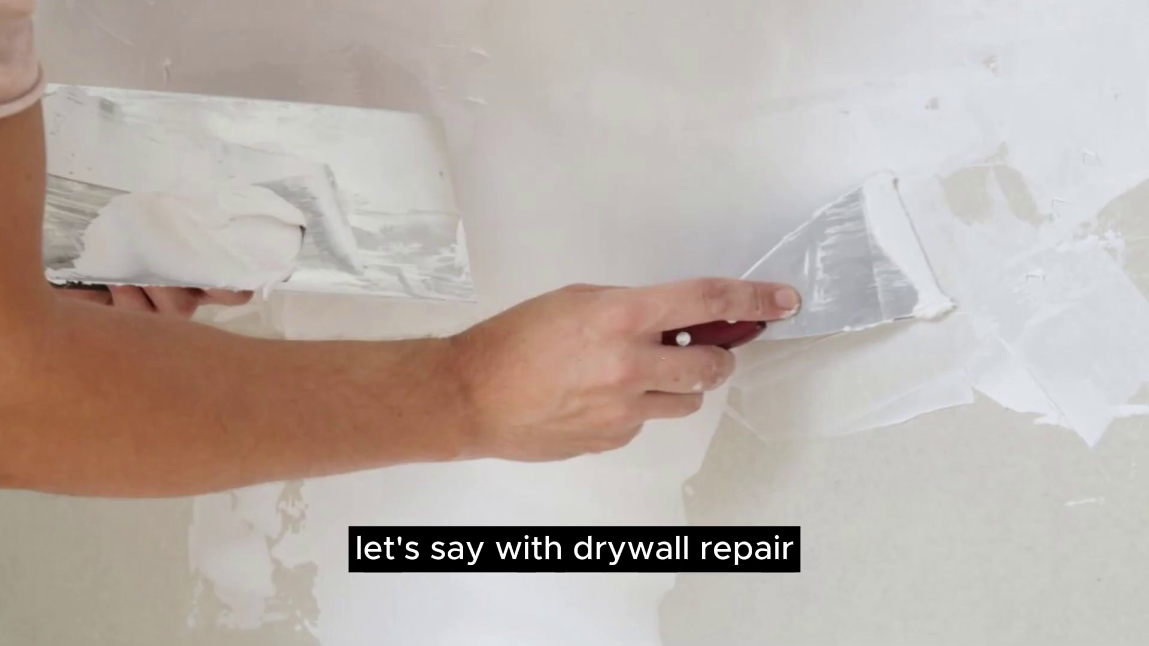
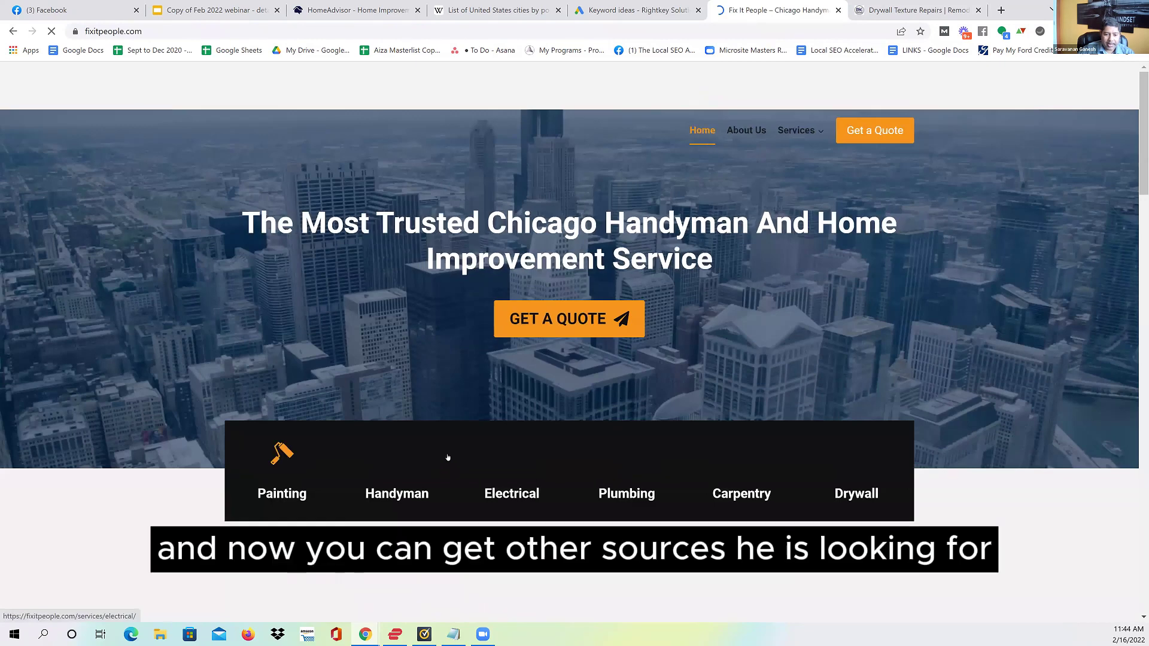
Skim the services on the Fix It People homepage and return to the "drywall repair chicago" results.
scroll(448, 456, down, 10)
scroll(435, 417, up, 3)
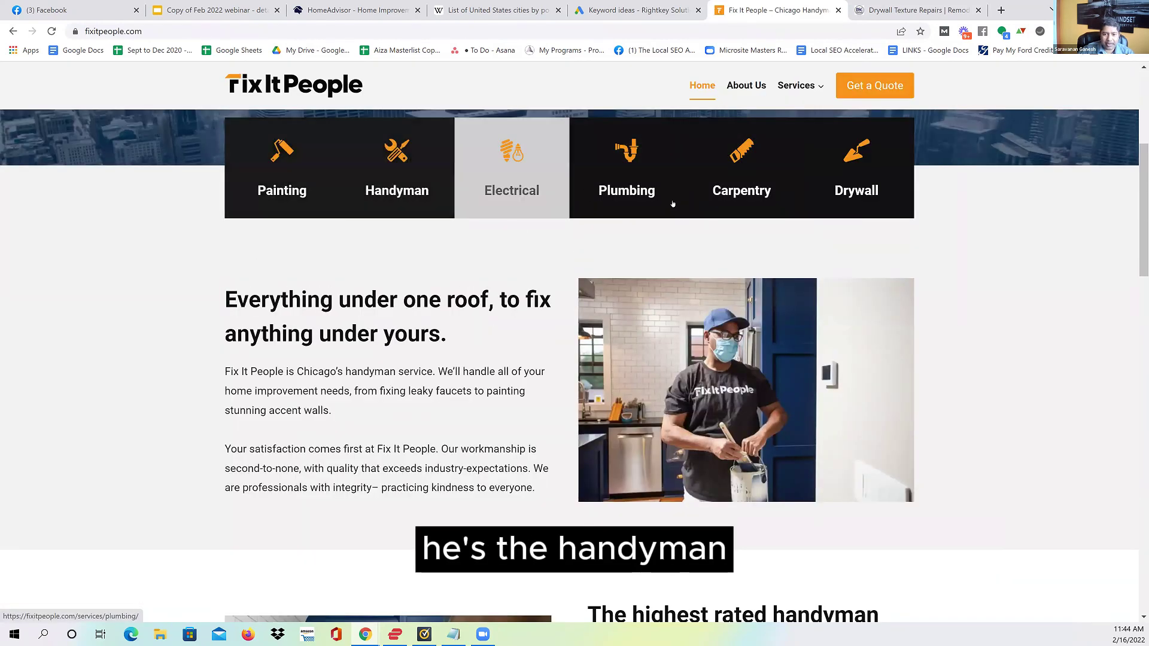
click(13, 31)
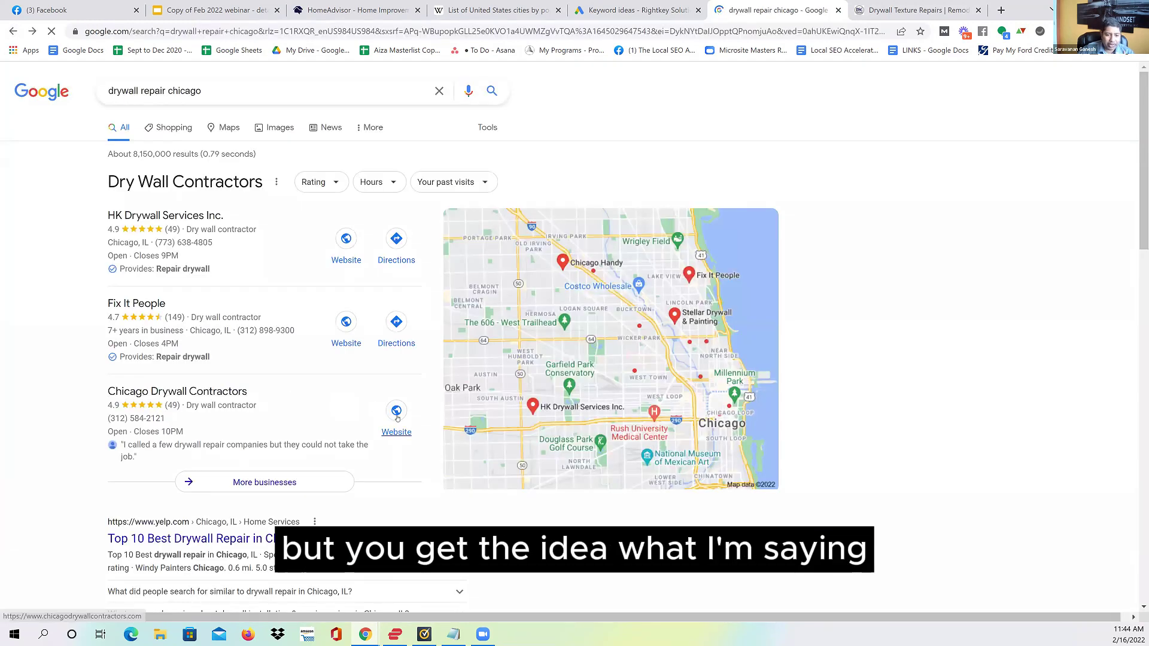
Open the Chicago Drywall Contractors website from the map results and skim its homepage.
click(394, 417)
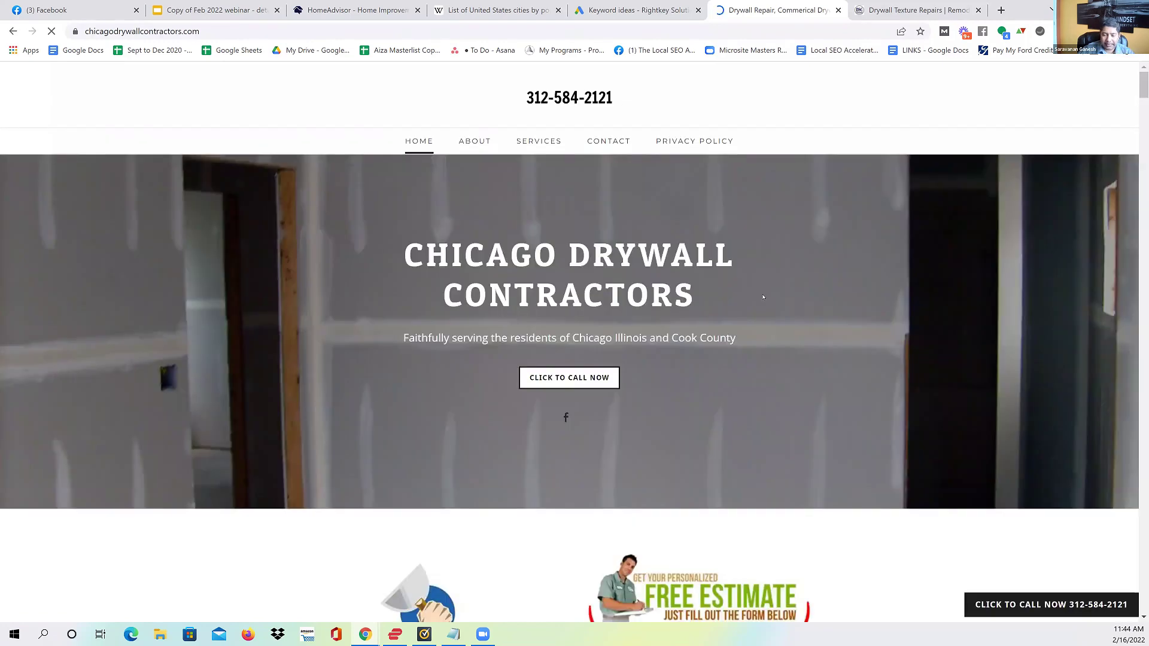
scroll(568, 416, down, 12)
scroll(611, 399, down, 5)
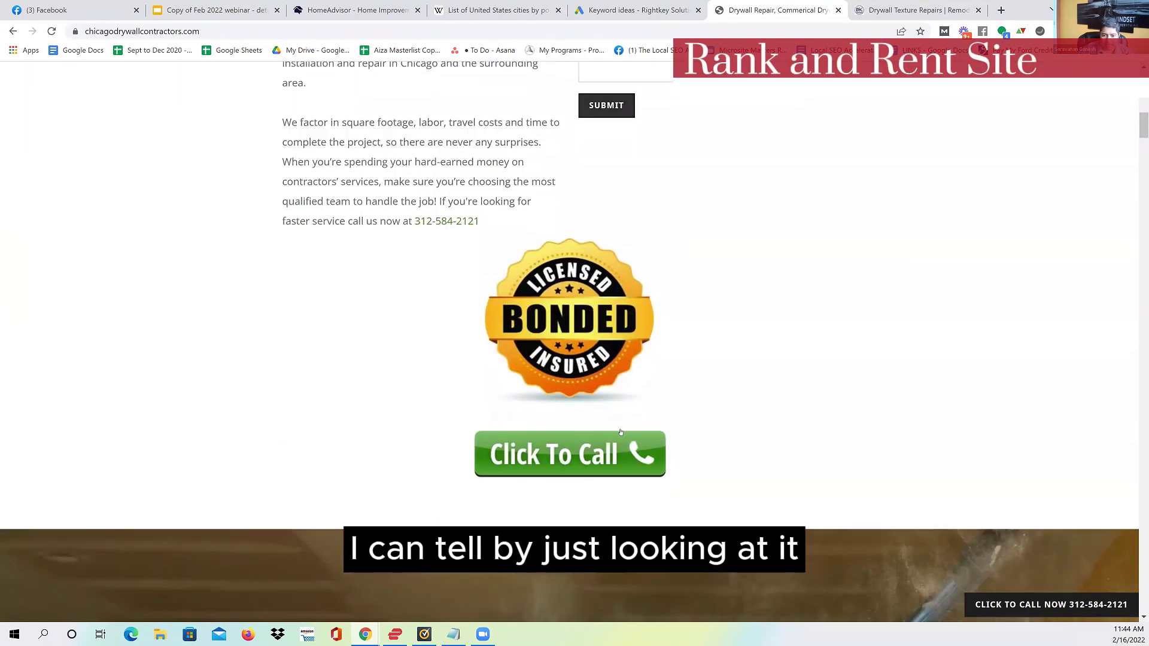
scroll(598, 395, up, 17)
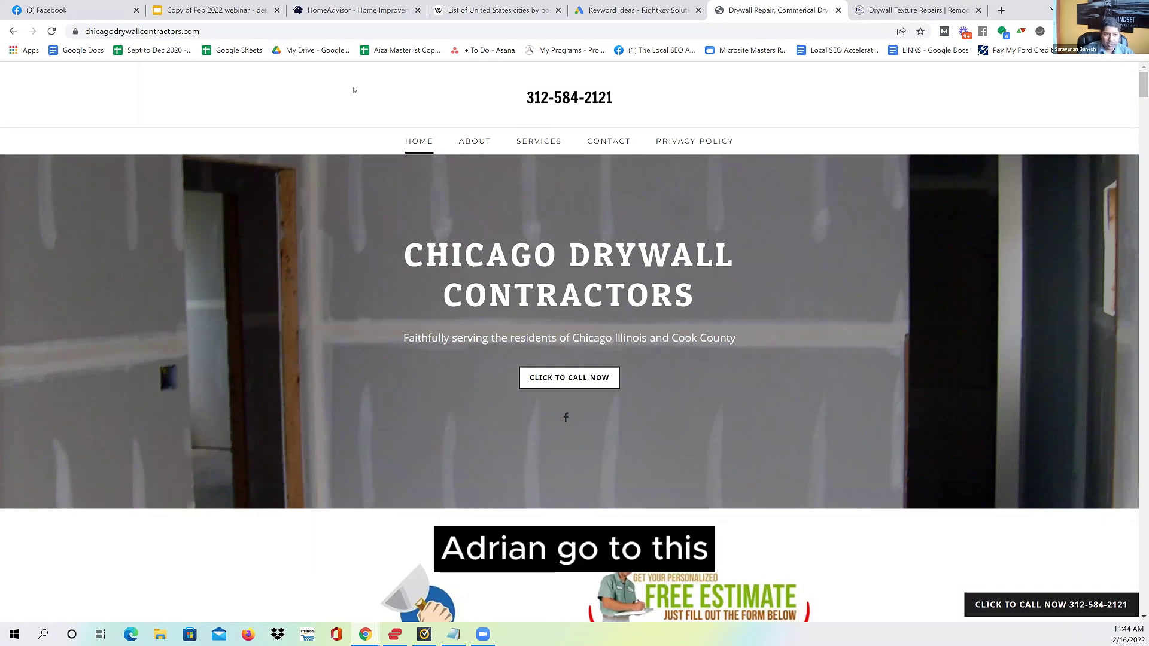
Select the site's web address and examine its list of services and the free estimate form on the homepage.
click(285, 33)
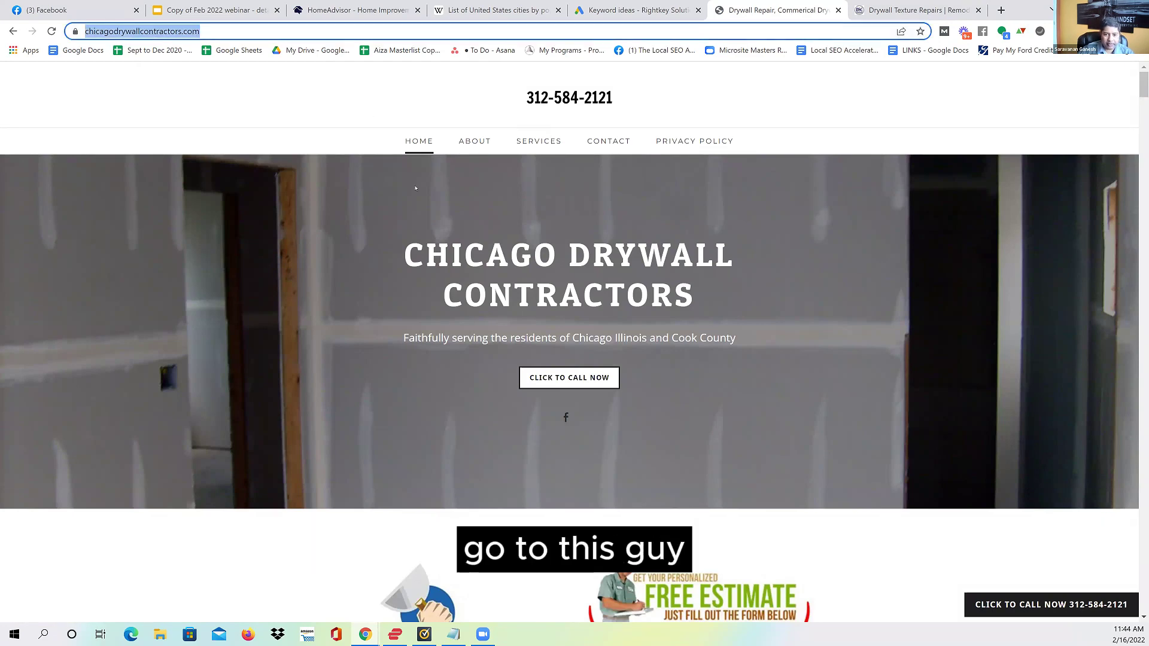
mouse_move(538, 144)
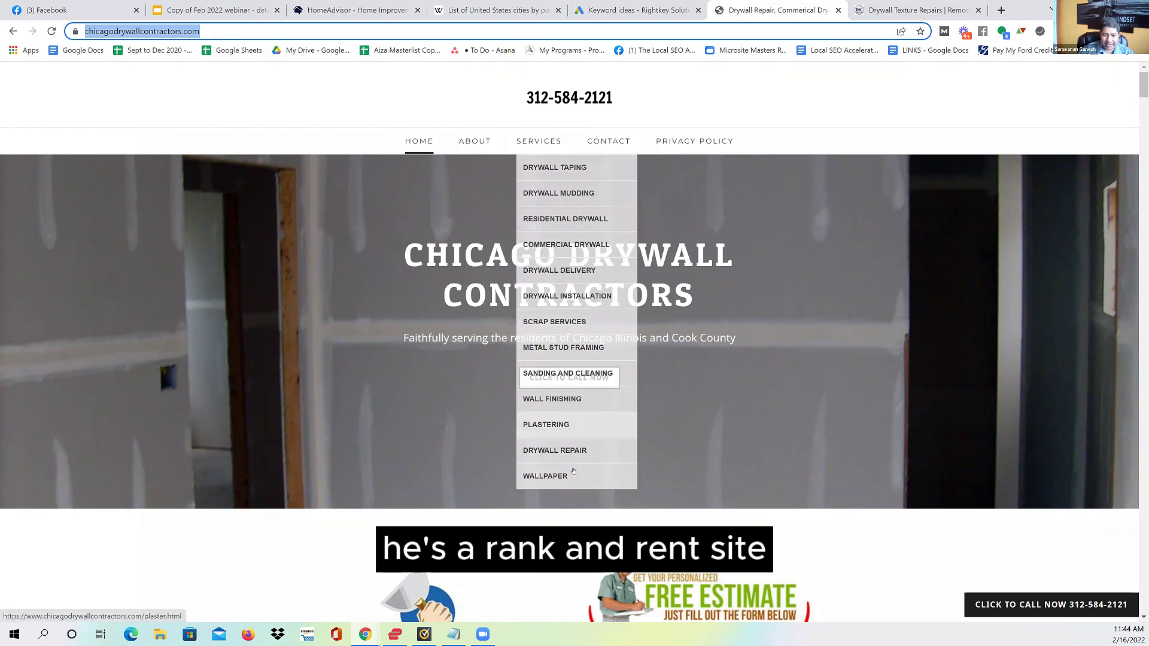
scroll(581, 472, down, 2)
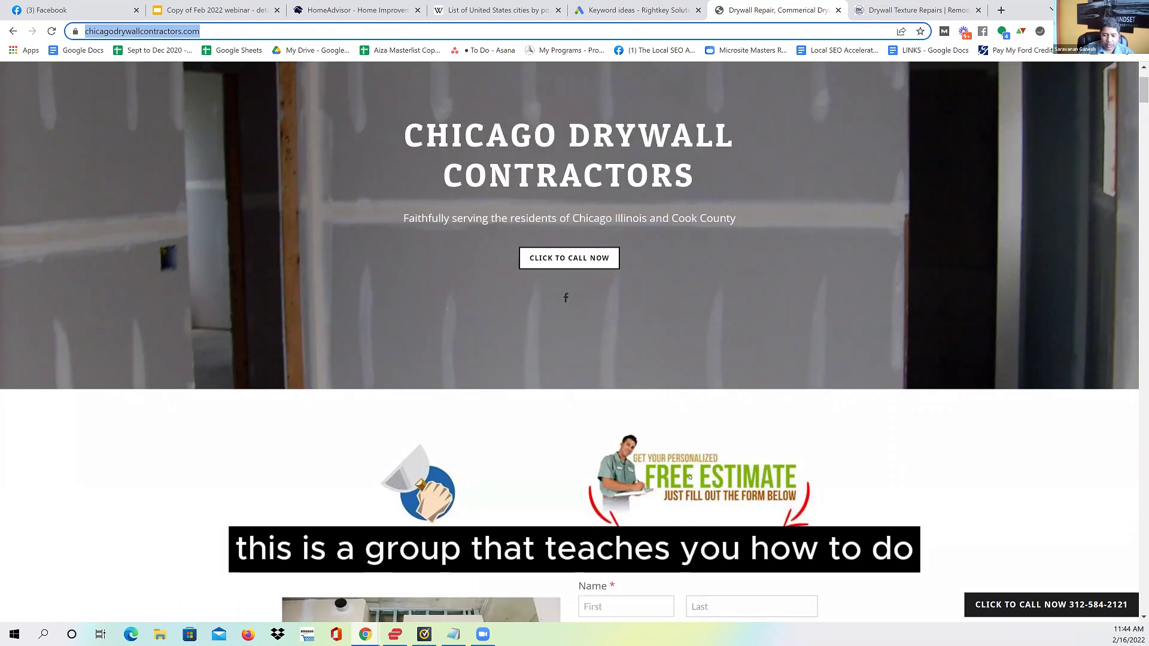
scroll(524, 346, down, 3)
scroll(569, 305, down, 2)
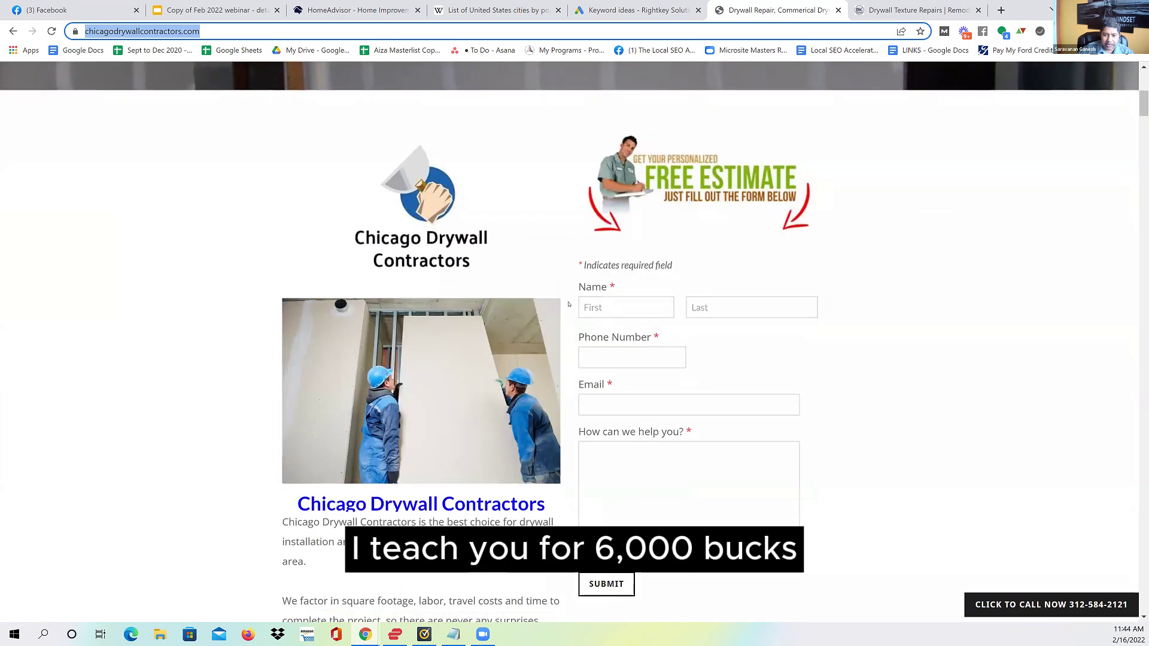
scroll(569, 304, down, 1)
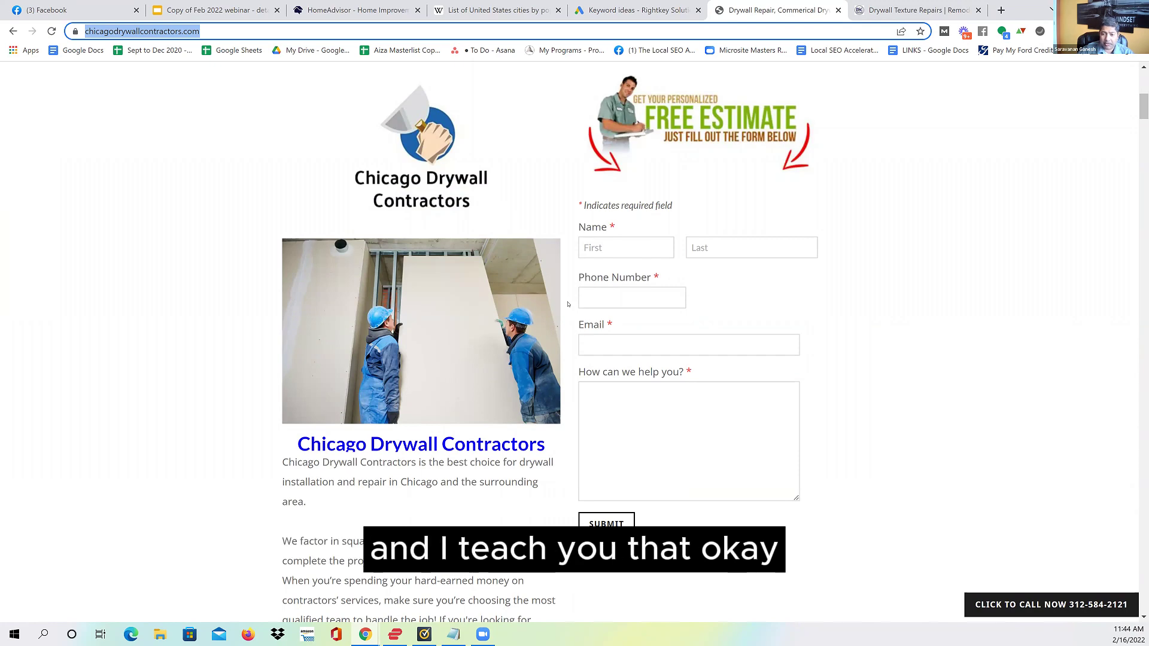
scroll(586, 295, up, 1)
scroll(567, 115, up, 2)
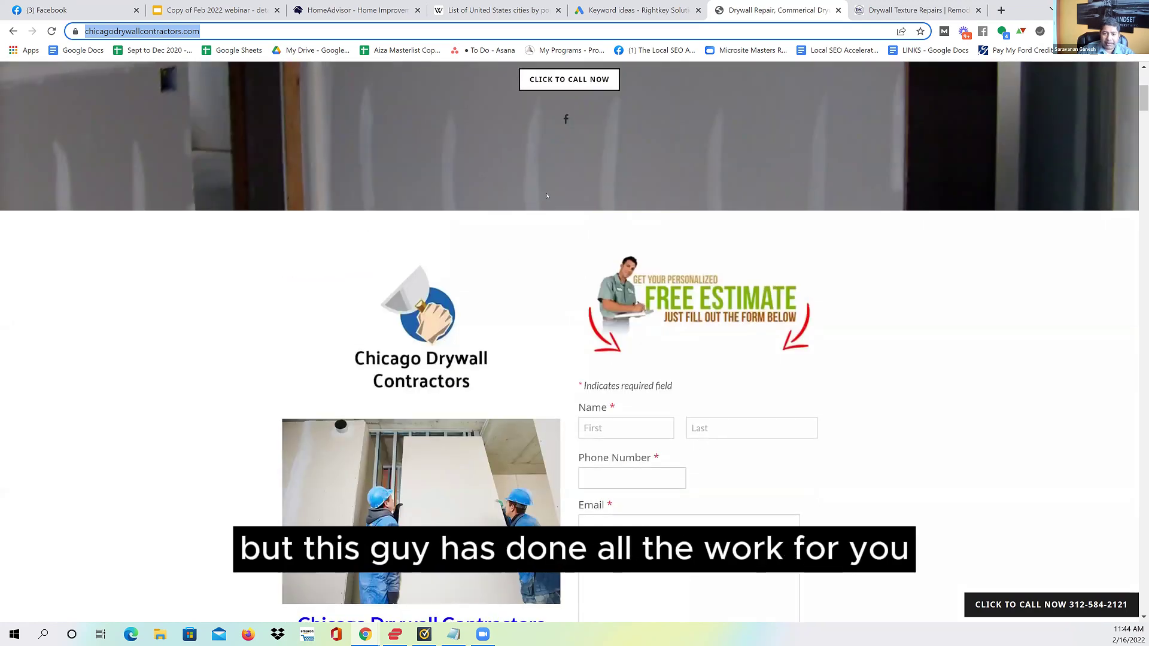
scroll(563, 94, up, 3)
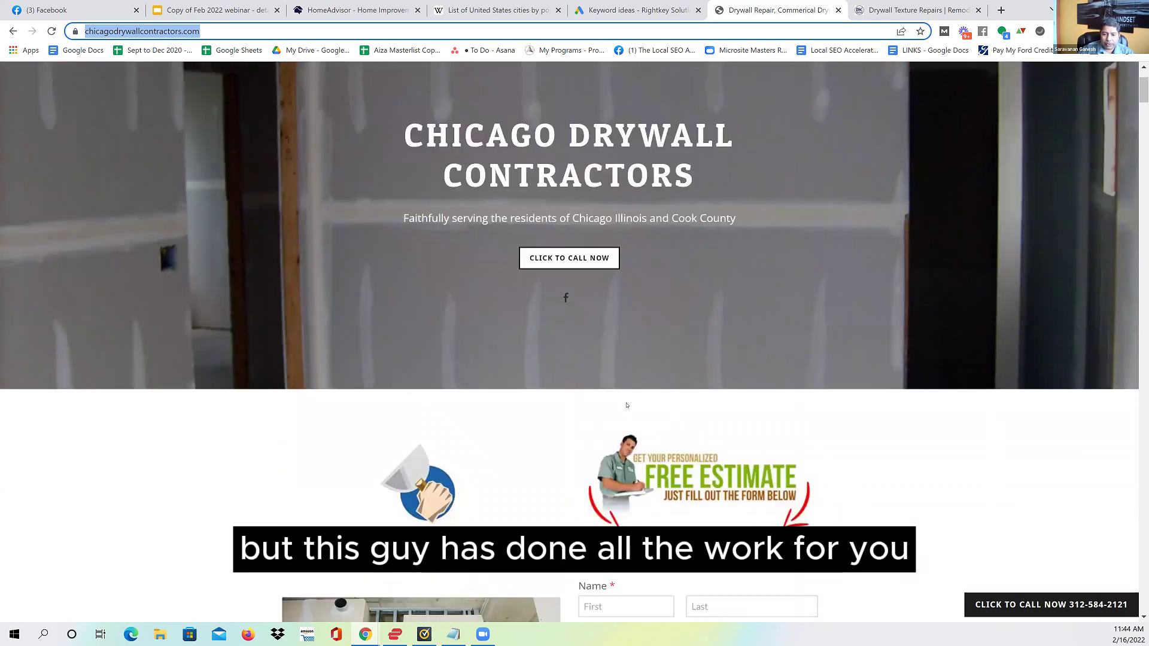
scroll(626, 405, up, 2)
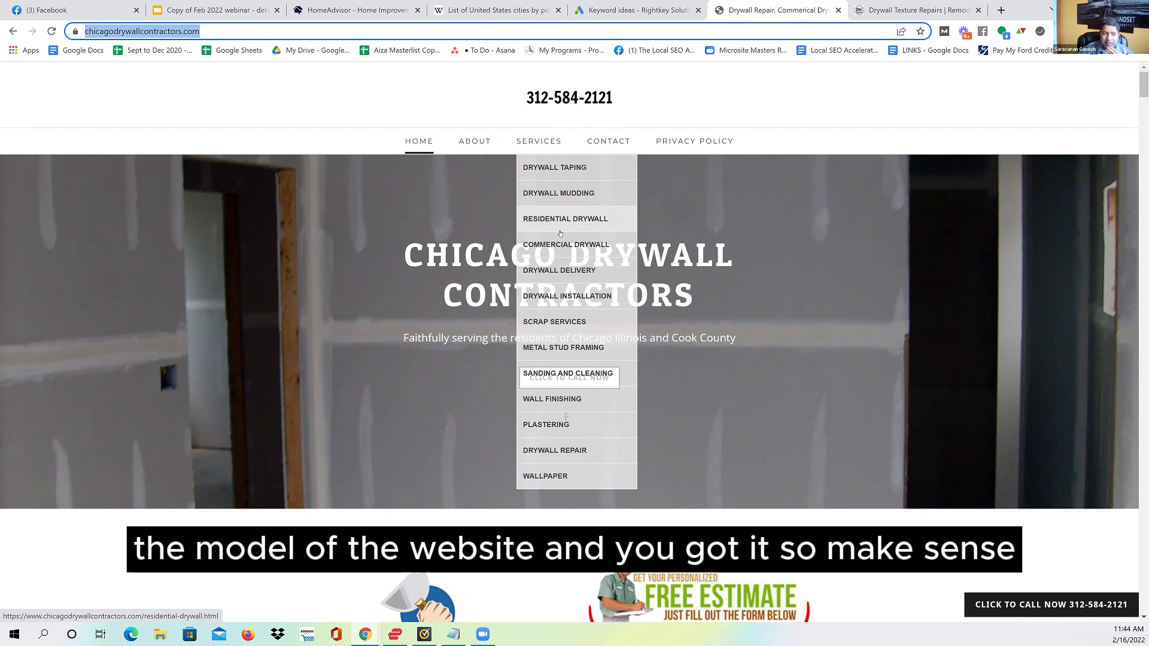
Highlight "drywall repair vacaville ca" and "sheetrock" in the Notepad notes, and return to the Keyword Planner ideas.
key(ctrl+2)
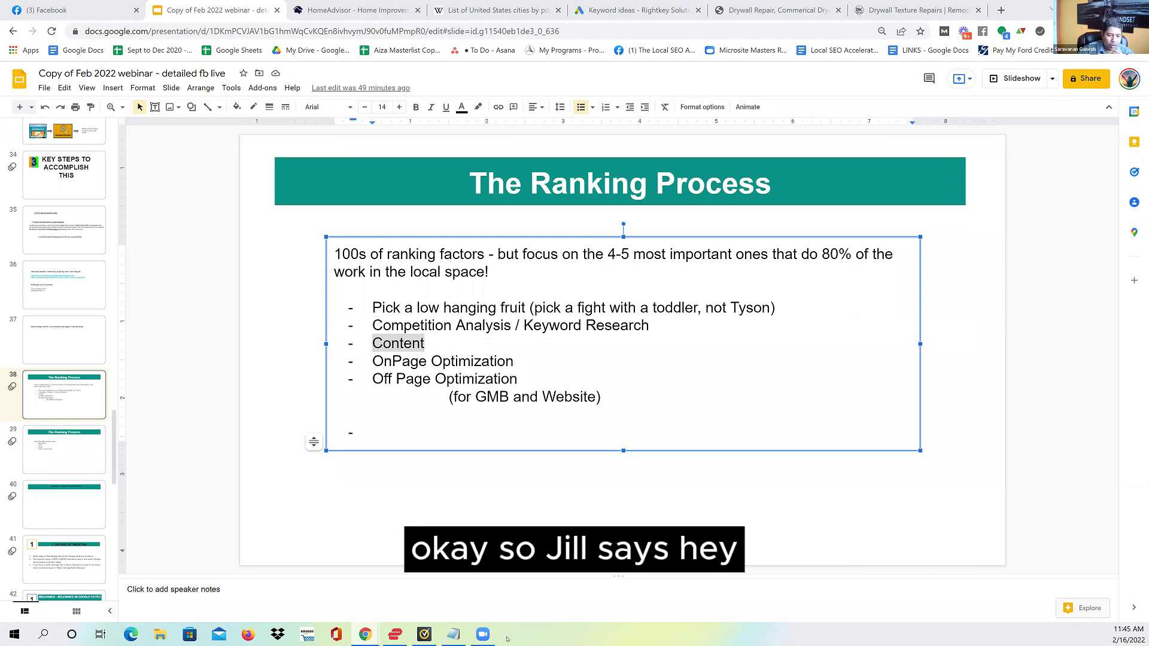
click(452, 635)
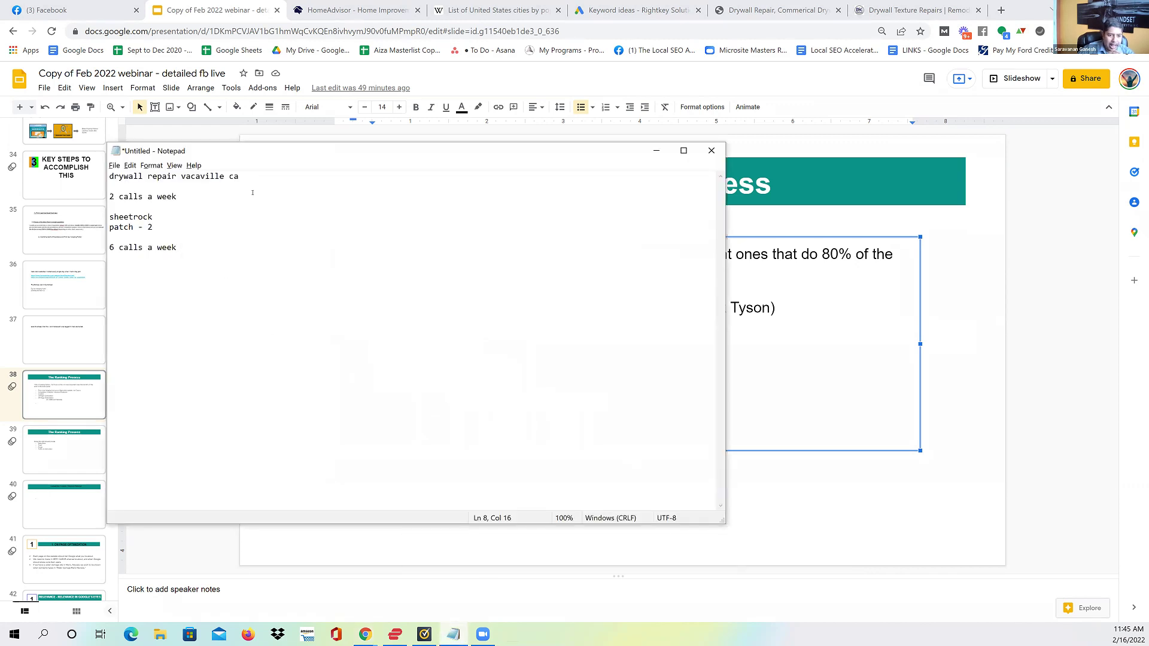
drag(239, 176, 110, 176)
drag(157, 217, 109, 216)
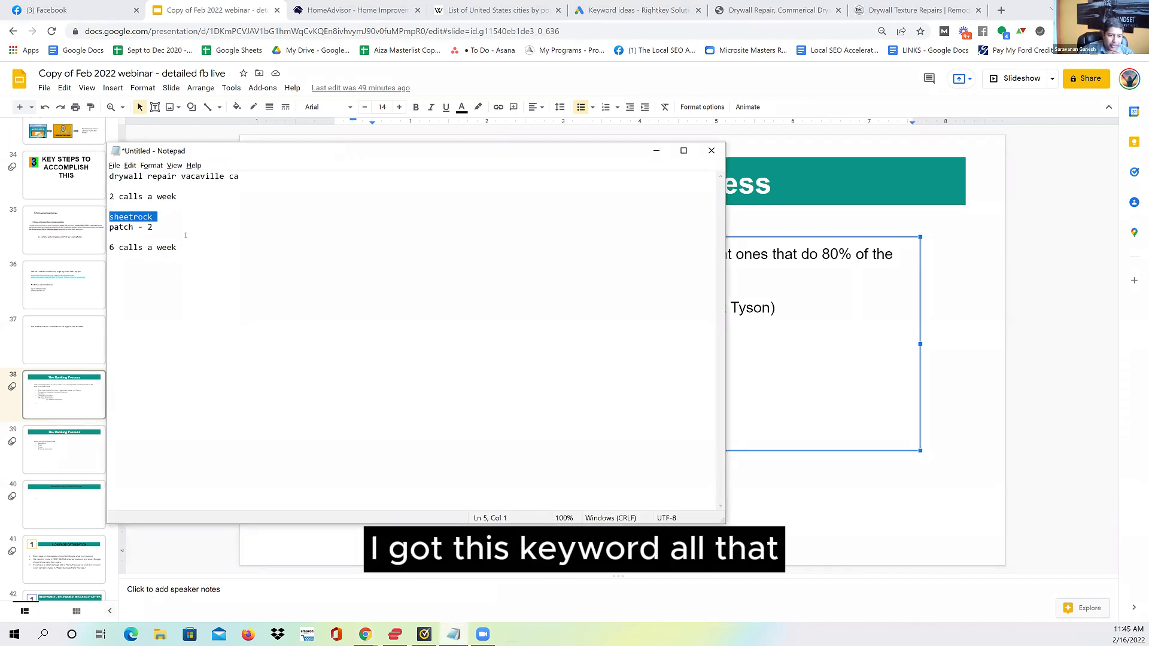
click(635, 10)
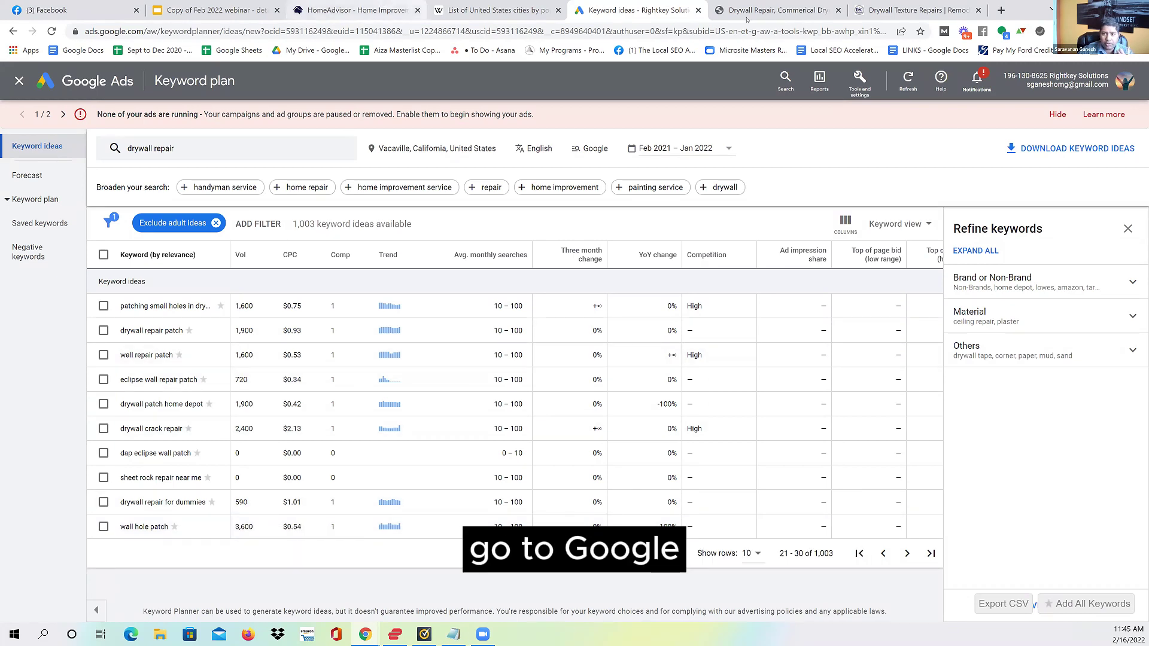
Go back to the Chicago Drywall Contractors site and examine how its homepage covers each service, such as sanding and cleaning, wallpaper and plaster.
key(ctrl+Tab)
mouse_move(561, 152)
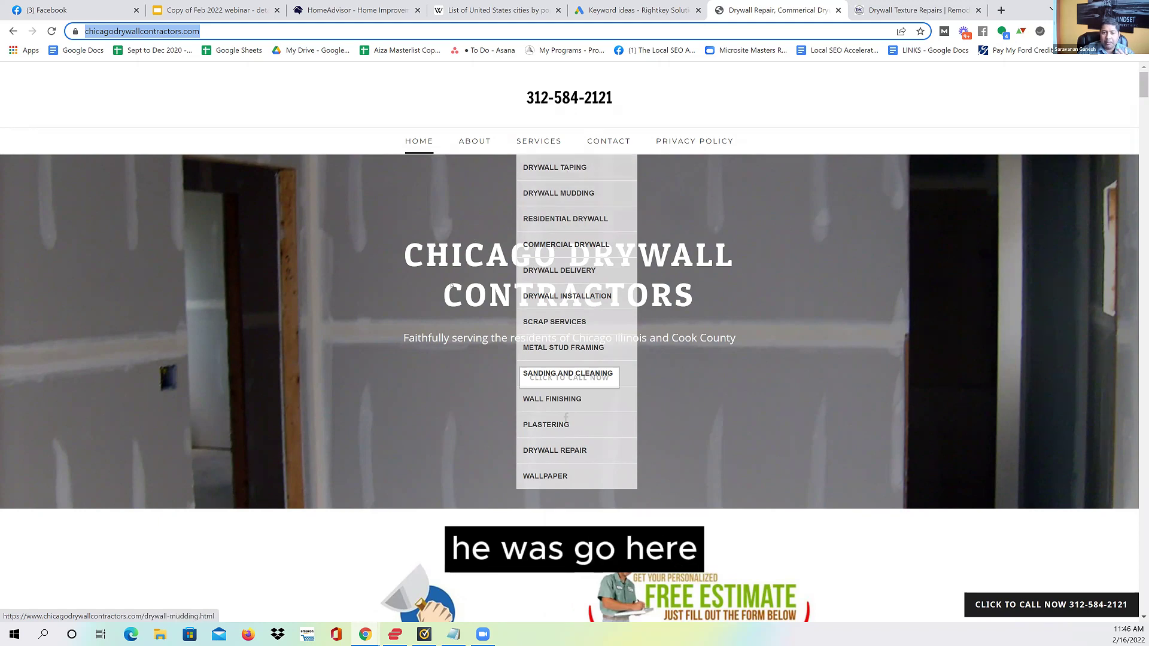
scroll(417, 328, down, 5)
scroll(417, 328, down, 15)
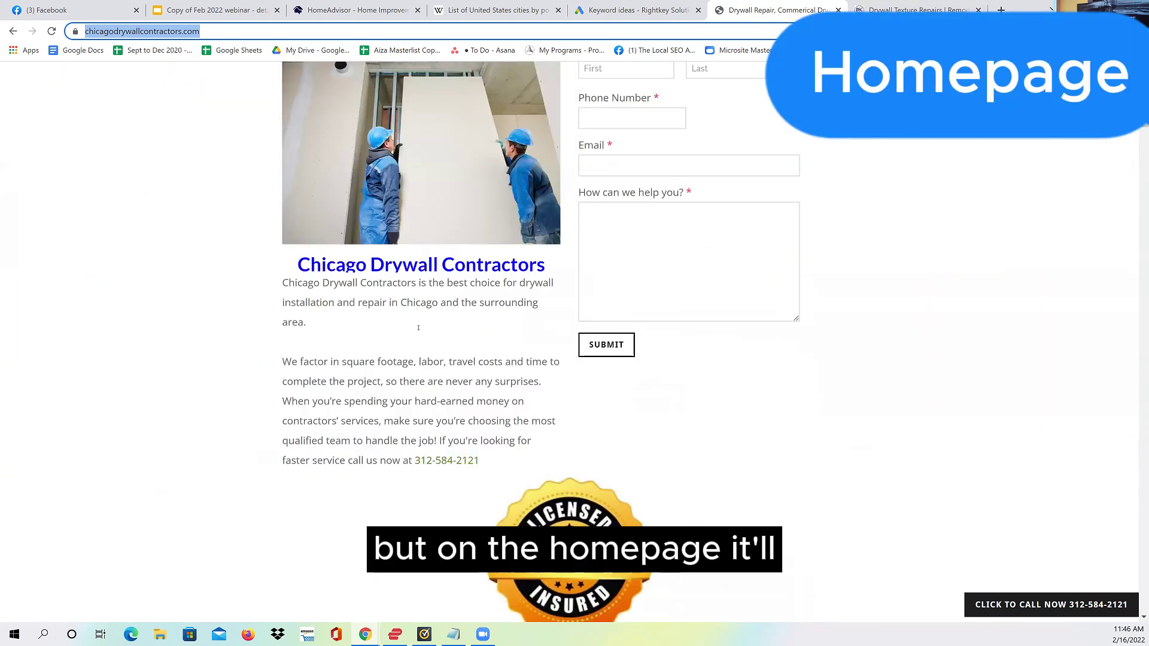
scroll(421, 341, down, 20)
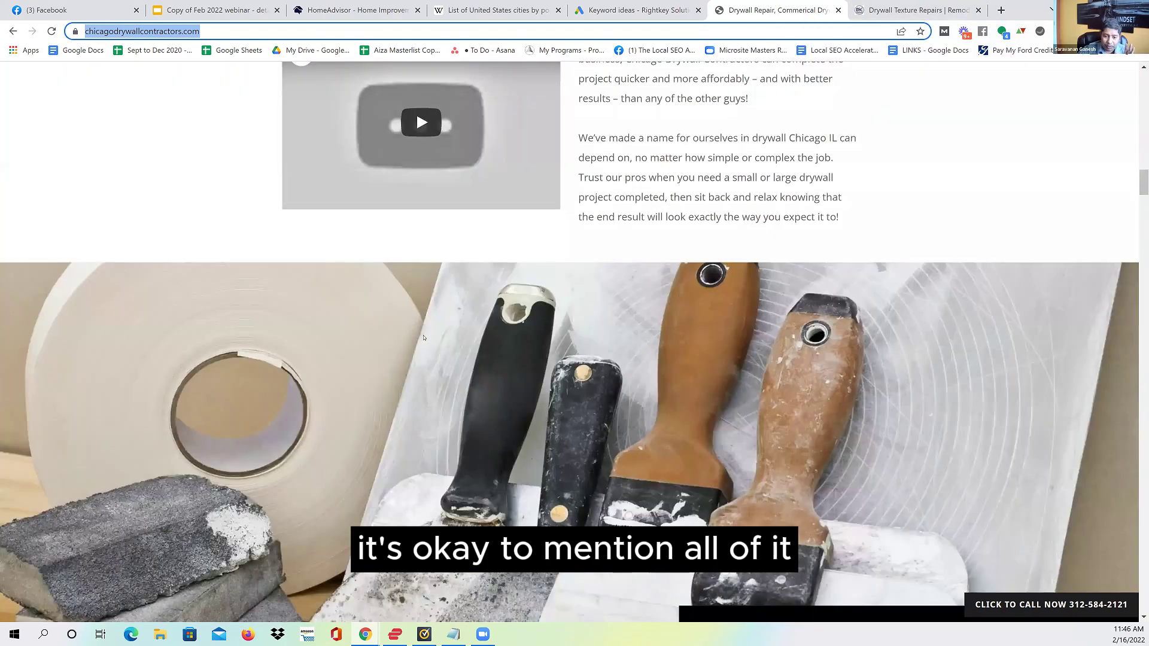
scroll(423, 343, down, 7)
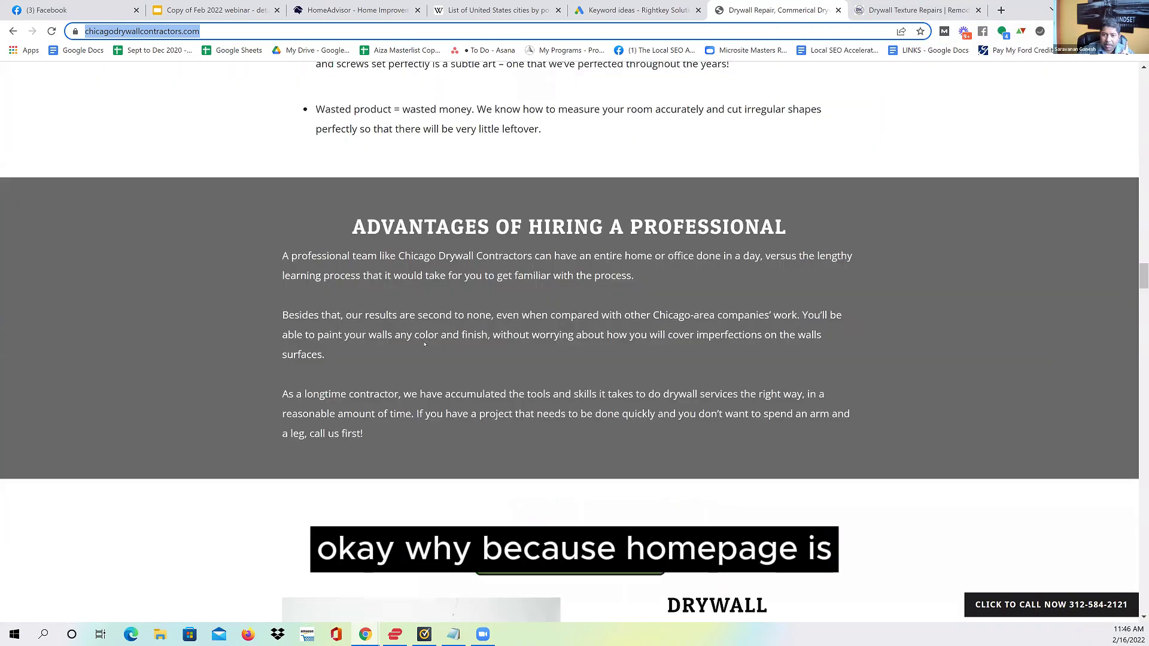
scroll(1137, 378, down, 15)
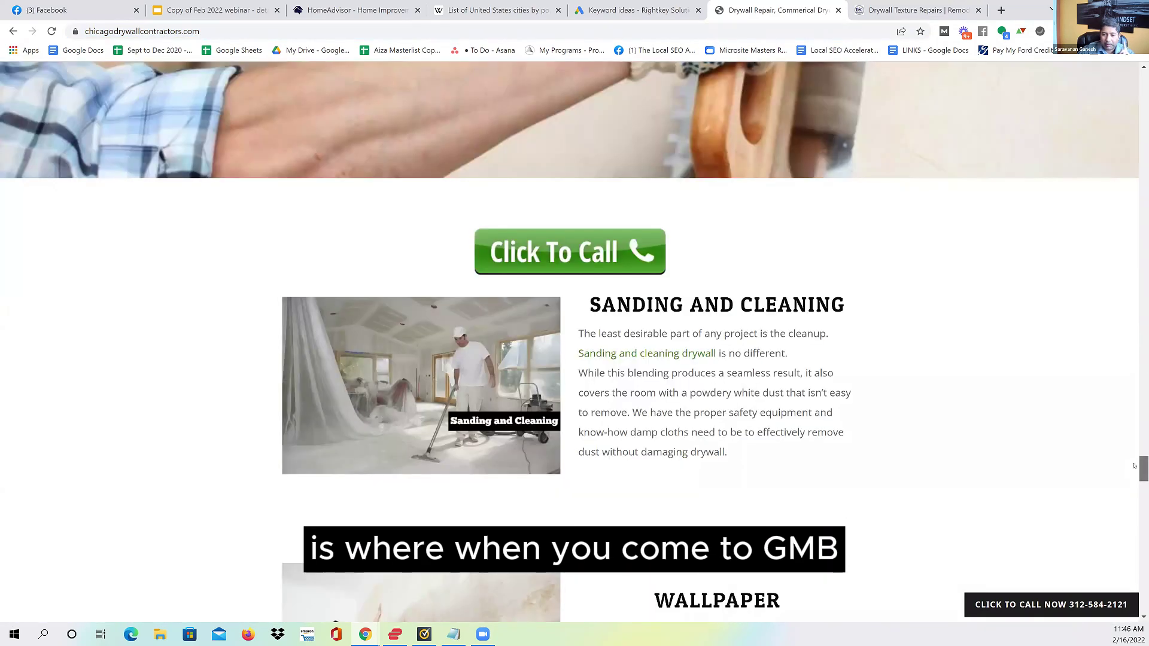
scroll(1134, 484, down, 17)
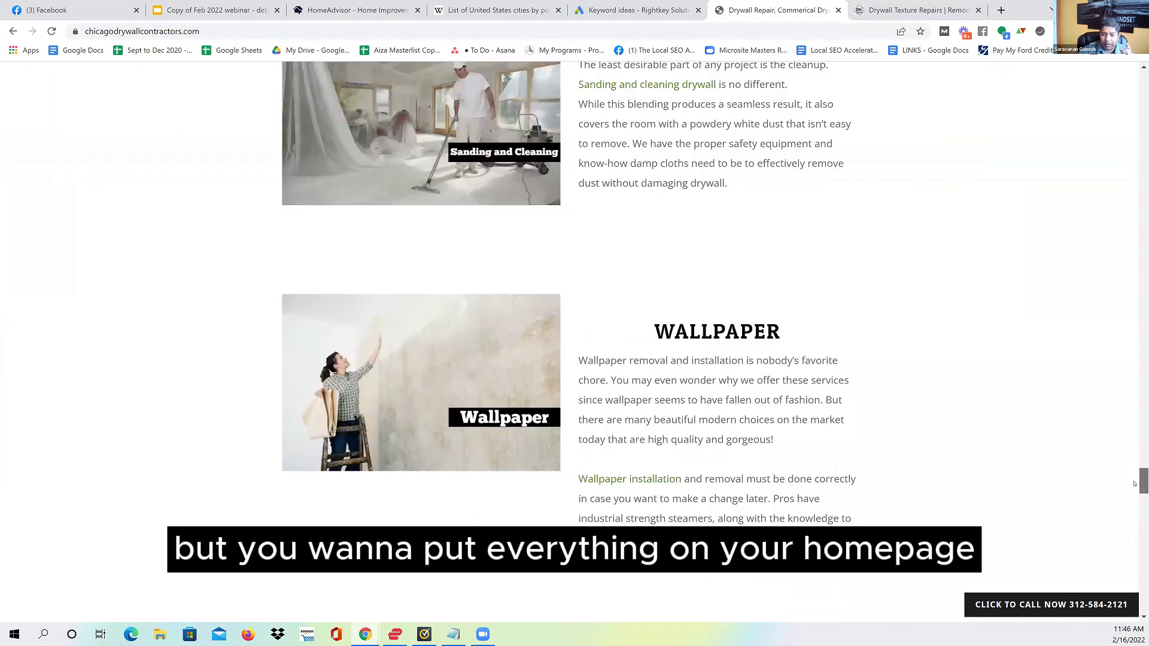
scroll(1138, 470, up, 13)
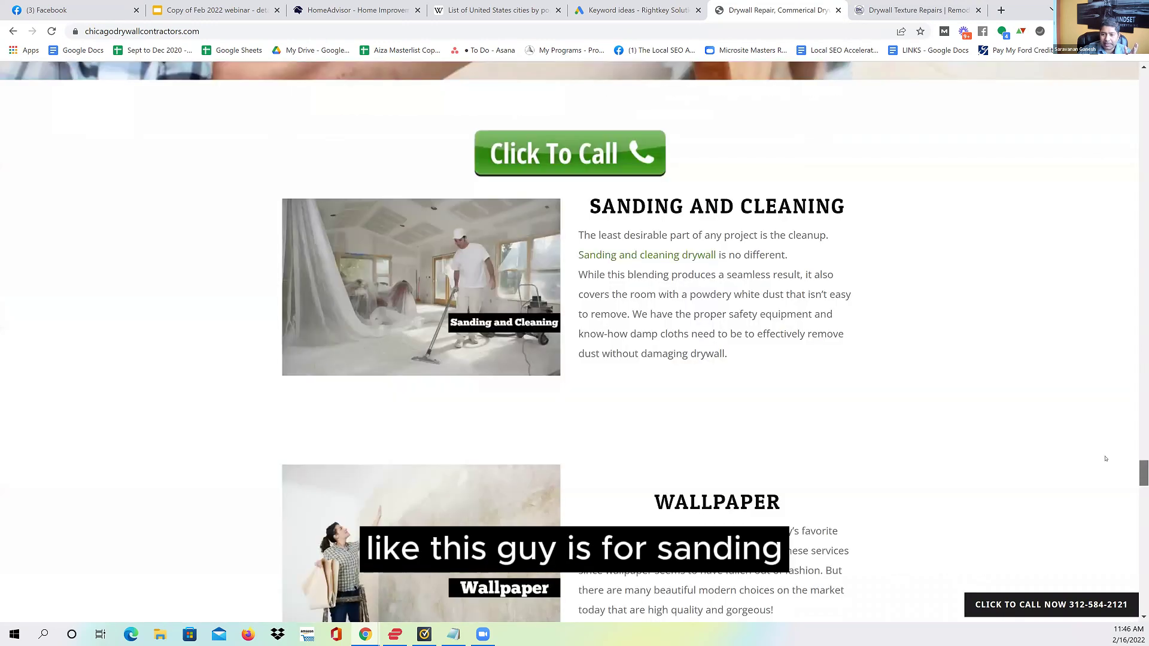
scroll(717, 480, down, 5)
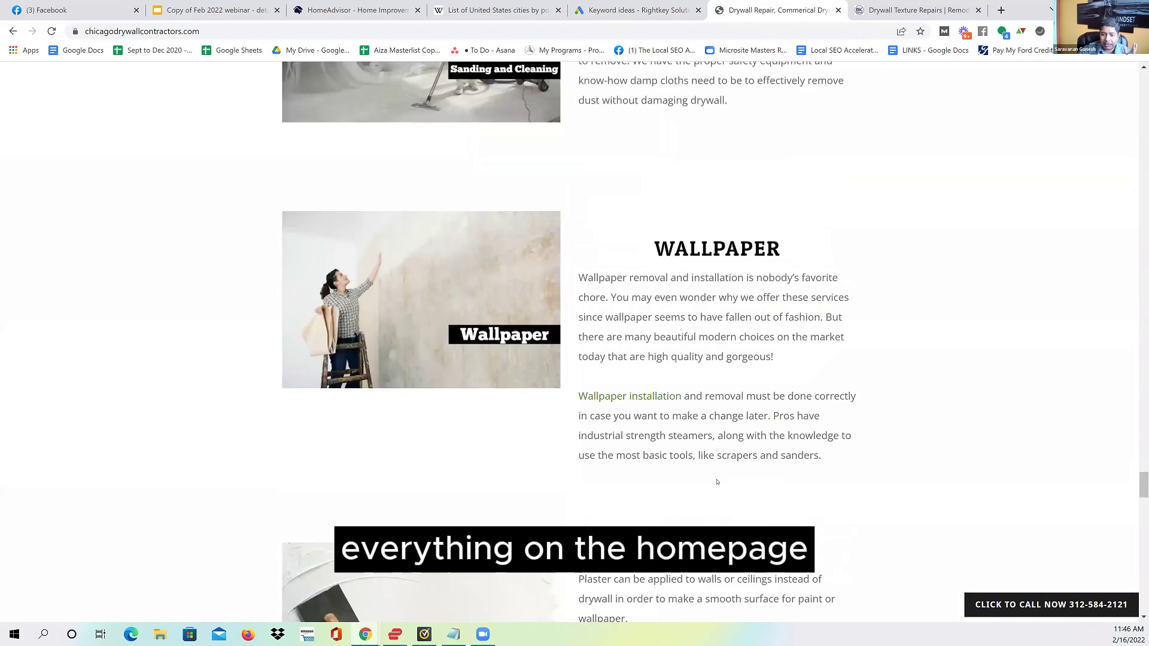
click(126, 33)
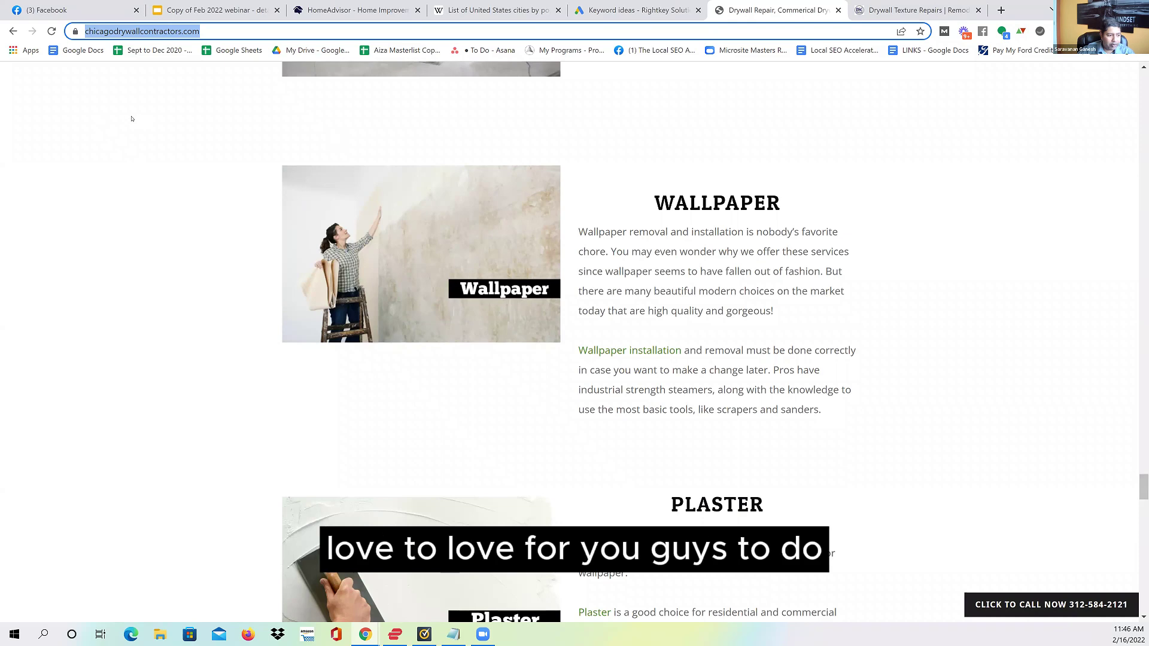
Switch to The Ranking Process slide and highlight the words "low hanging" in the first bullet.
click(213, 10)
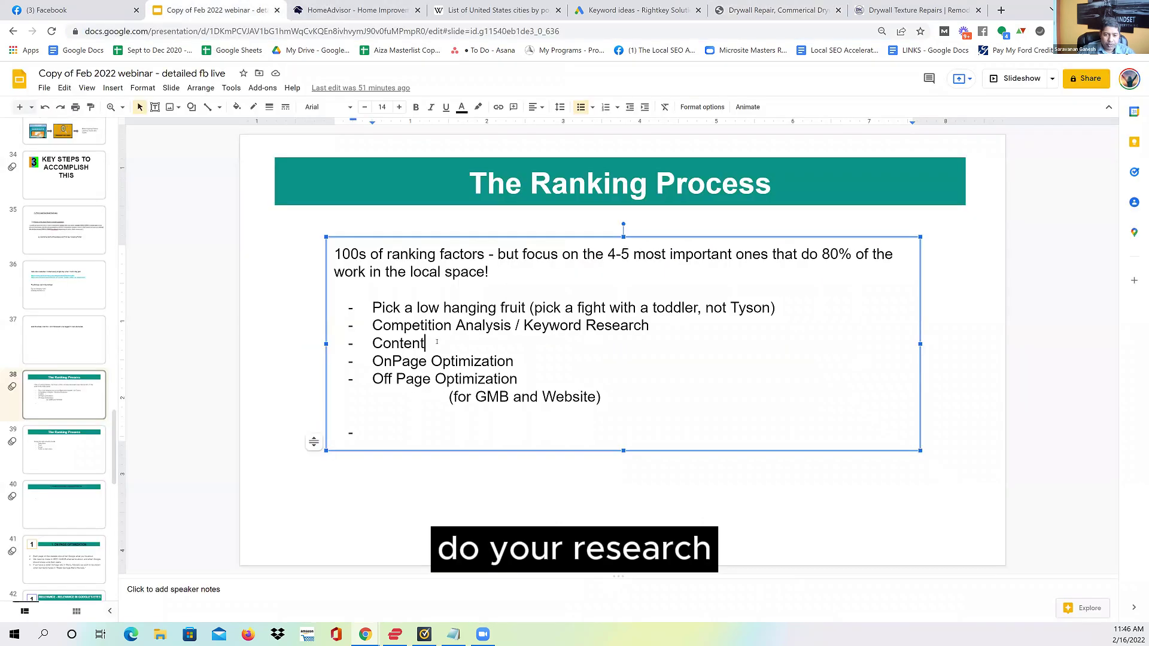
drag(393, 308, 467, 309)
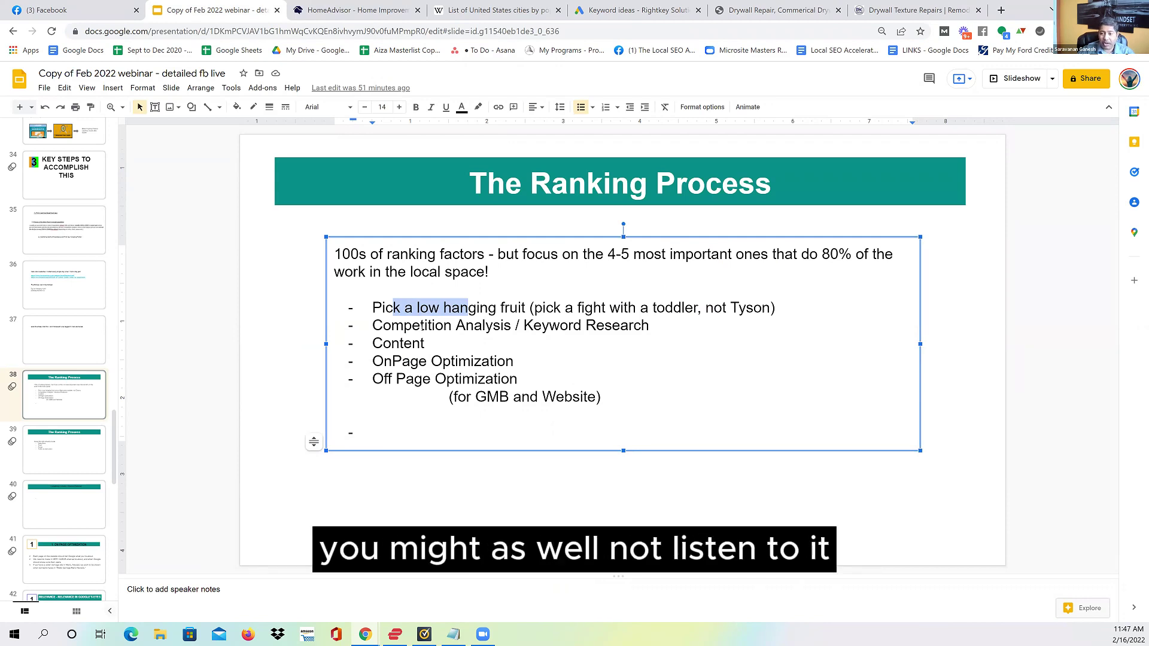
click(382, 310)
drag(483, 306, 495, 306)
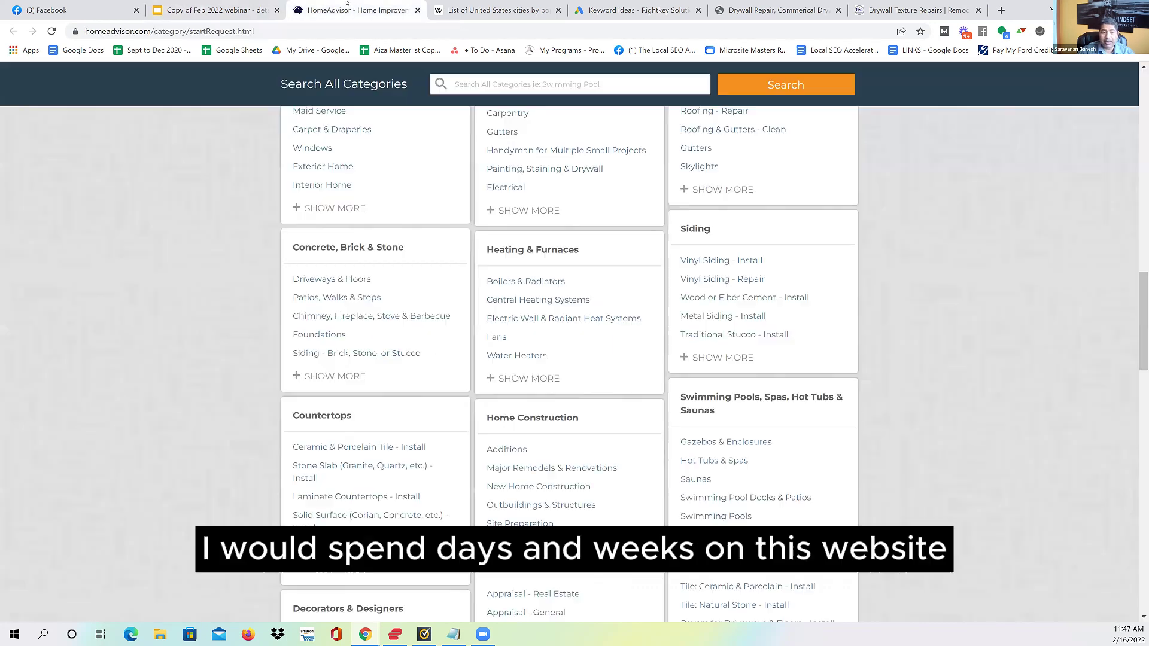
Revisit HomeAdvisor's service categories and Wikipedia's list of United States cities by population.
click(350, 10)
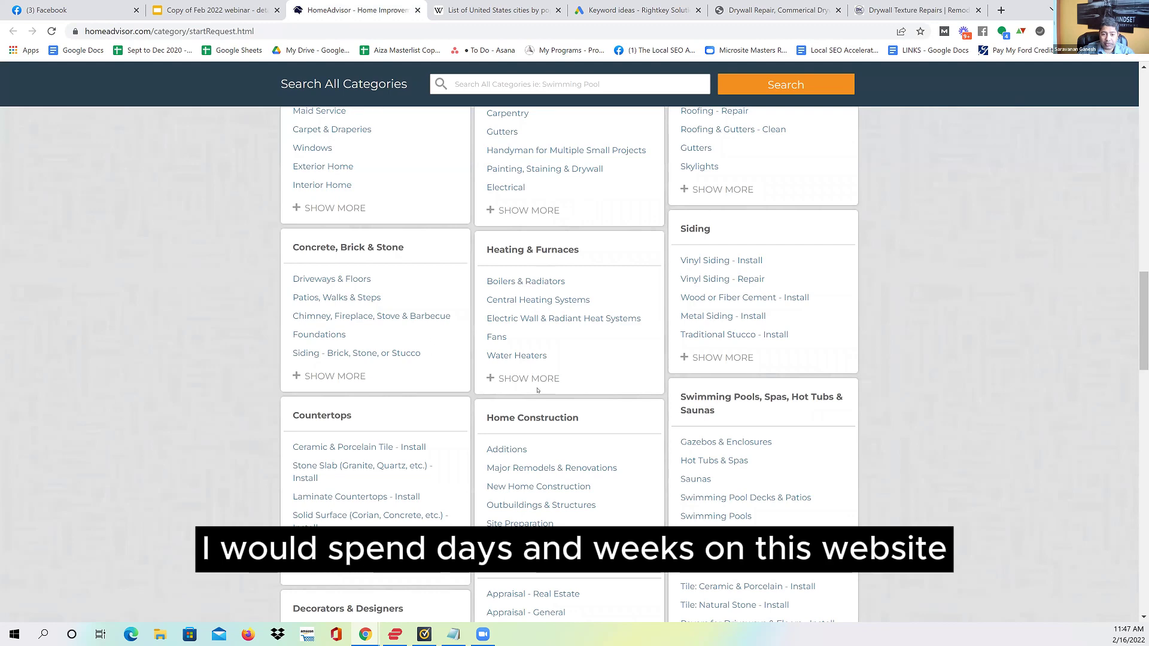
click(497, 11)
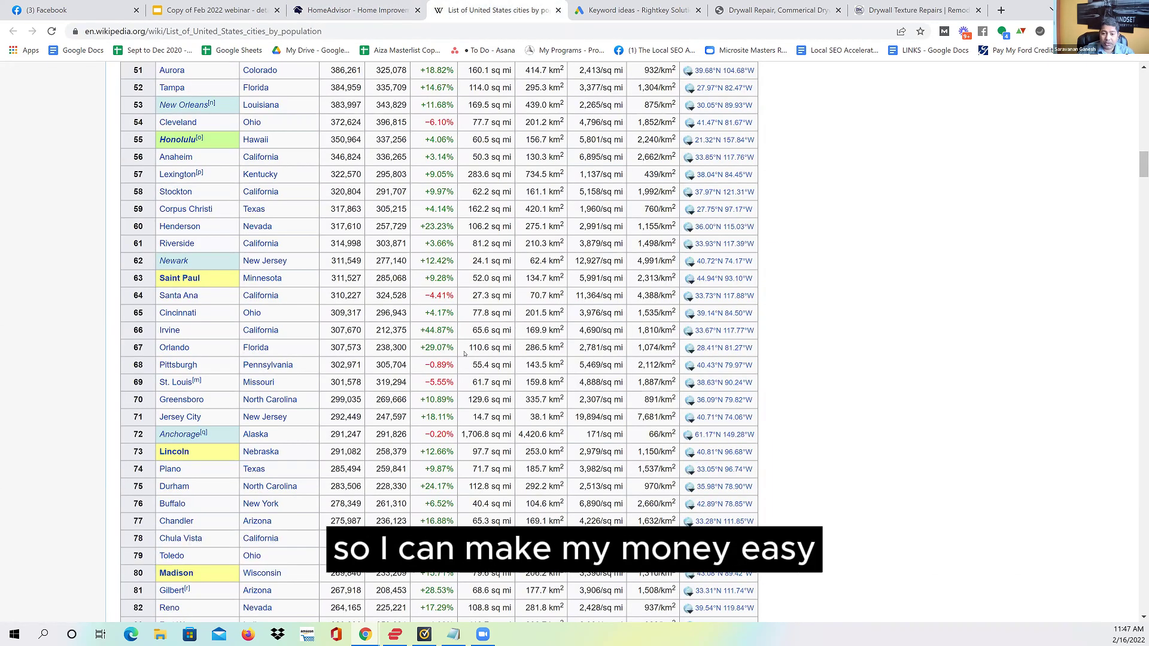
click(323, 6)
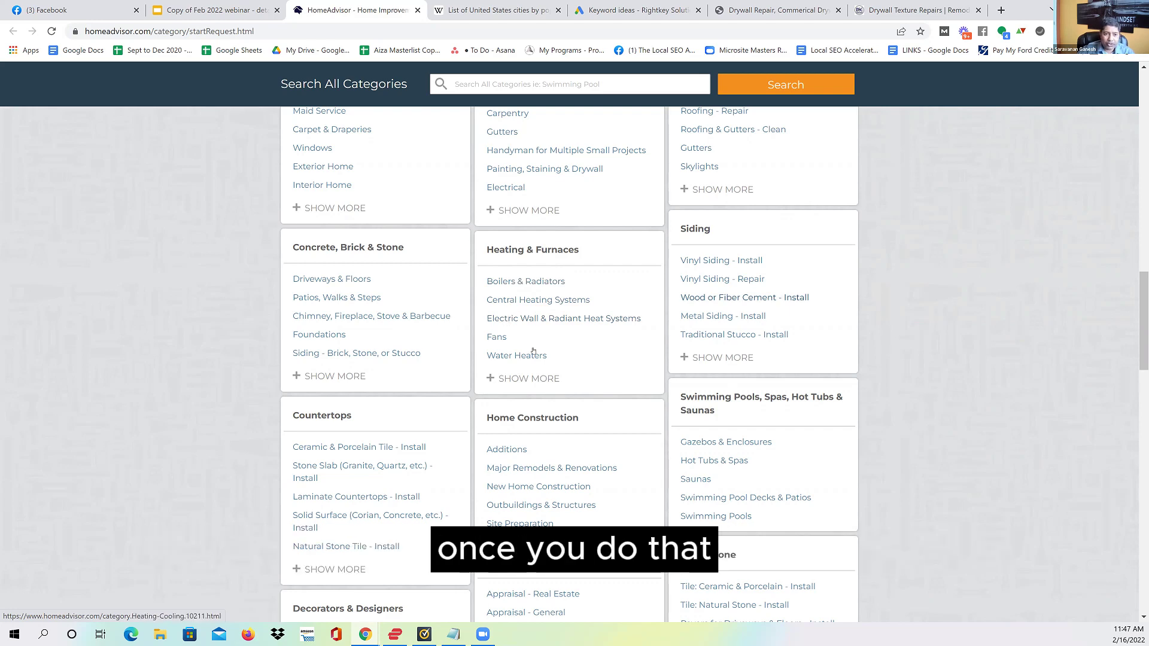
Return to The Ranking Process slide and highlight "Keyword Research" and "Competition Analysis" in the second bullet.
click(234, 5)
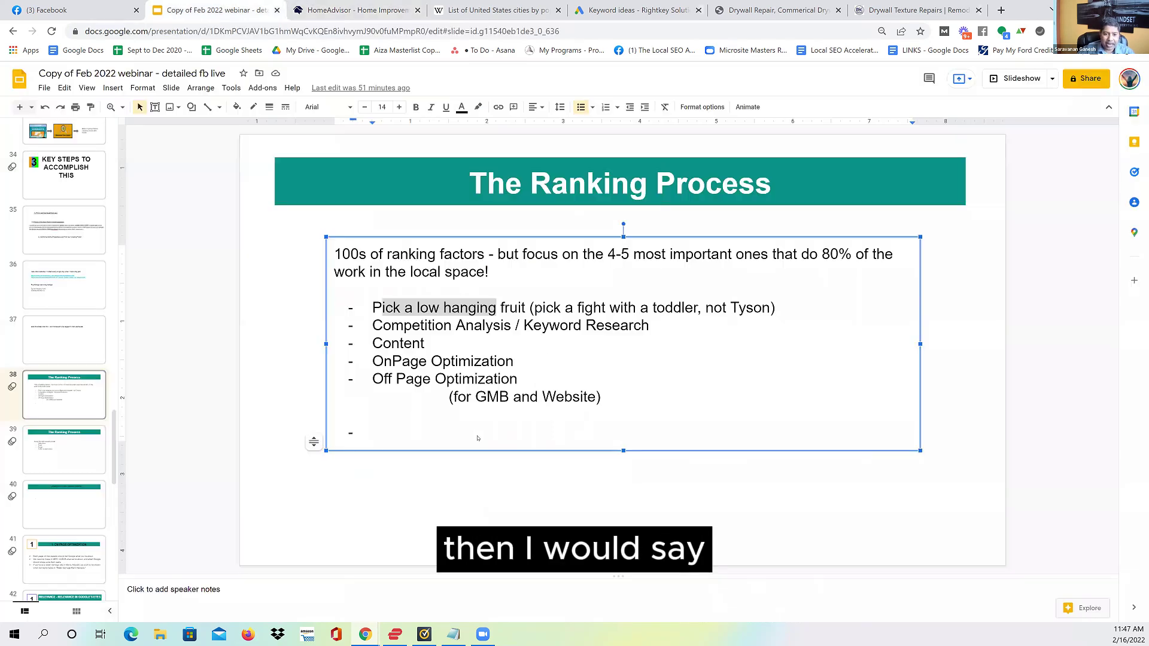
click(406, 308)
drag(488, 325, 650, 325)
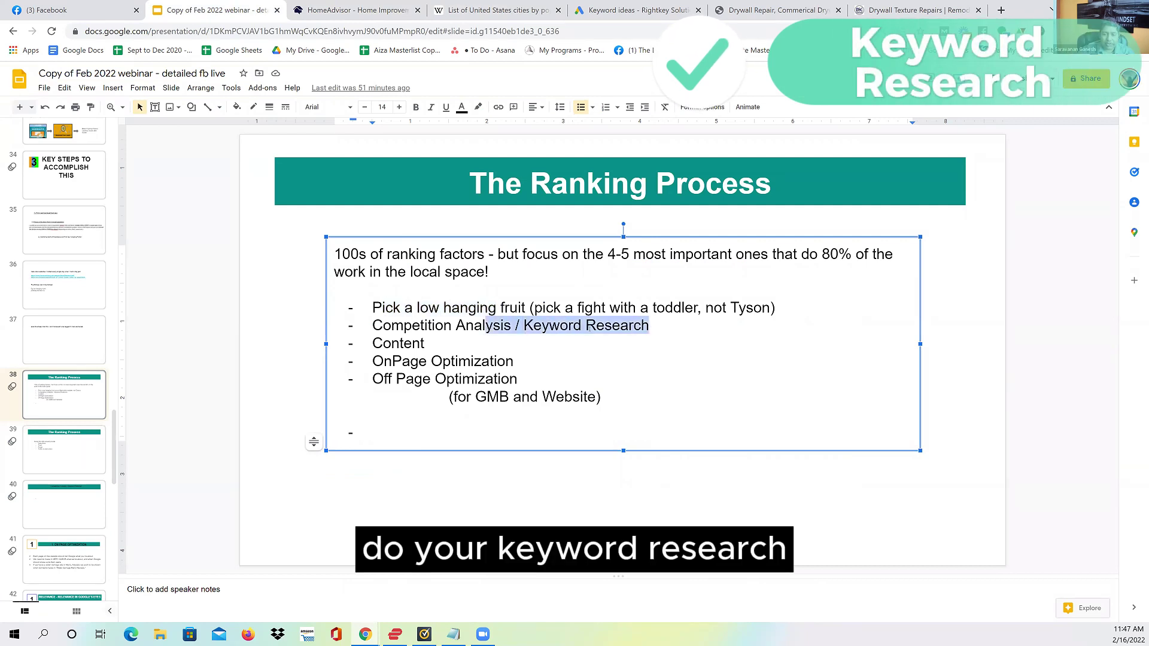
click(594, 325)
drag(372, 325, 501, 326)
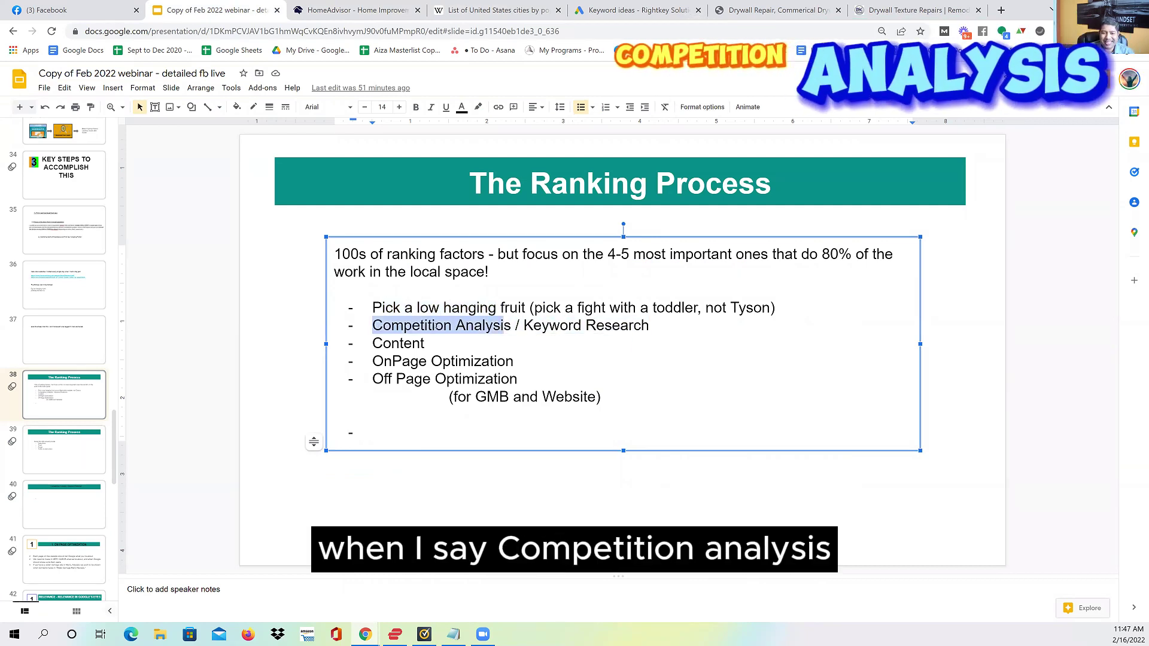
Highlight "Competition Analysis" in the second bullet and look up the Chicago Drywall Contractors site in Ahrefs Site Explorer.
drag(373, 325, 513, 325)
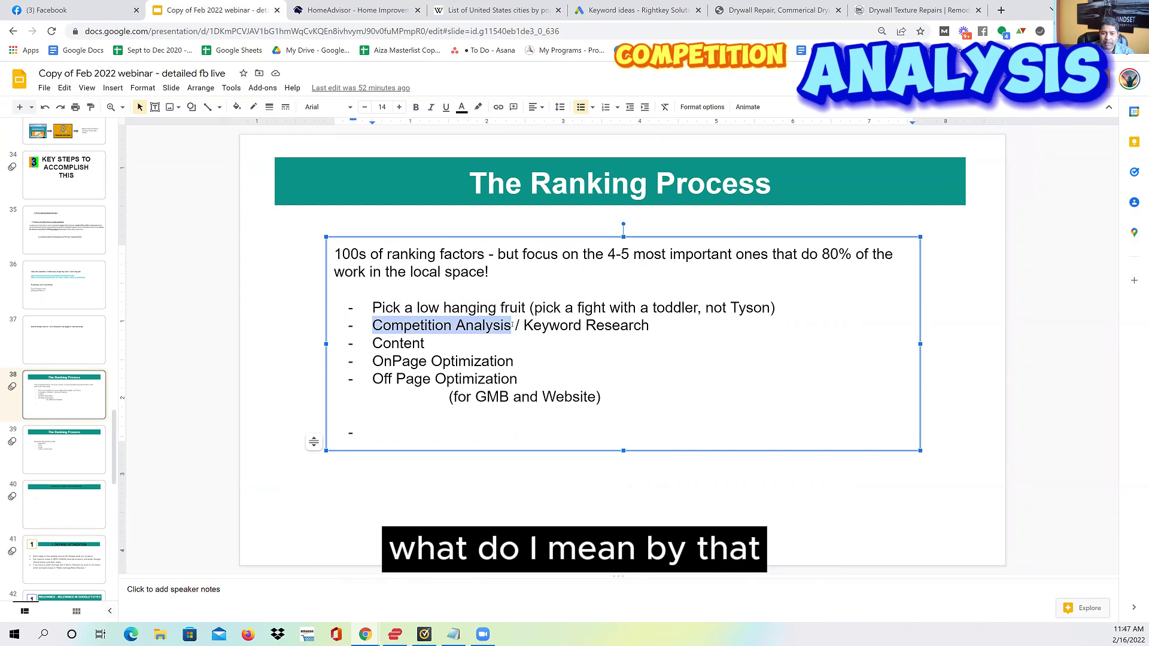
click(769, 10)
click(363, 33)
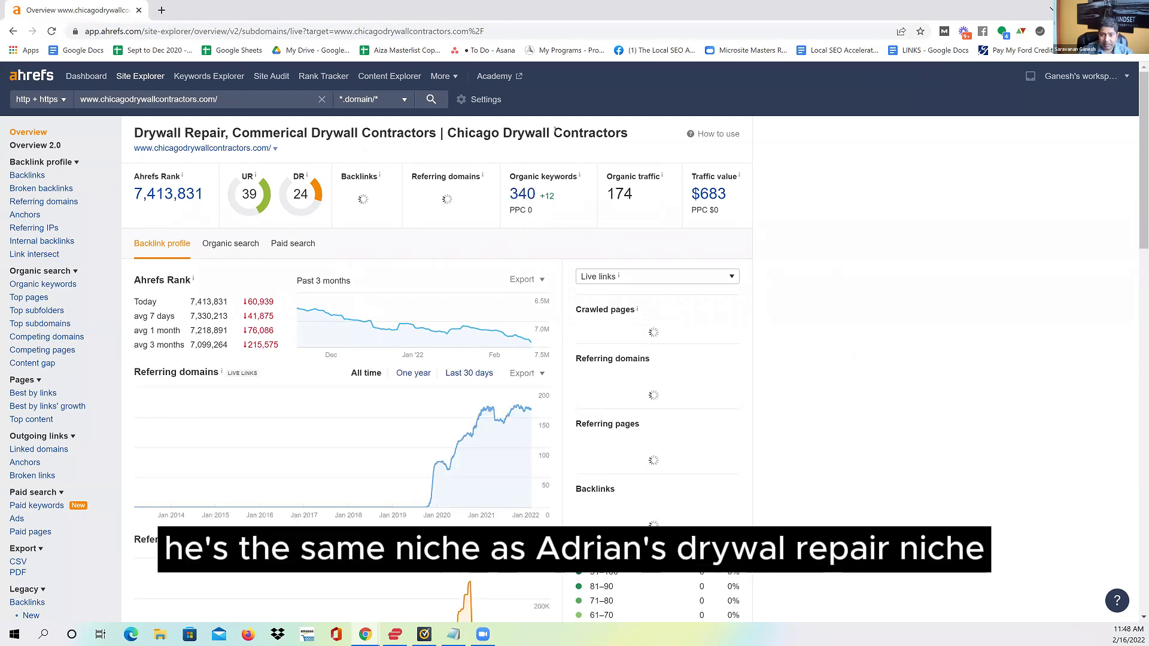
drag(475, 133, 535, 132)
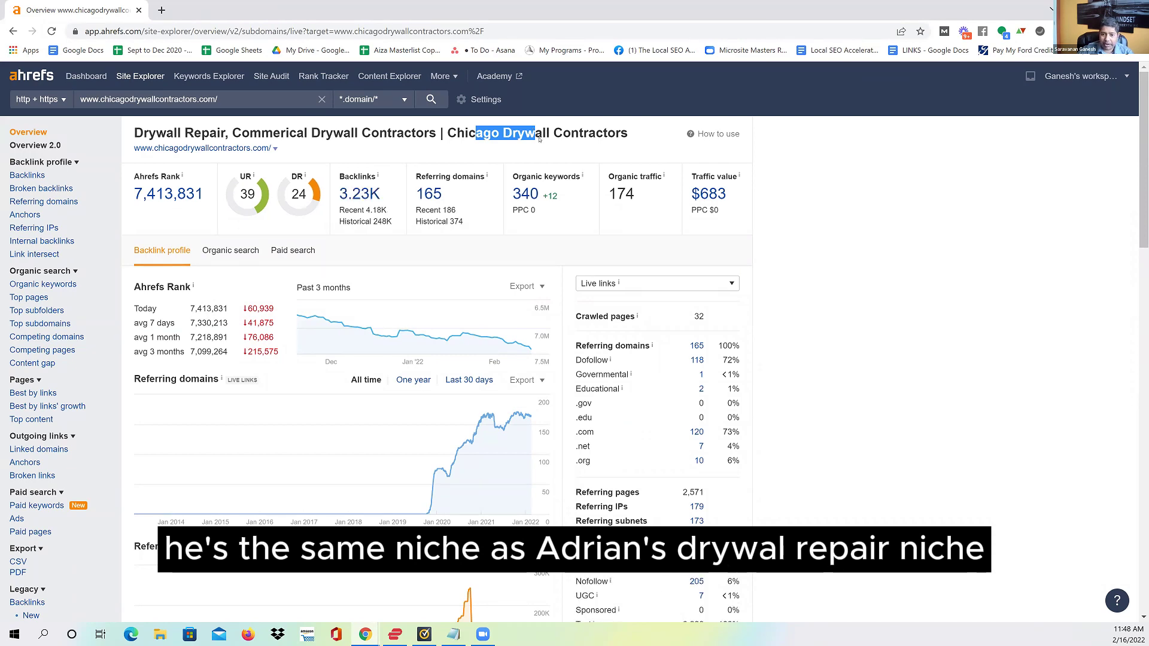
Open the organic keywords report for chicagodrywallcontractors.com and examine the full first page of keywords for service ideas.
click(528, 193)
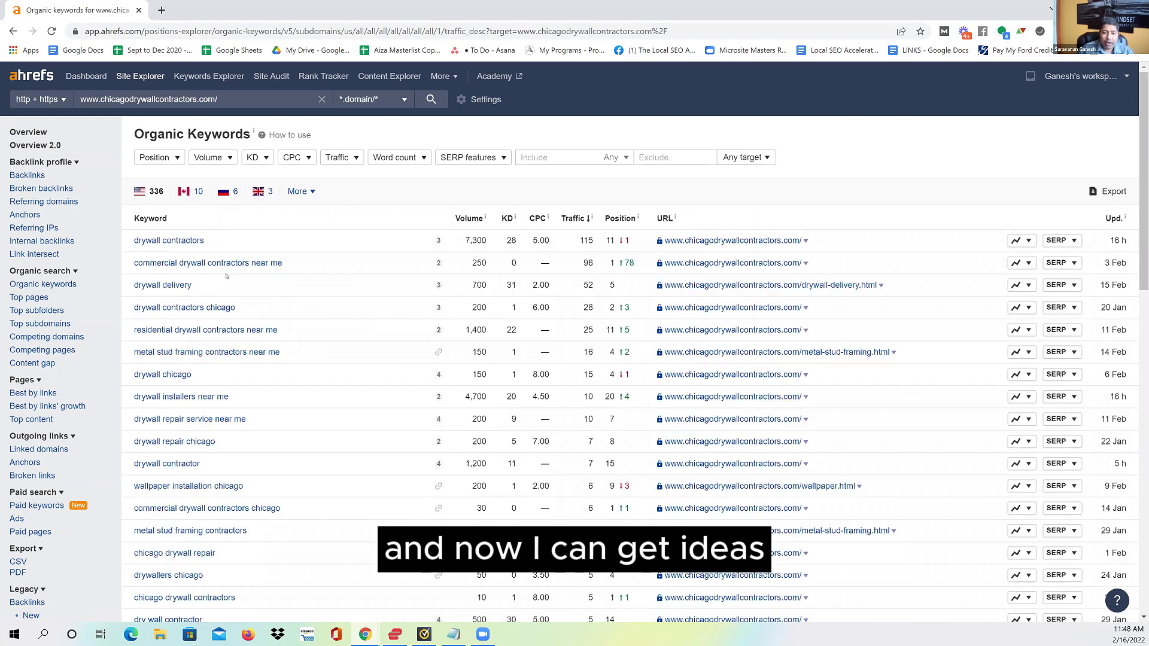
drag(205, 241, 178, 264)
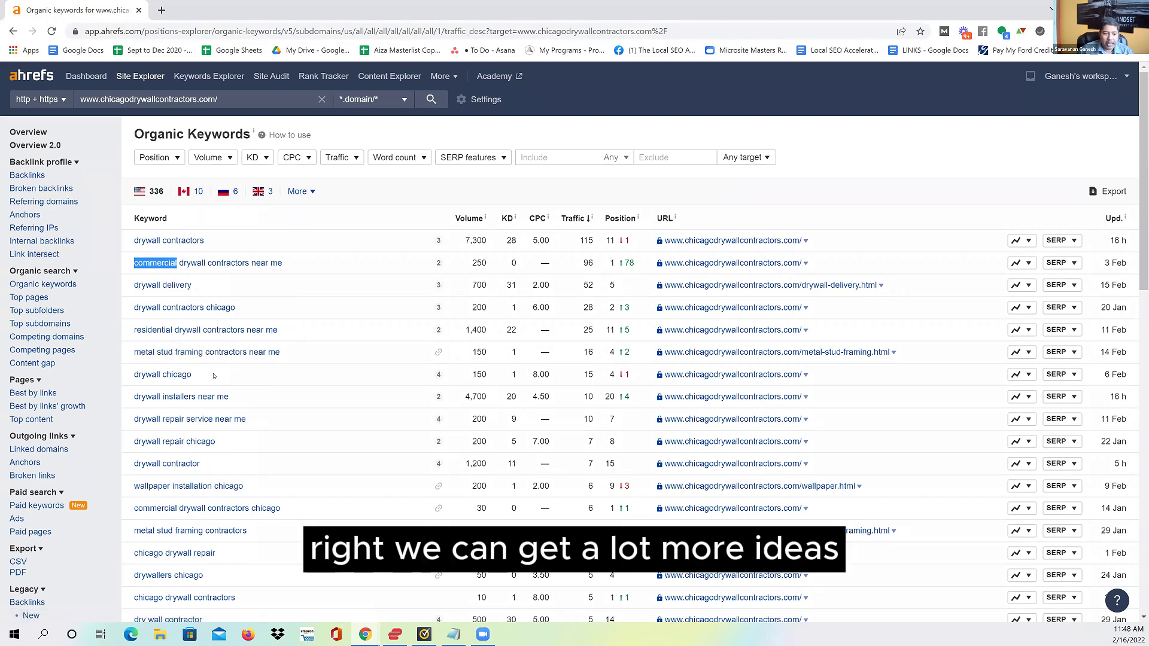
scroll(199, 353, down, 3)
scroll(195, 337, down, 4)
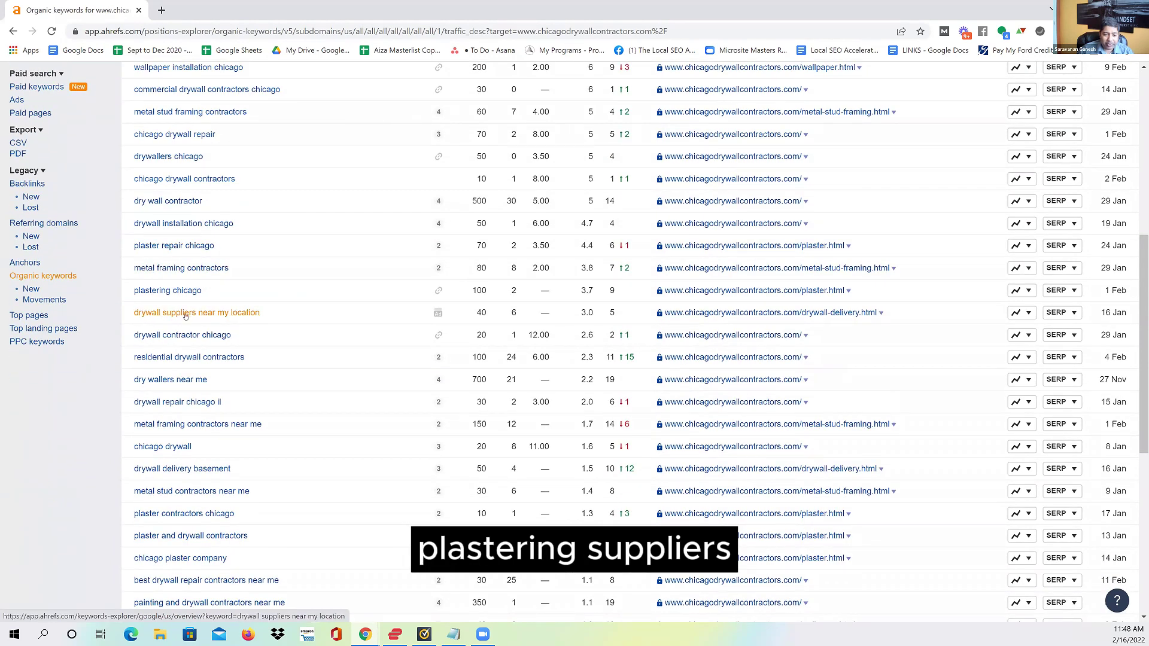
scroll(186, 315, down, 2)
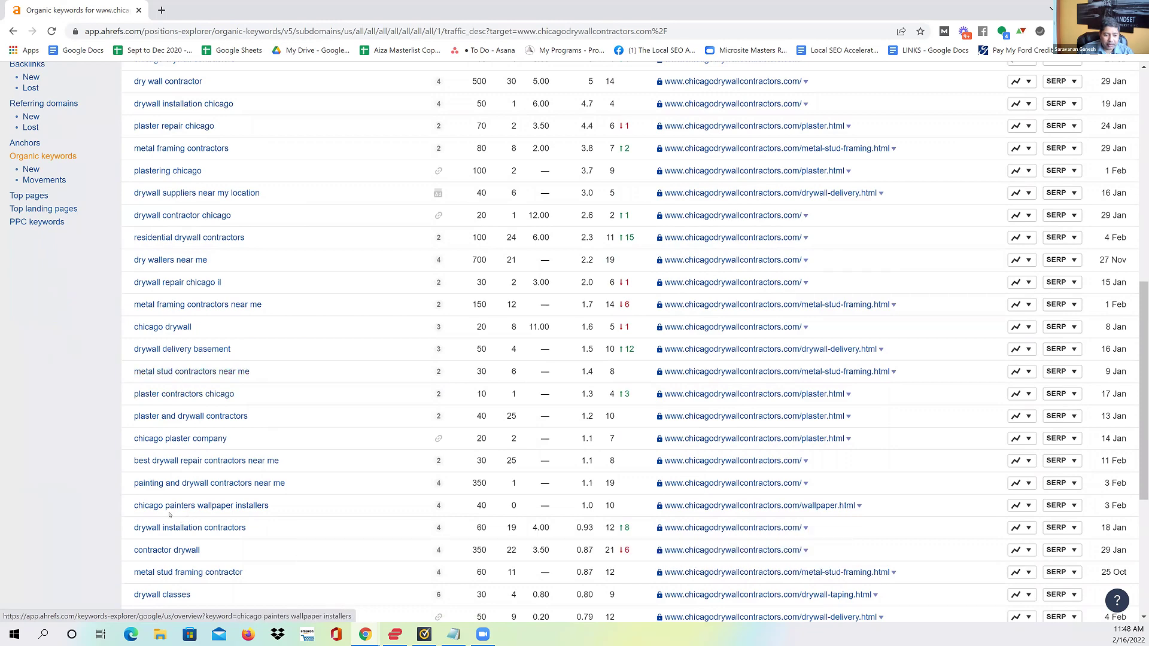
scroll(180, 497, down, 2)
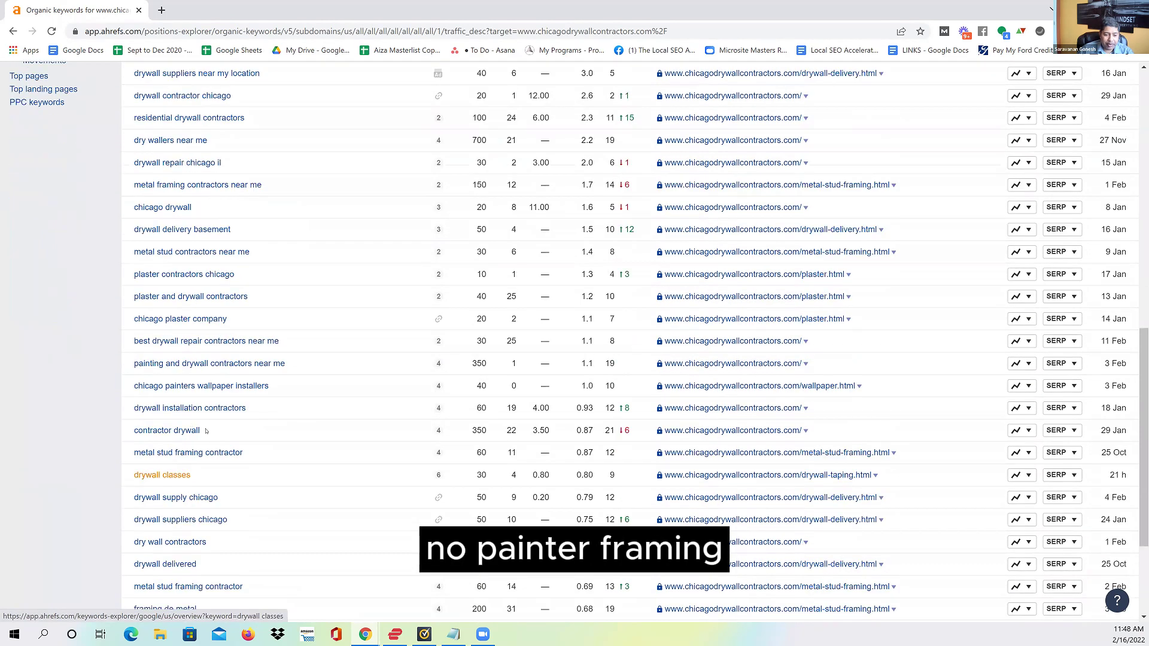
scroll(255, 371, down, 3)
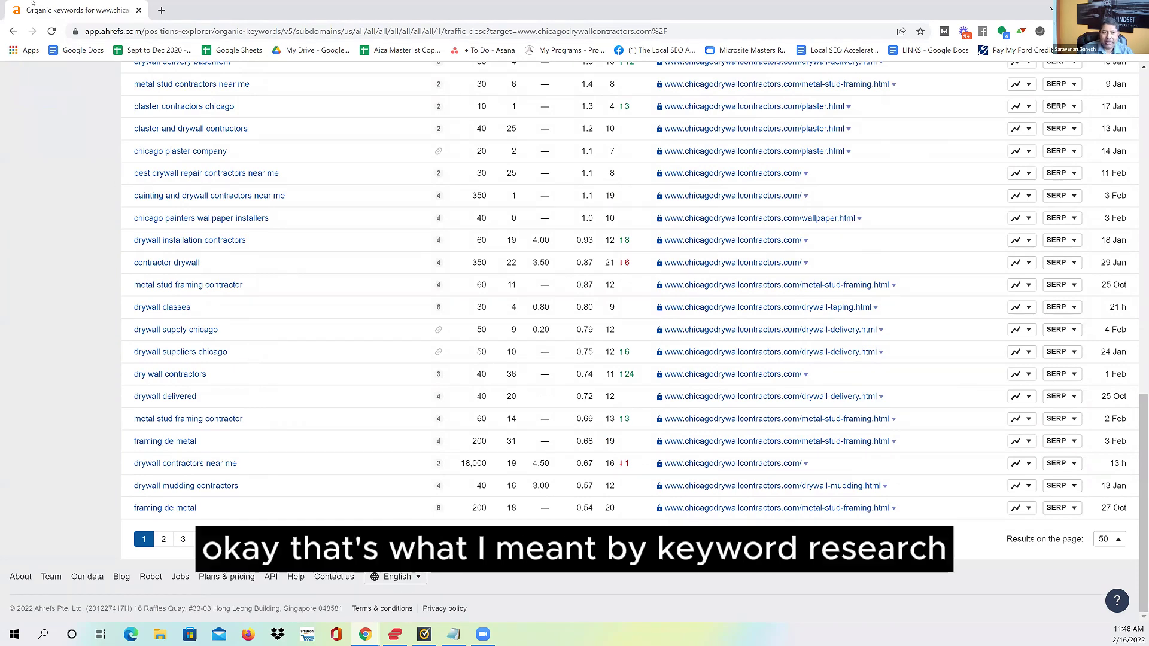
Return to The Ranking Process slide and highlight the "Content" bullet.
key(alt+Tab)
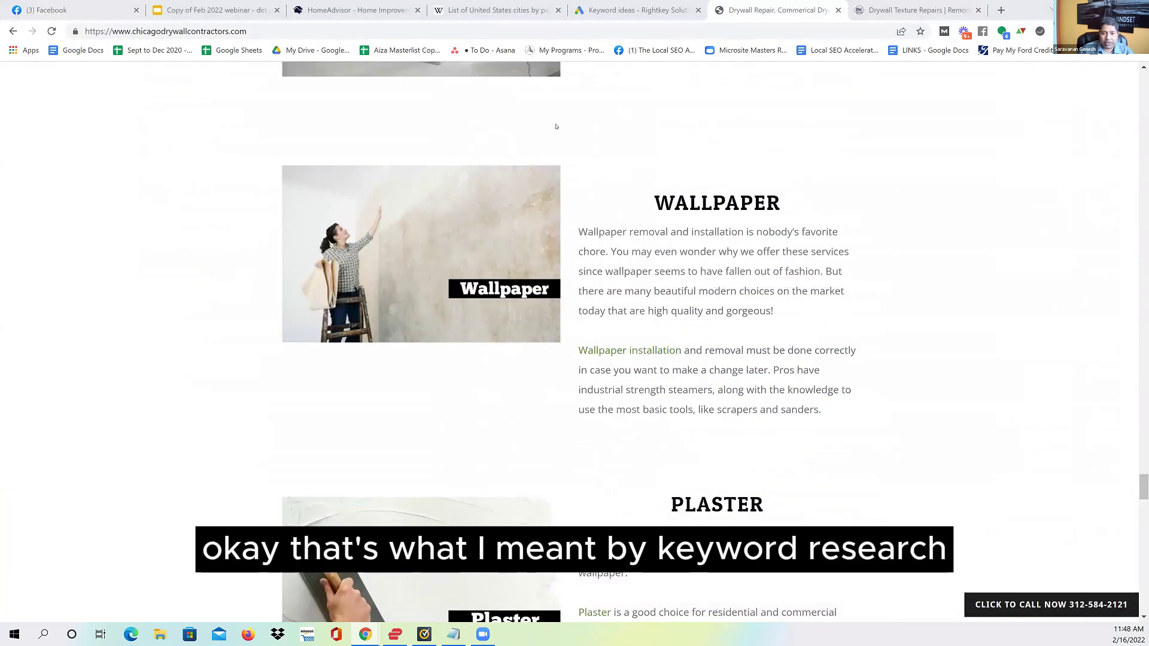
click(212, 11)
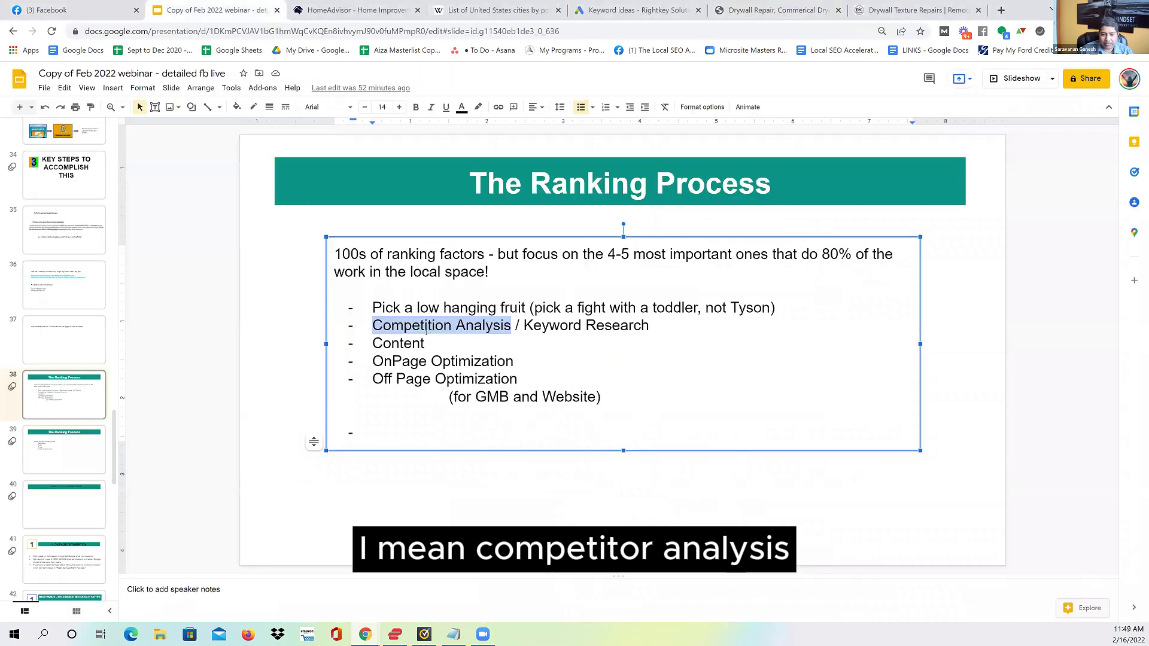
drag(424, 342, 350, 344)
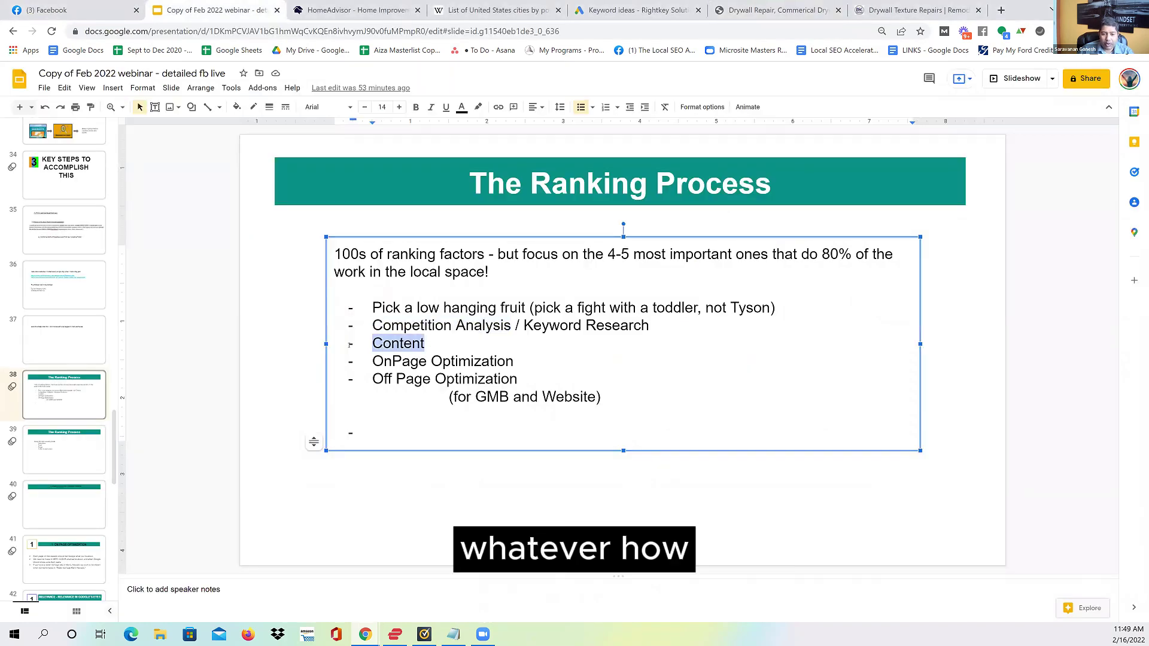
Revisit the Chicago Drywall Contractors homepage and look over its service sections from wallpaper back to drywall installation.
click(778, 10)
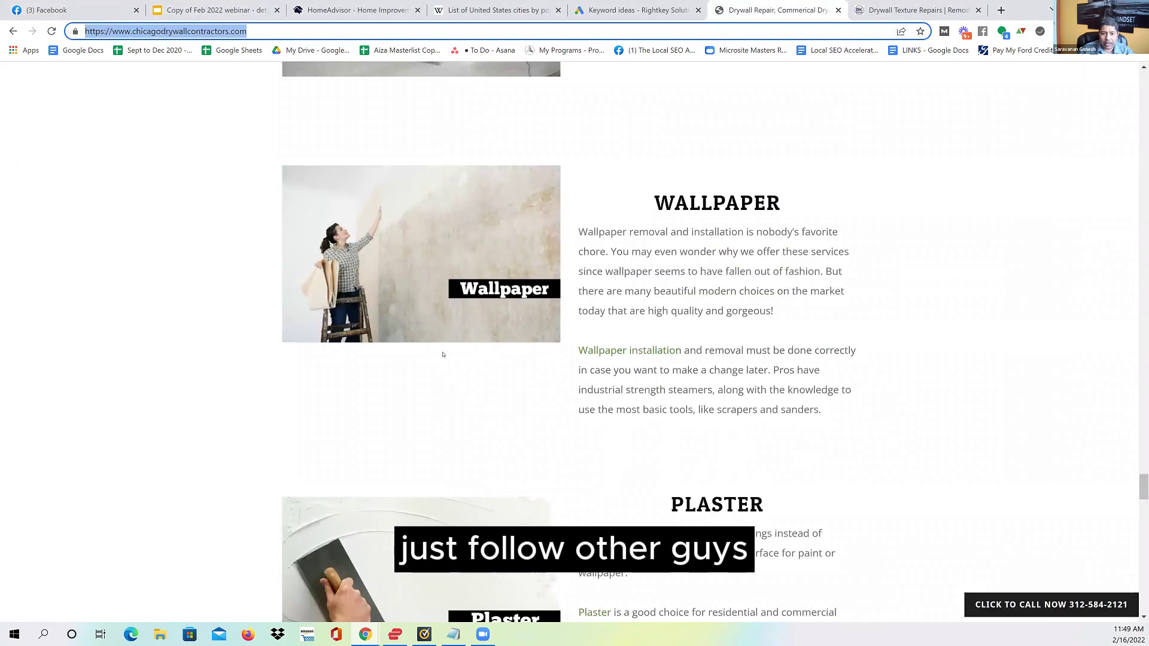
scroll(431, 371, up, 6)
scroll(421, 392, up, 15)
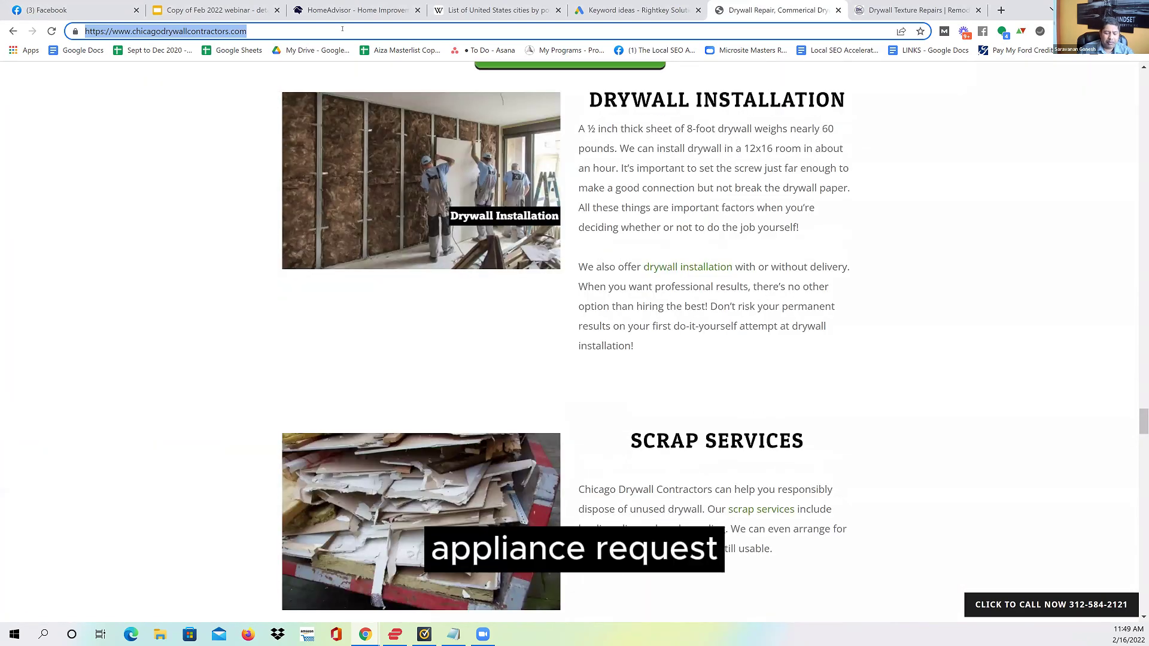
Search Google for "appliance repair cary nc" as a smaller-city example.
text(applia)
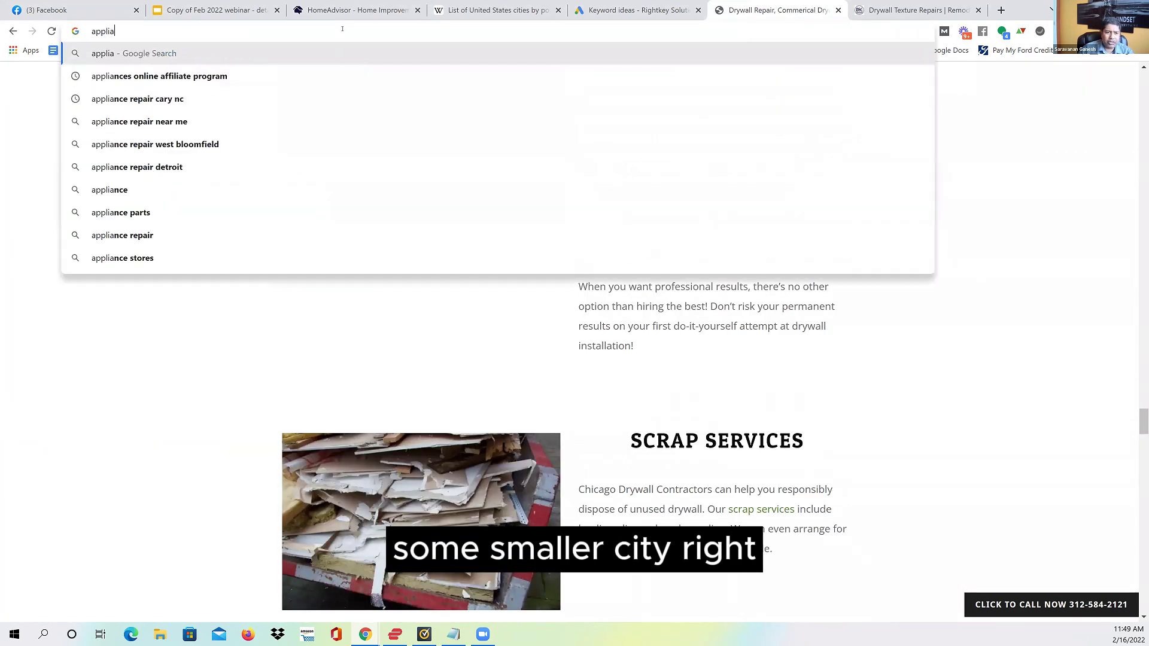
key(Down)
key(Down)
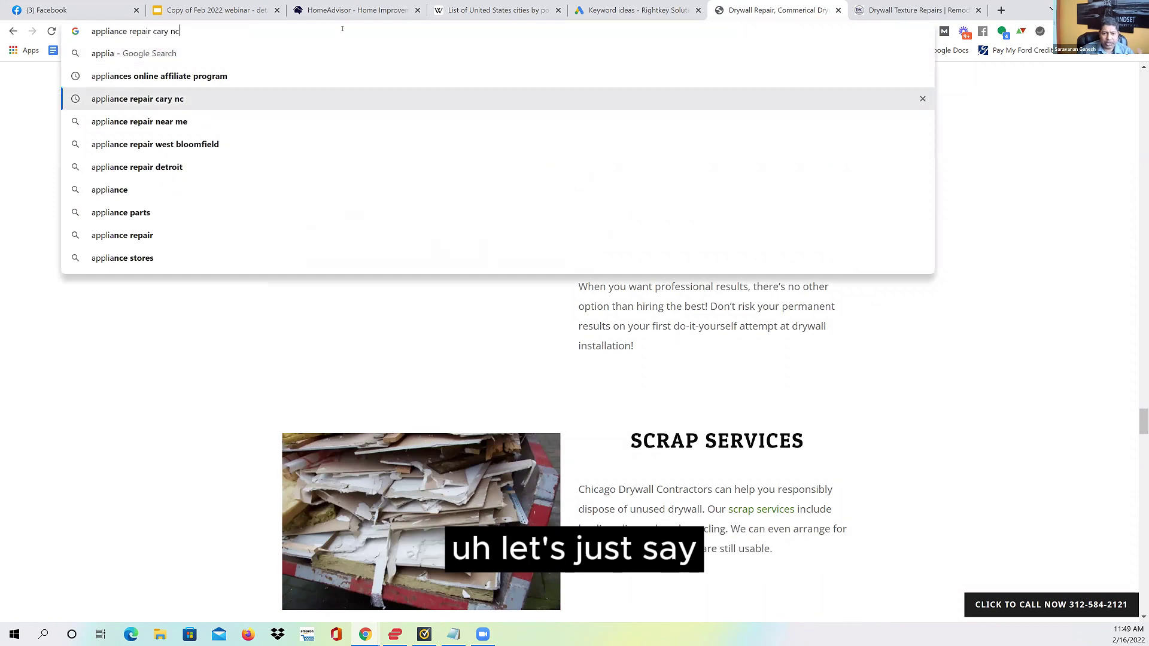
key(Return)
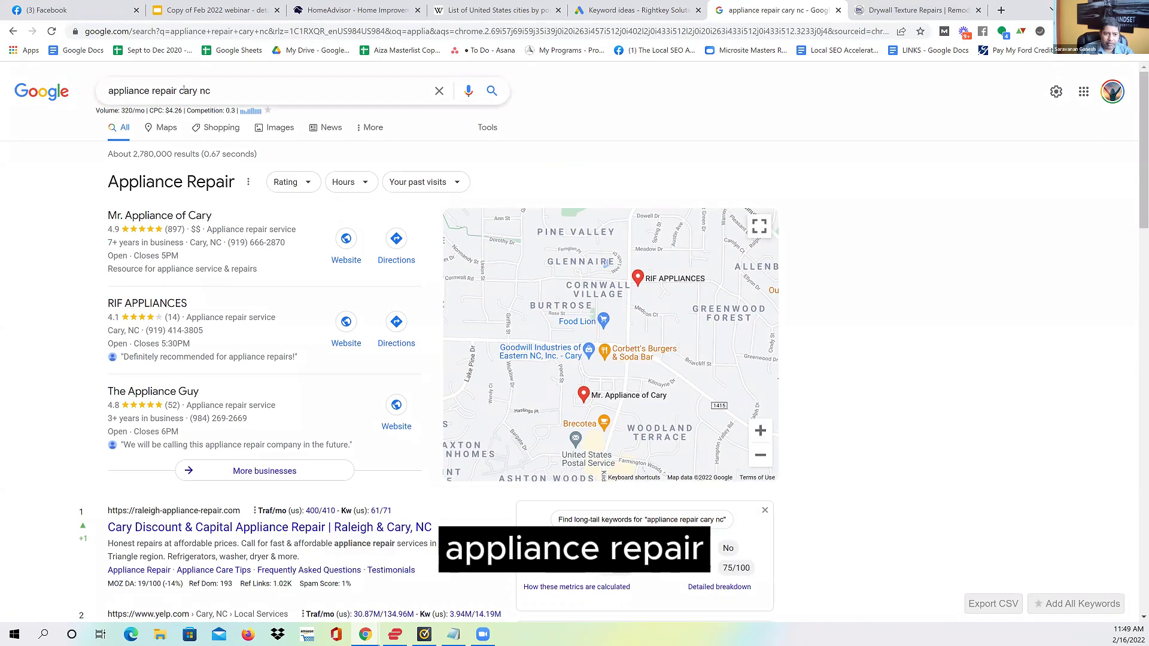
Replace the city in the Google query to search for "appliance repair dallas".
drag(179, 91, 343, 88)
click(241, 92)
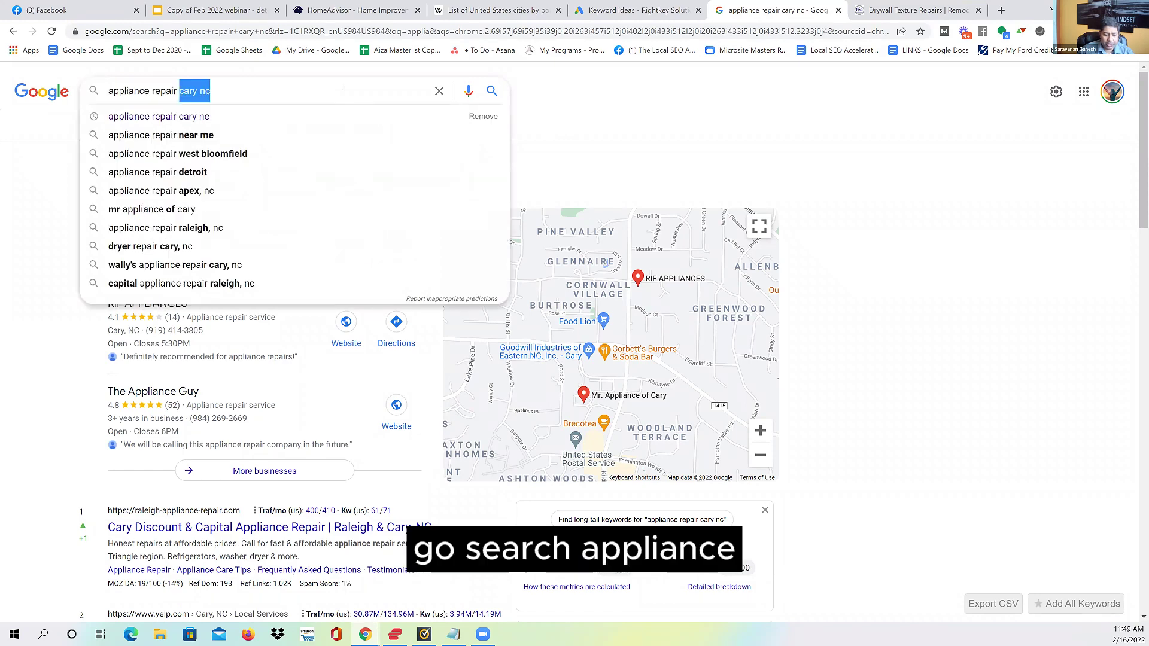
text(dallas)
key(Return)
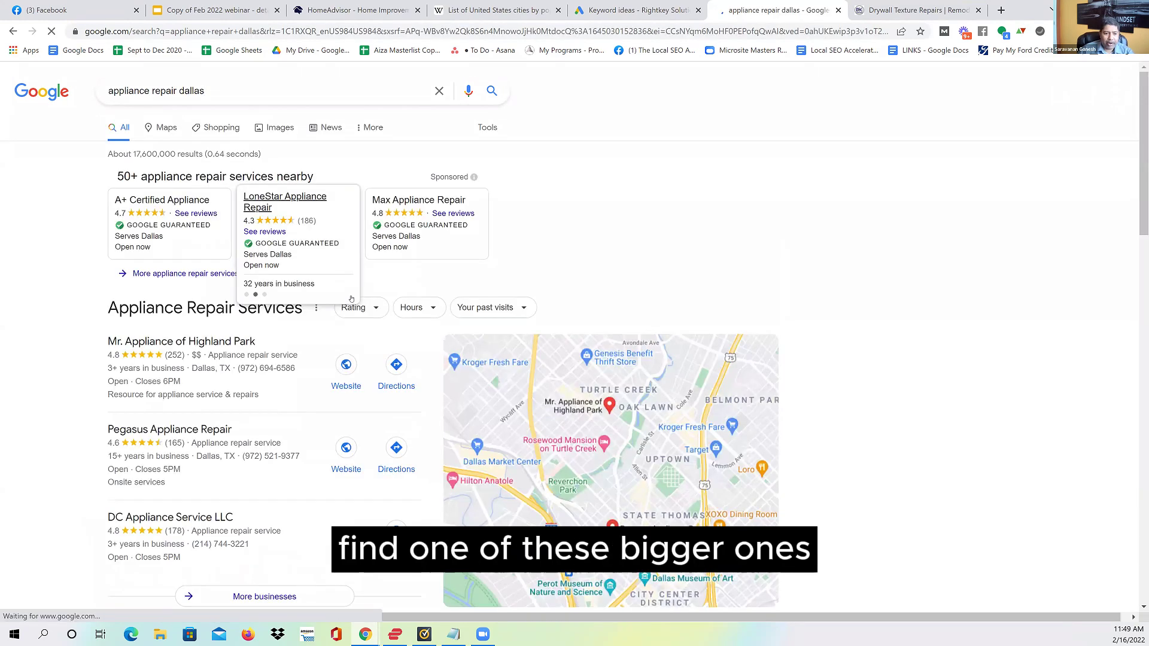
From the Dallas map listings, check the Mr. Appliance of Highland Park website and open the Pegasus Appliance Repair website.
scroll(375, 277, down, 2)
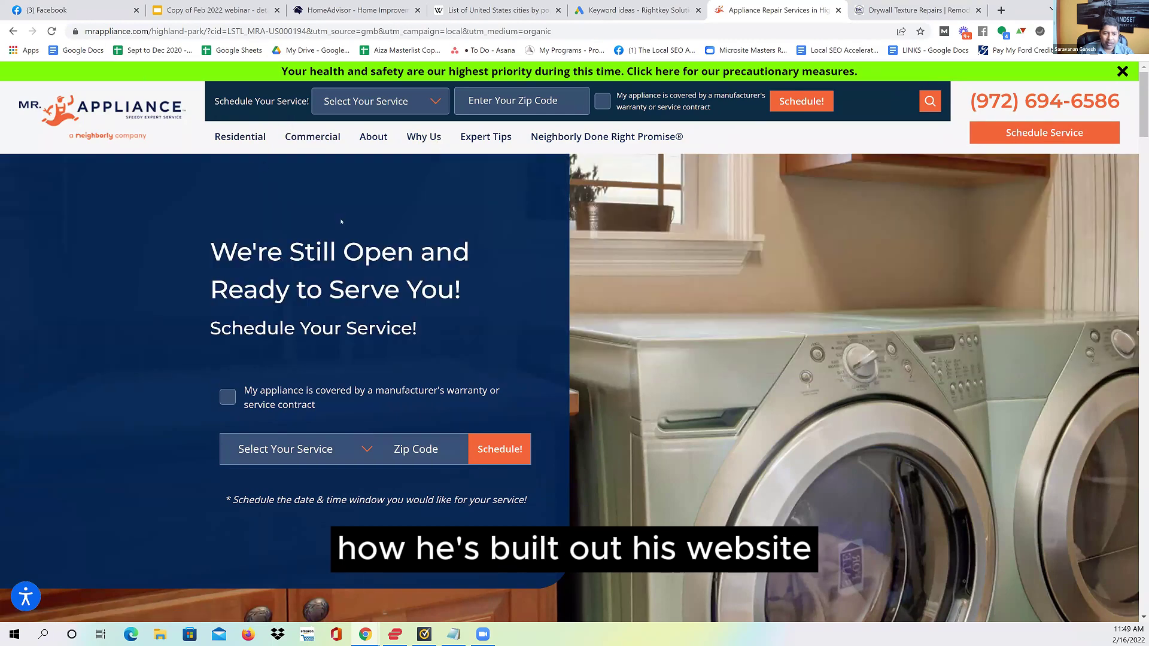
click(12, 31)
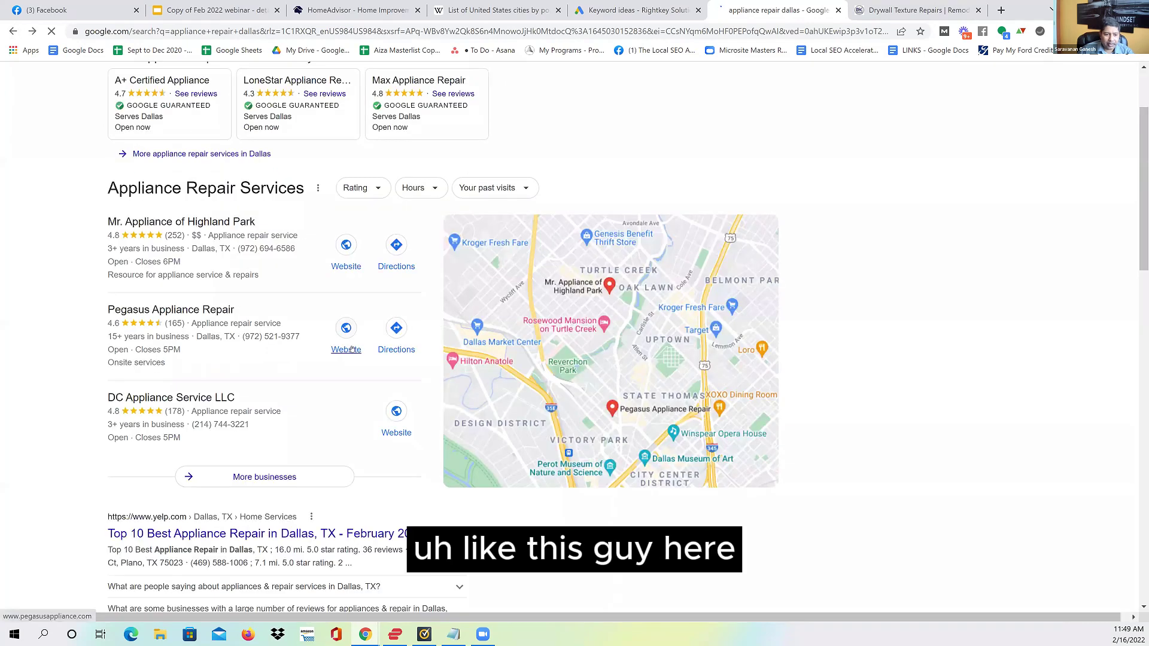
click(351, 349)
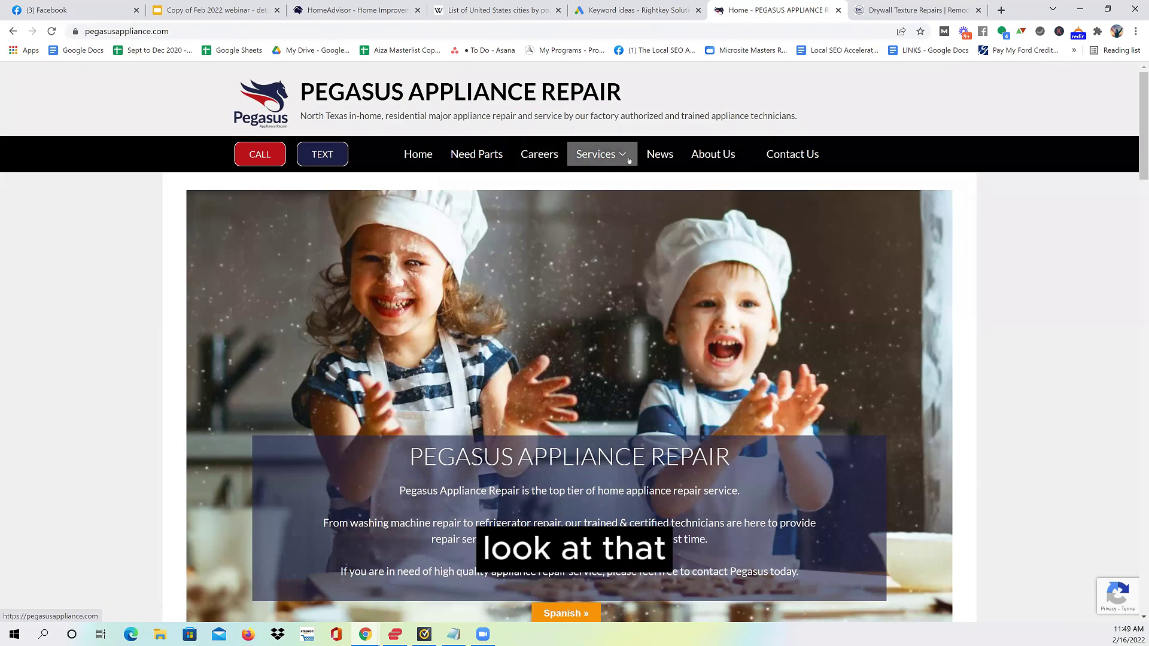
Examine the Pegasus Appliance Repair homepage, including the About Us, Why Us and appliance service sections, highlighting the "Driving logo'd trucks" point.
scroll(603, 289, down, 8)
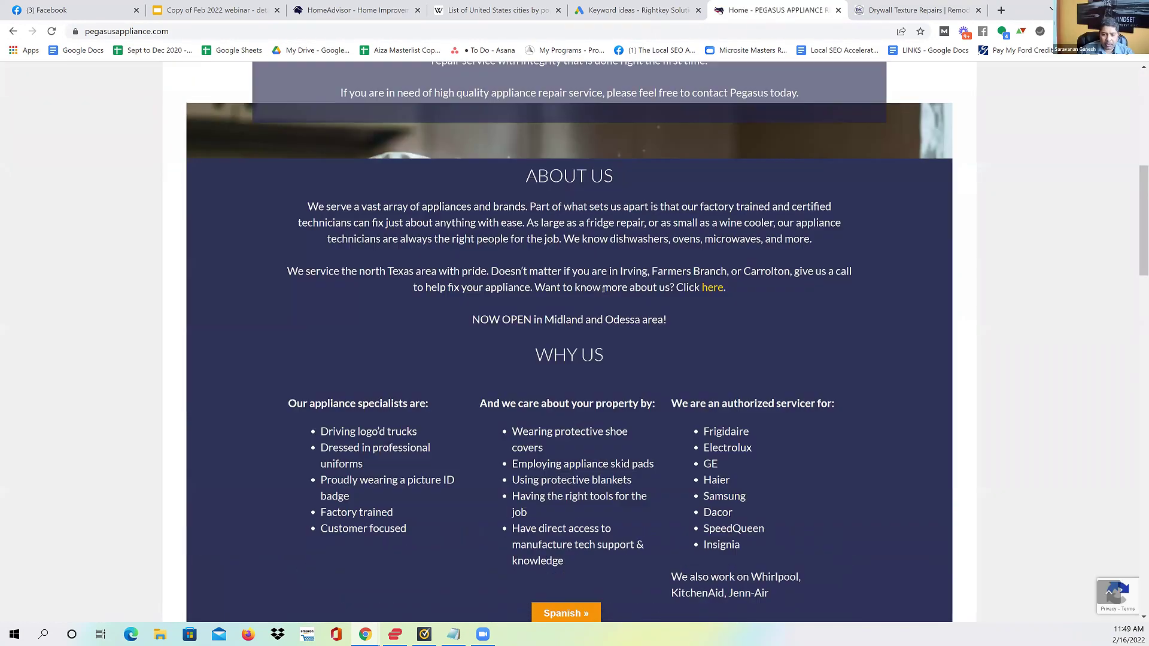
scroll(443, 346, down, 1)
drag(344, 371, 435, 373)
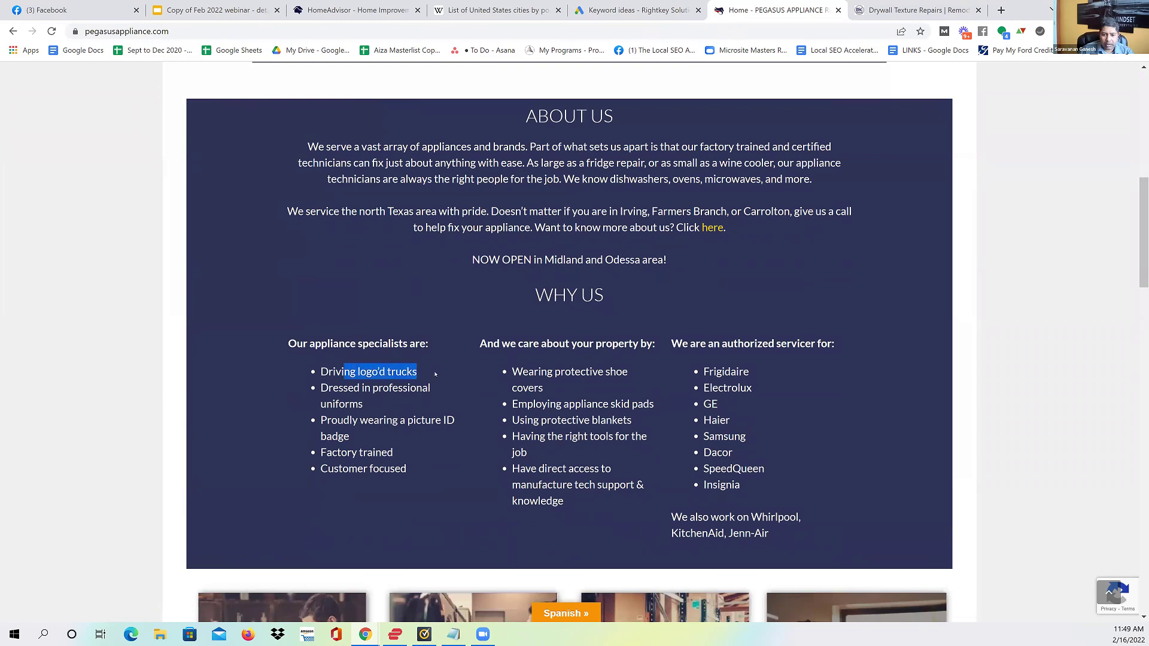
scroll(550, 368, down, 11)
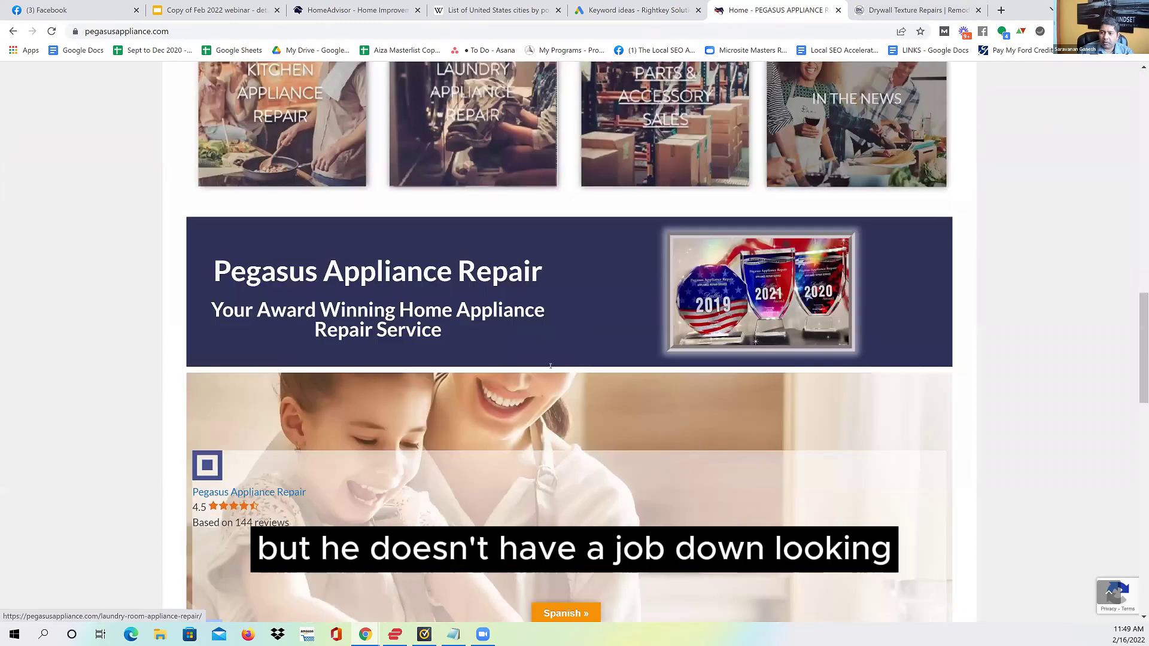
scroll(550, 369, up, 10)
key(F5)
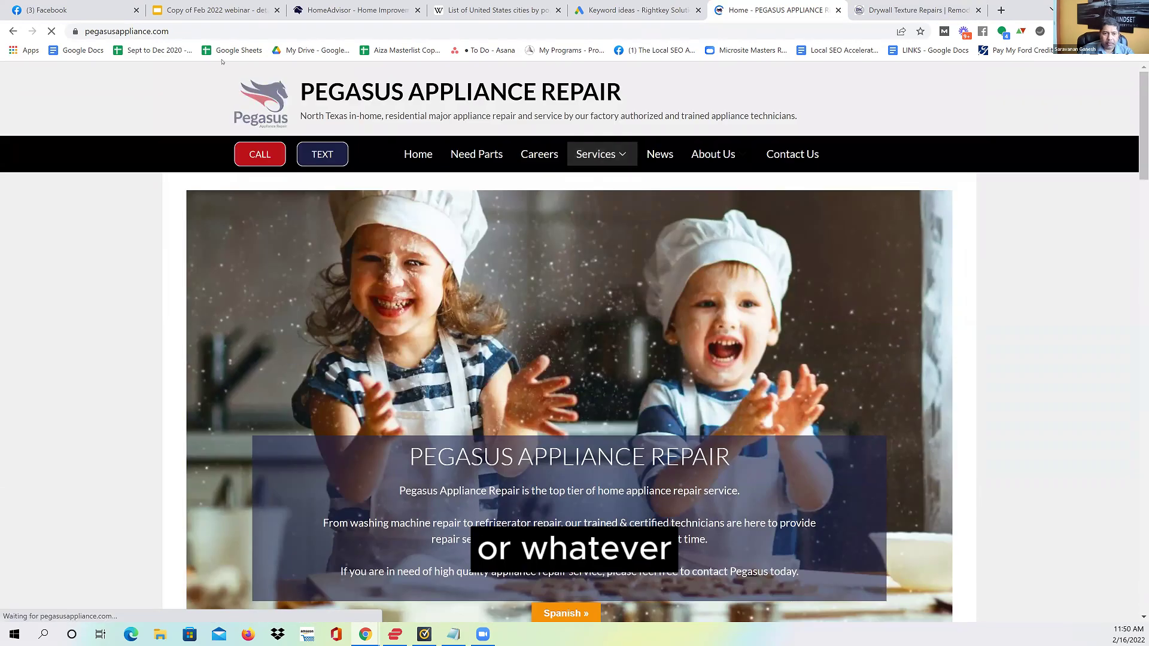
click(190, 25)
key(Home)
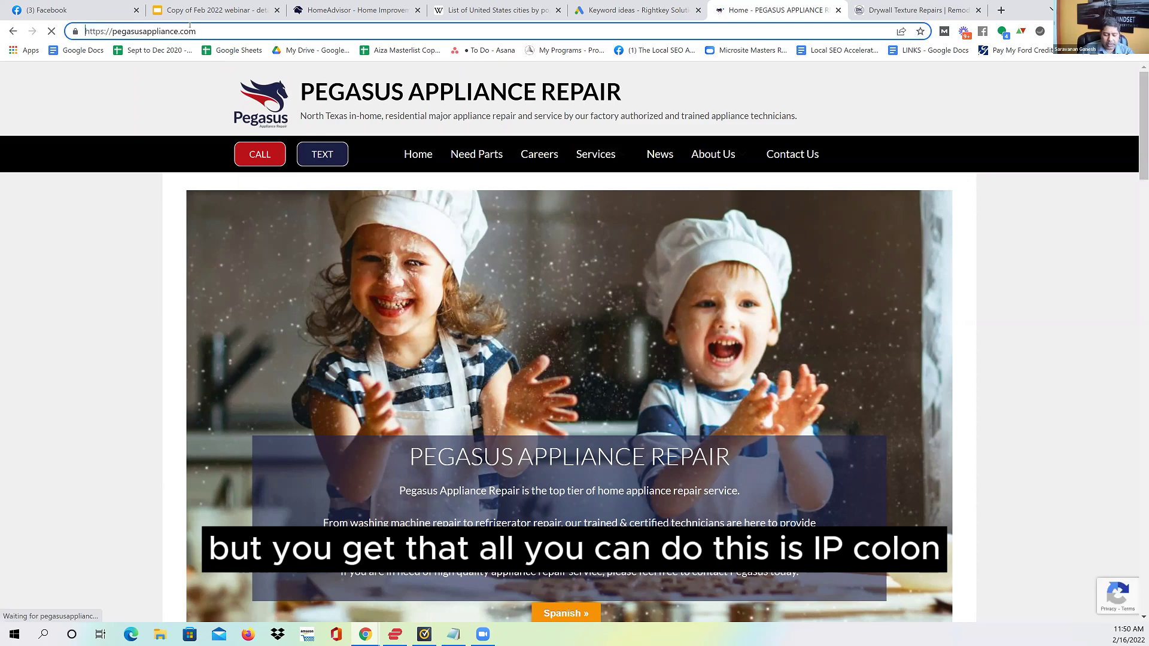
text(site:)
key(Return)
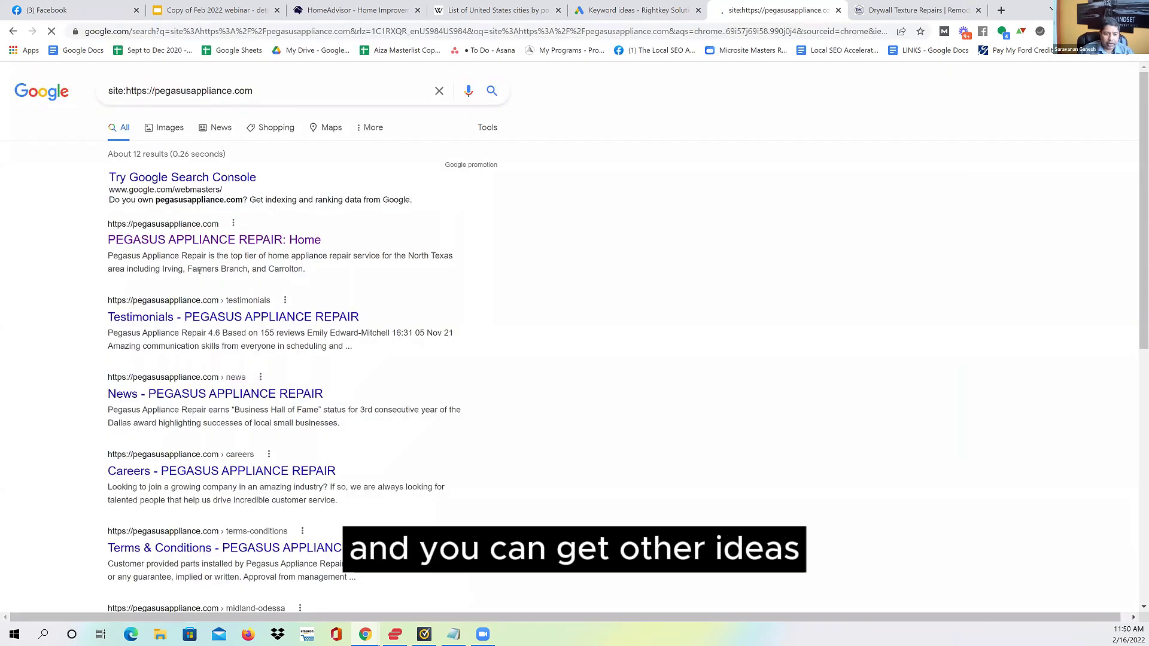
scroll(199, 271, down, 5)
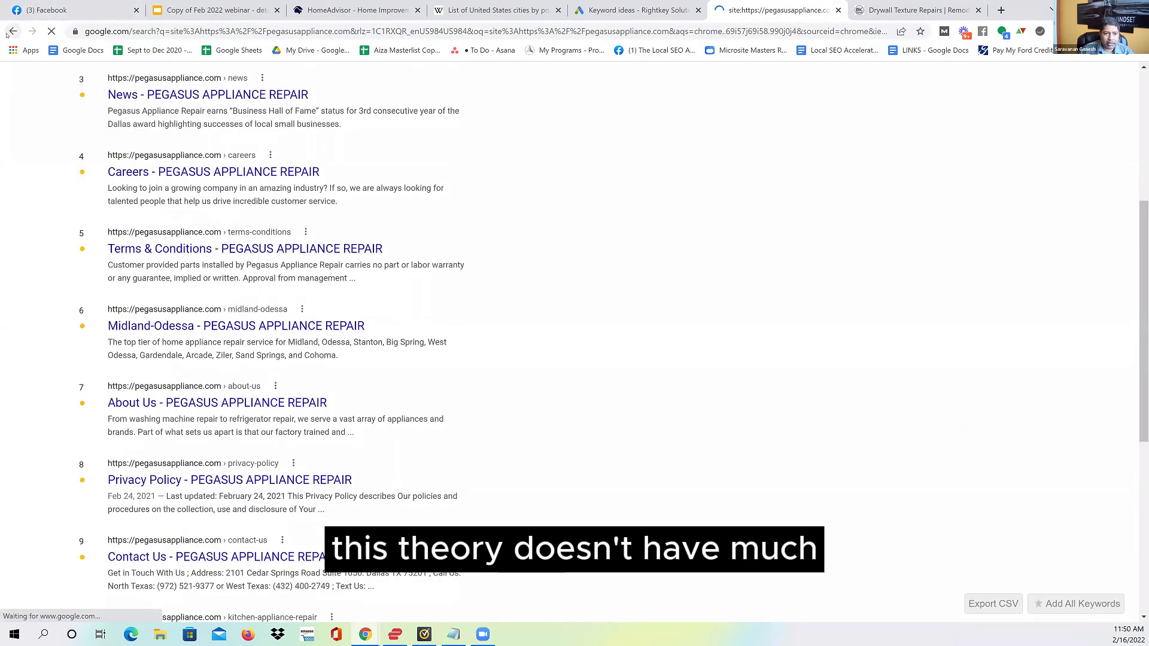
click(12, 31)
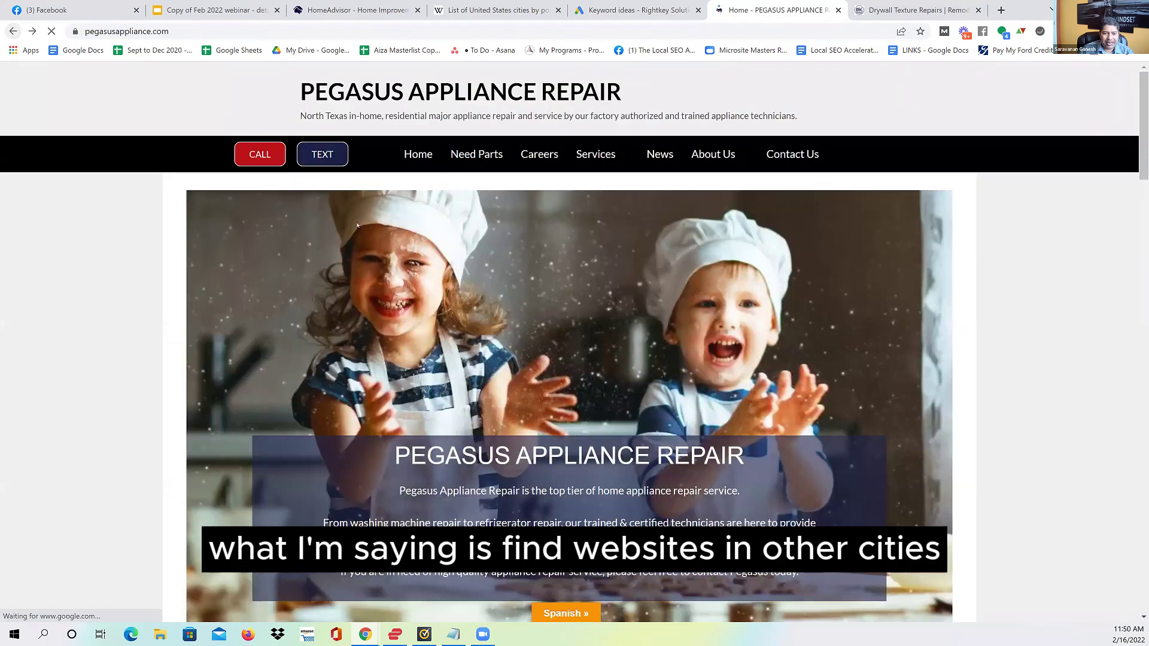